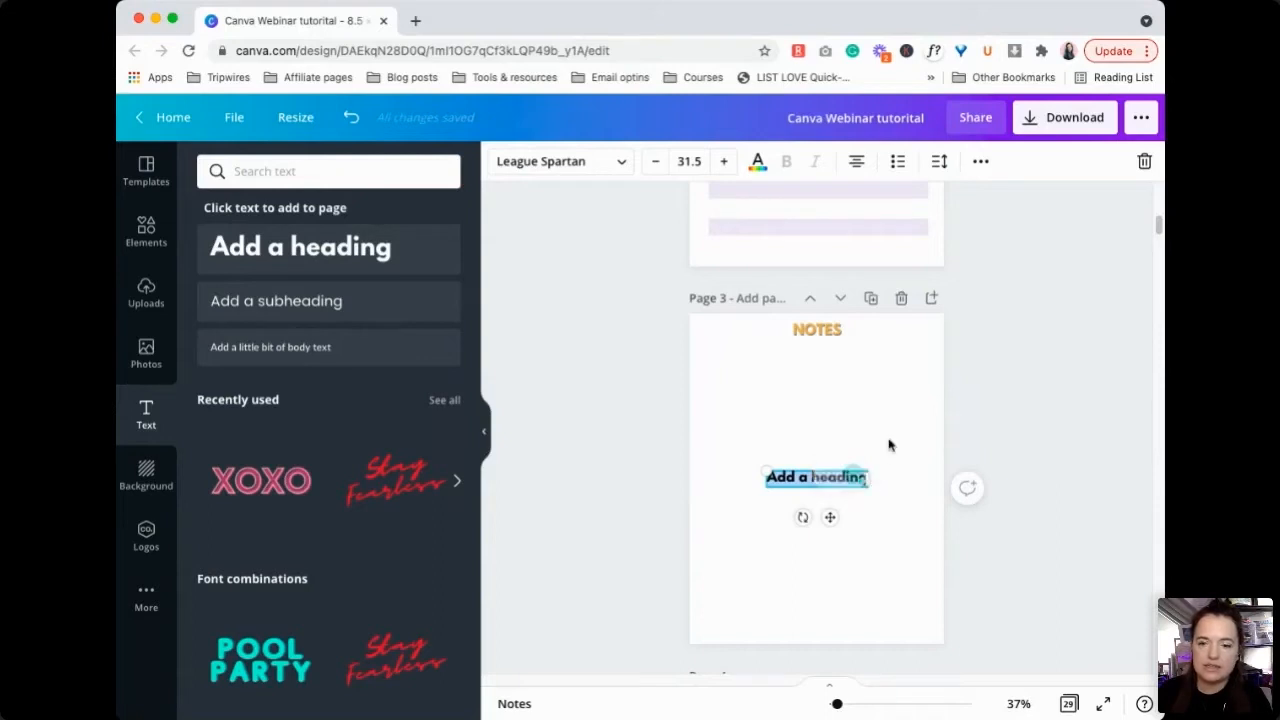
Step: Widen the heading text box on page 3 evenly on both sides so it nearly spans the page width
click(870, 481)
click(868, 479)
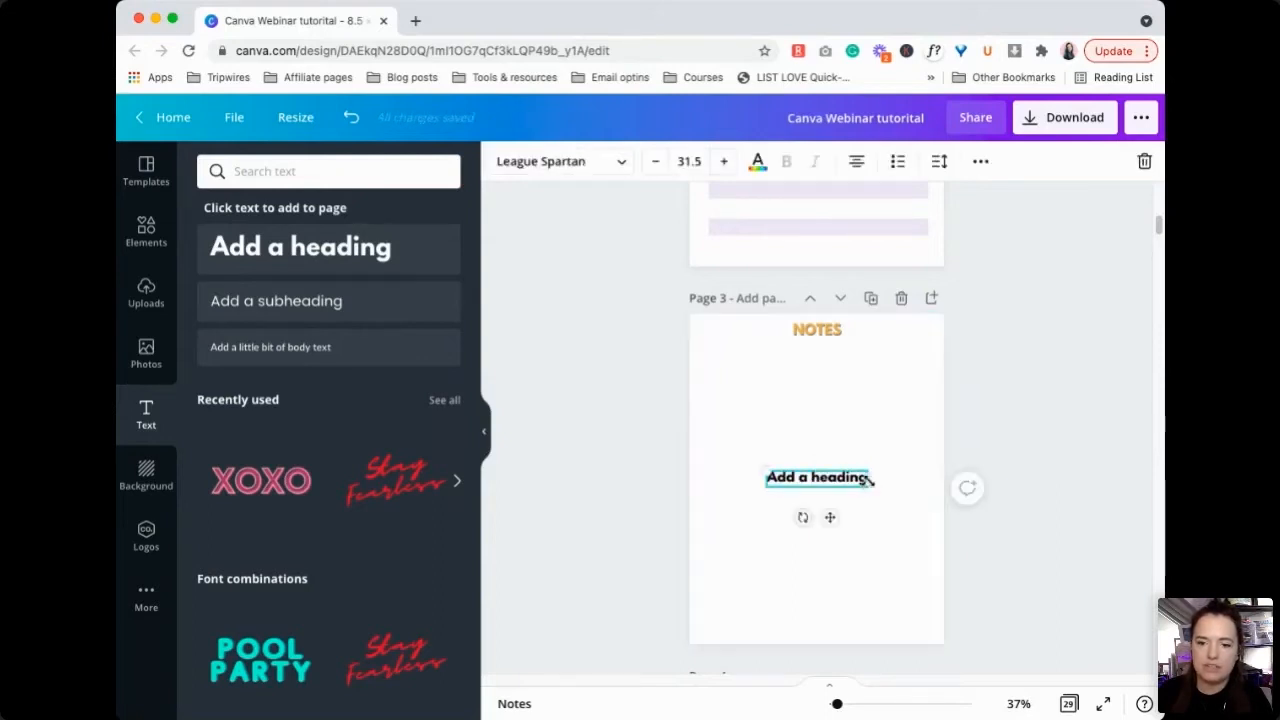
drag(872, 477, 933, 475)
drag(766, 477, 704, 479)
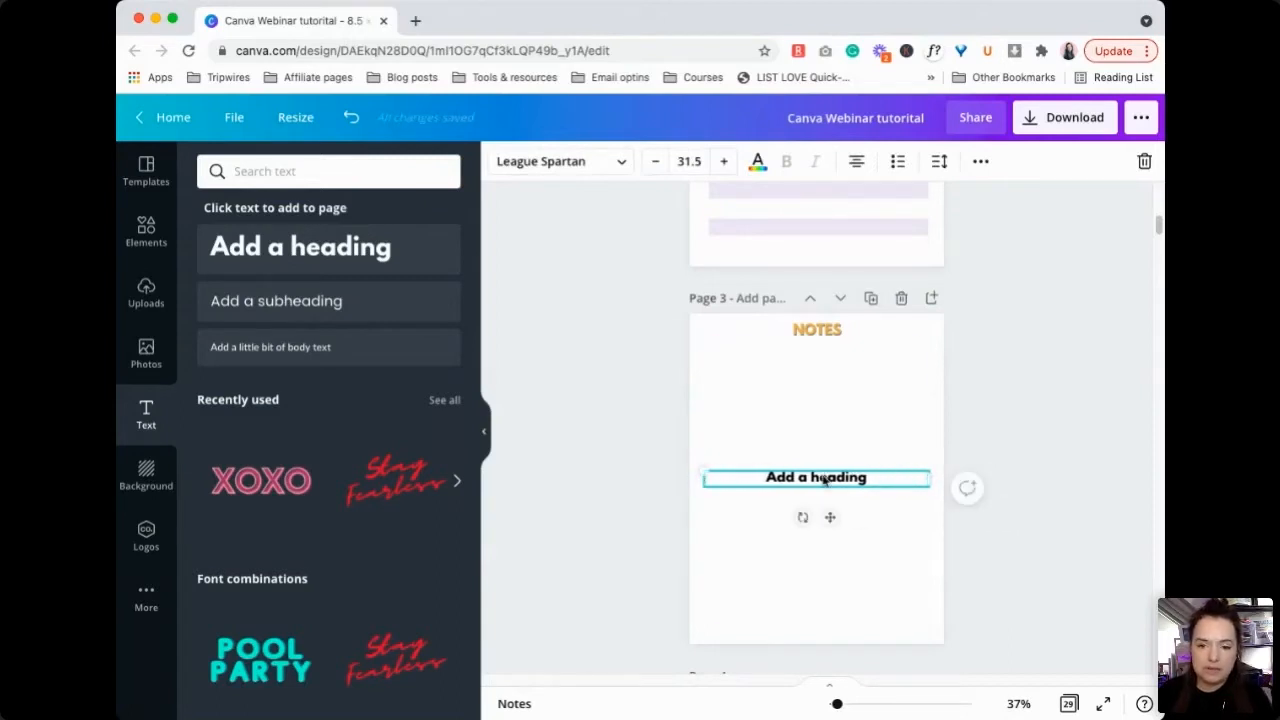
Step: Replace the placeholder heading text on page 3 with one continuous row of underscores filling the text box's width
click(822, 477)
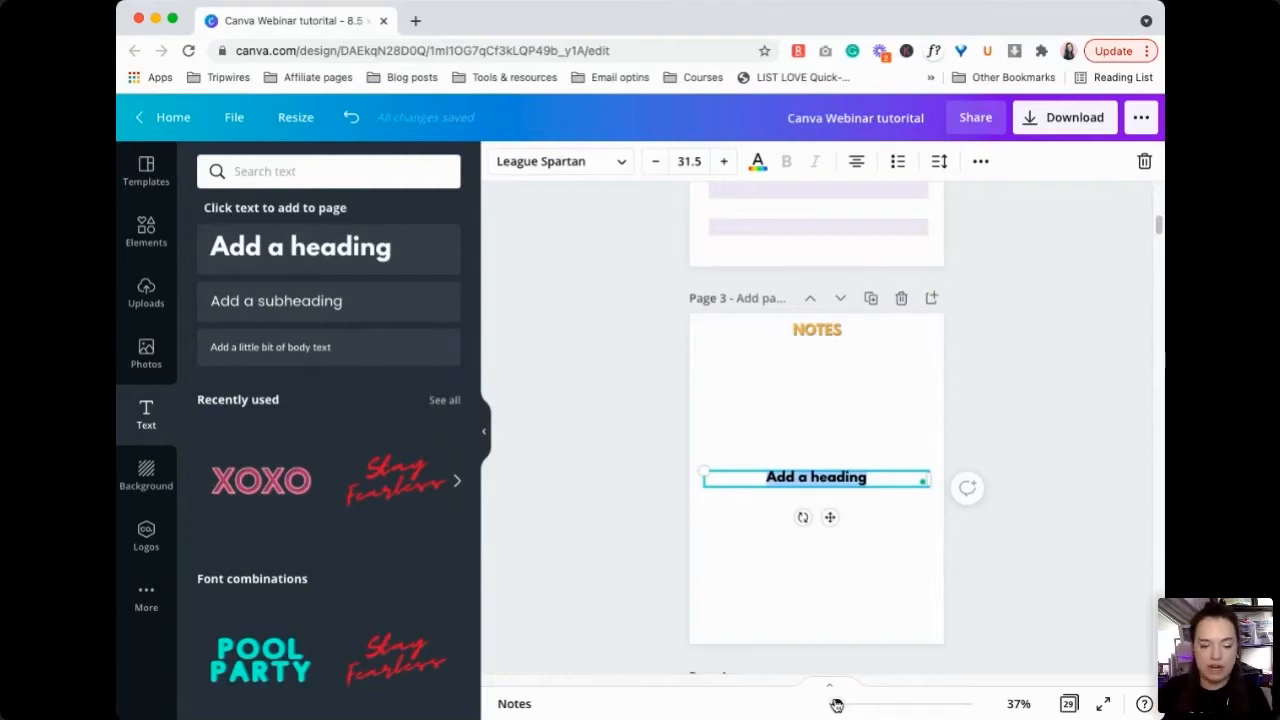
text(-------)
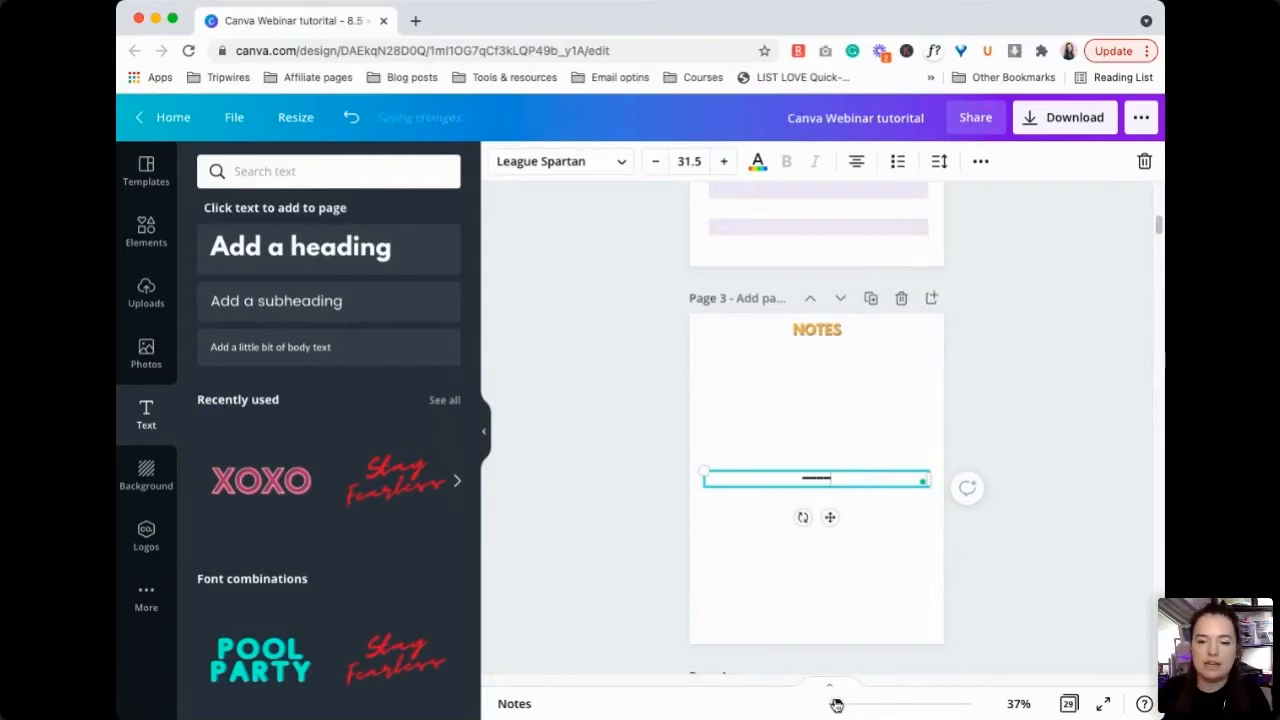
text(----)
key(super+a)
text(----------)
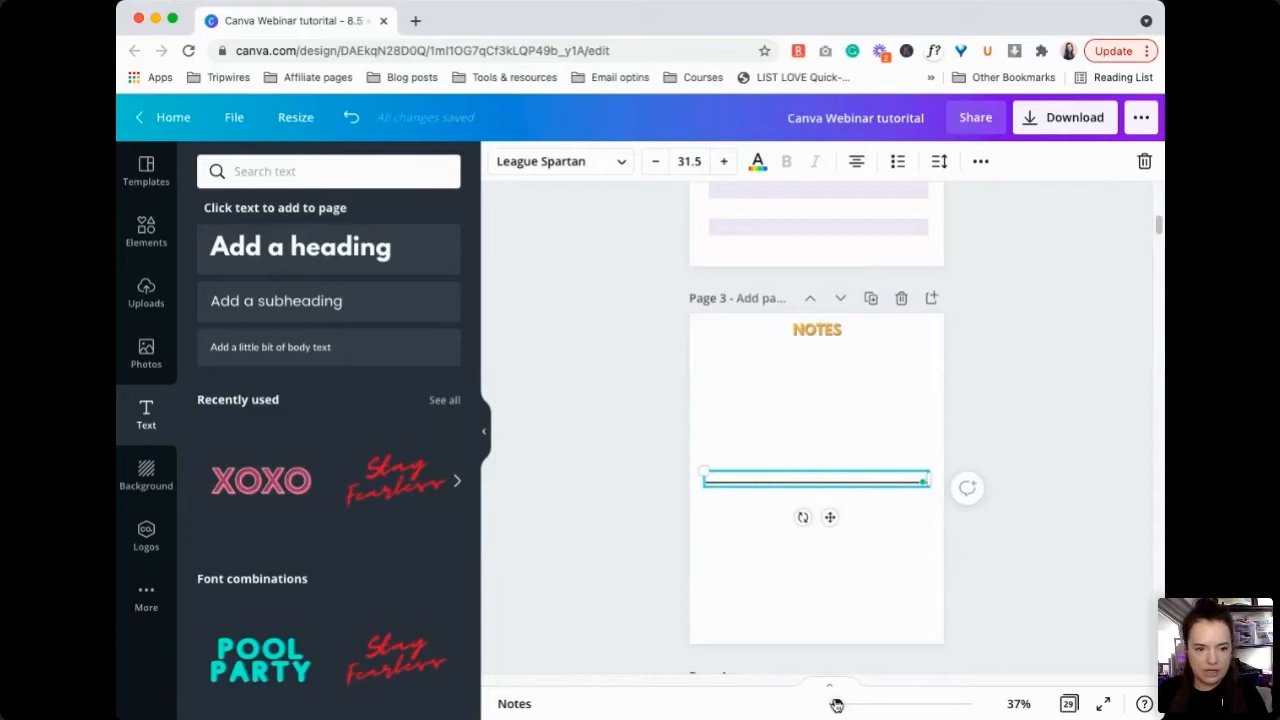
Step: Copy the underscore line, paste it repeatedly as stacked ruled lines, and move the text box directly beneath the NOTES title
key(super+a)
key(Right)
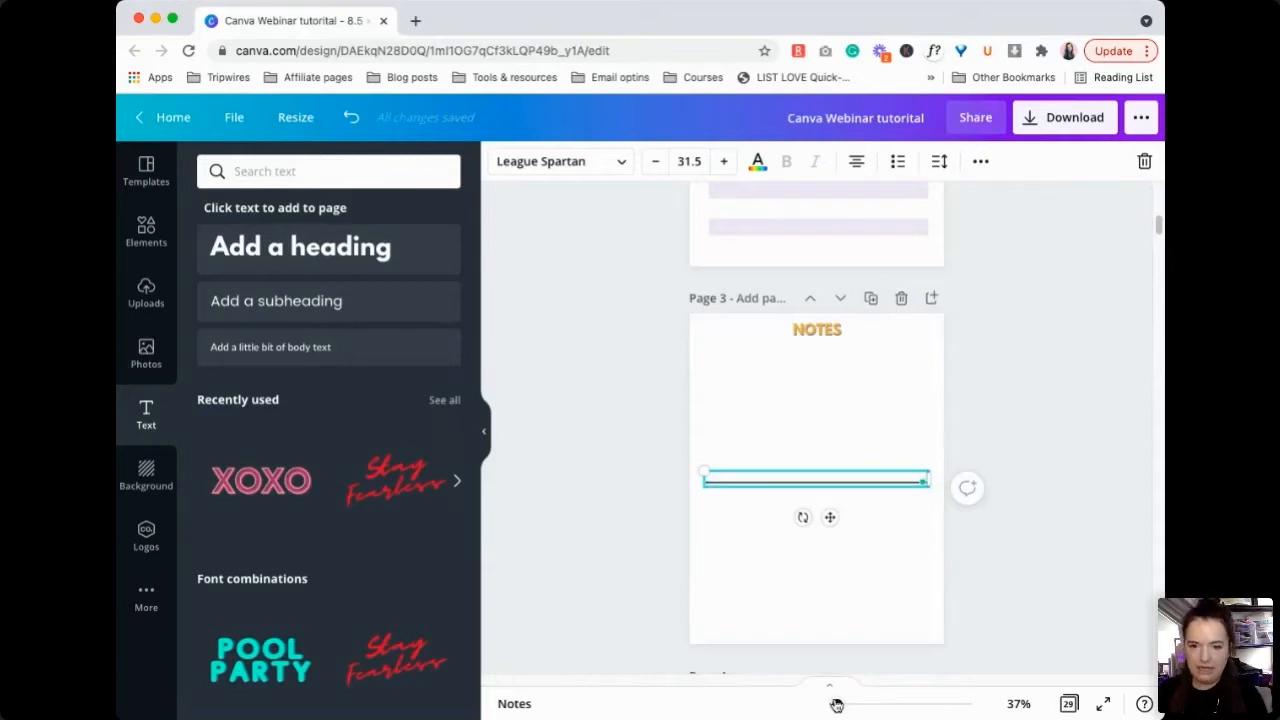
key(super+v)
key(super+v)
key(super+v)
key(super+v)
key(super+v)
key(super+v)
drag(871, 557, 858, 429)
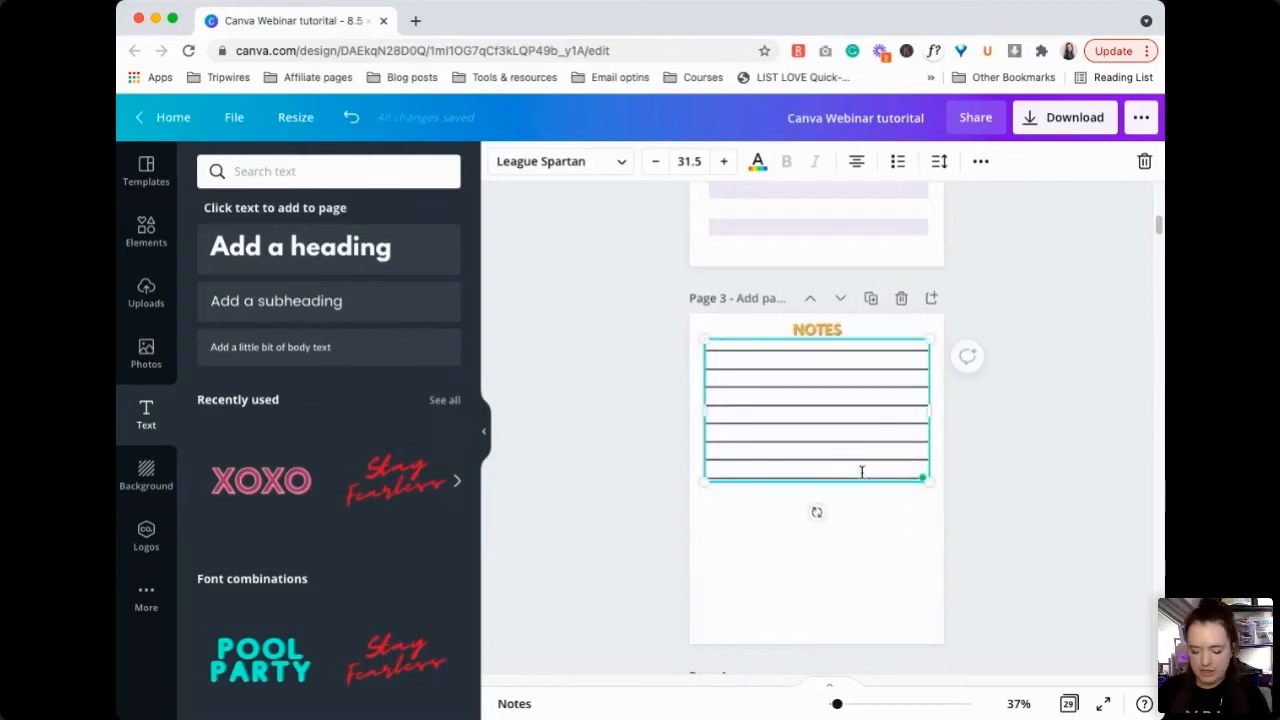
Step: Paste eight more underscore lines into the text box so the ruling extends almost to the foot of page 3
key(super+v)
key(super+v)
key(super+v)
key(super+v)
key(super+v)
key(super+v)
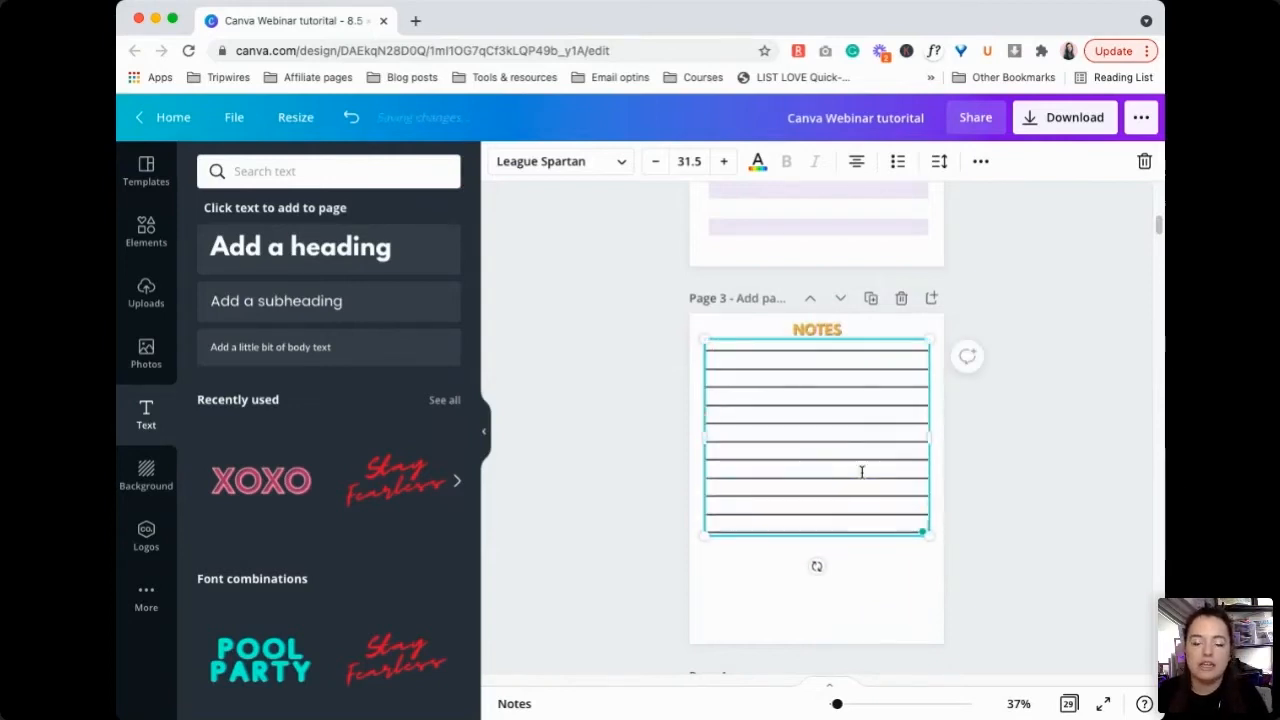
key(super+v)
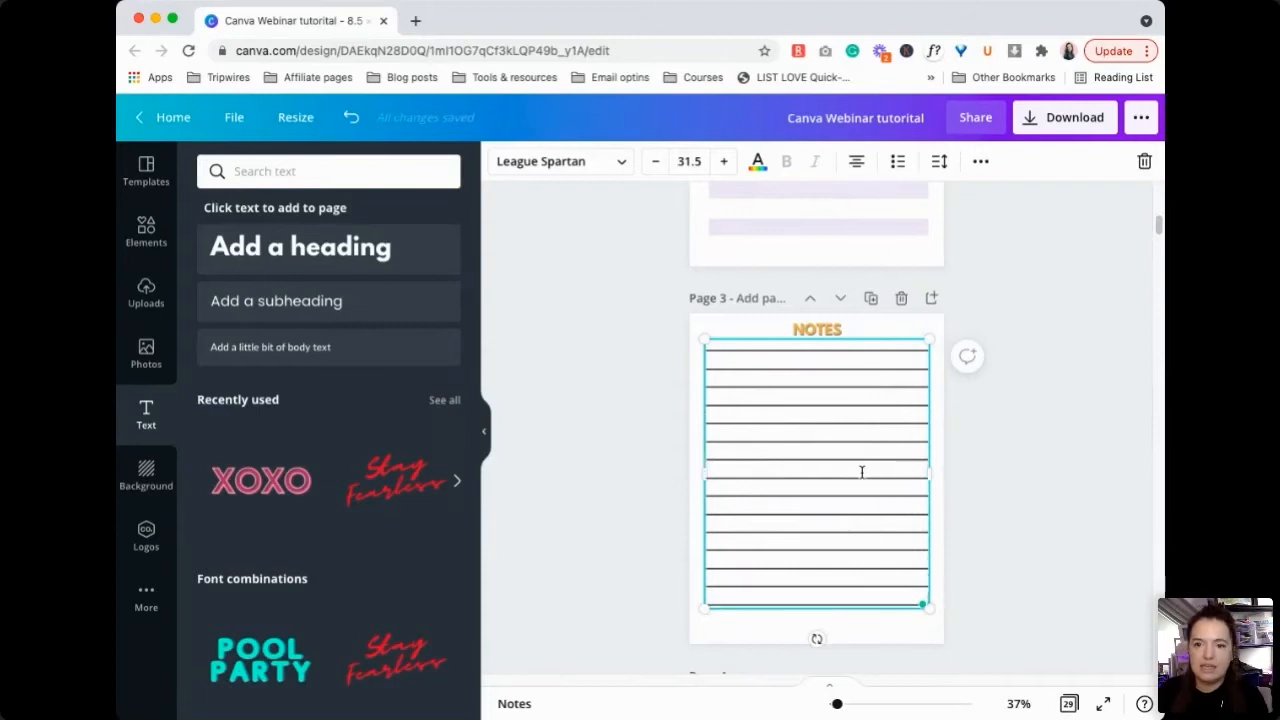
key(super+v)
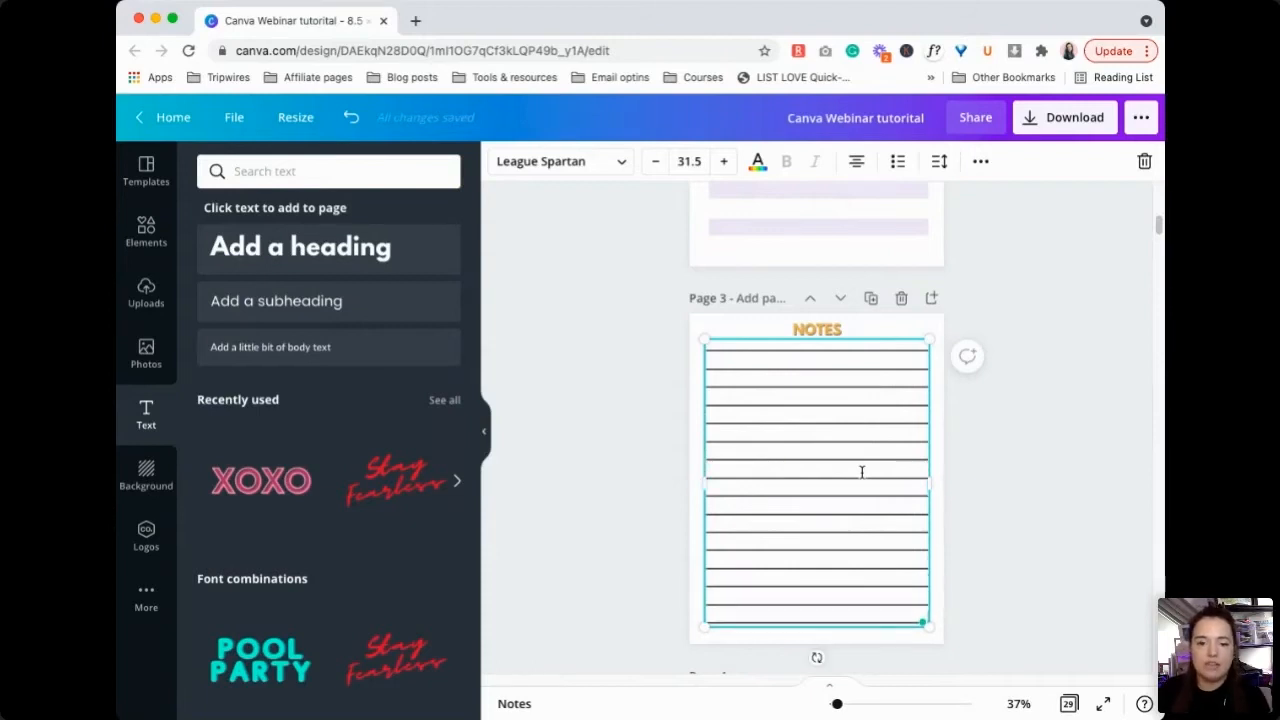
Step: Try a letter spacing of -90 on the ruled lines, undo it, and set their line spacing to 1.07
click(940, 163)
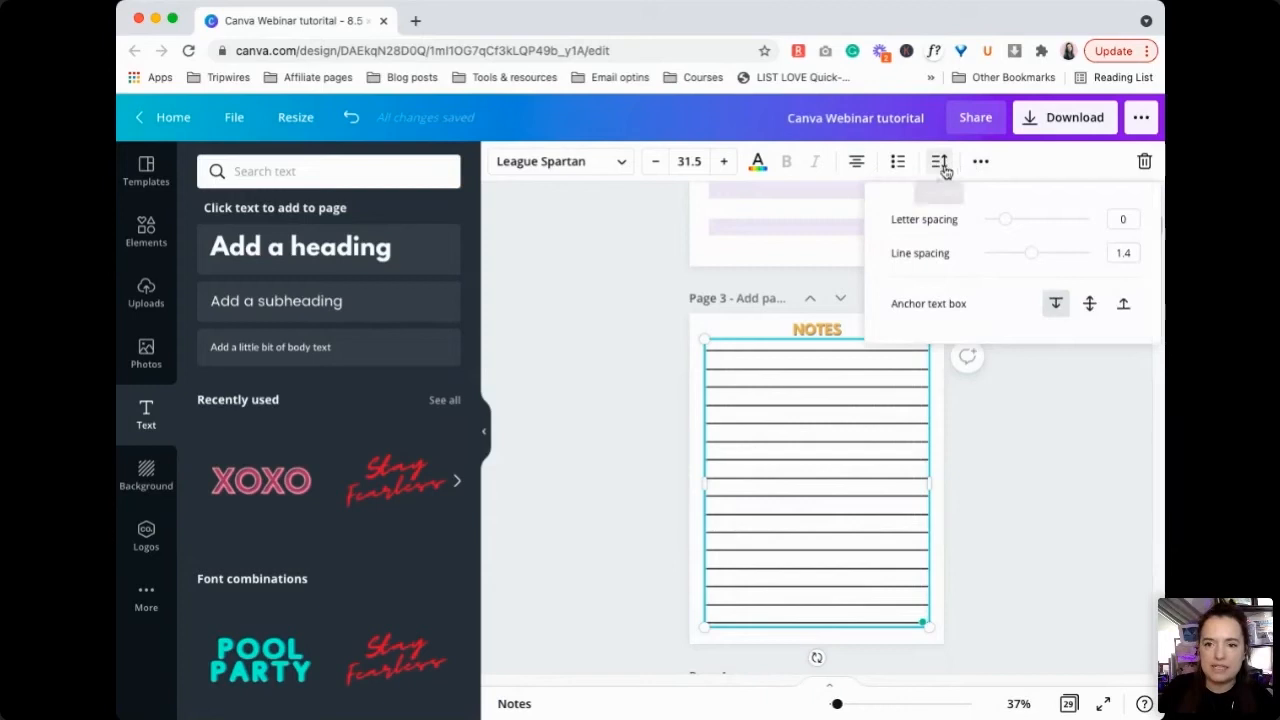
drag(1004, 219, 997, 224)
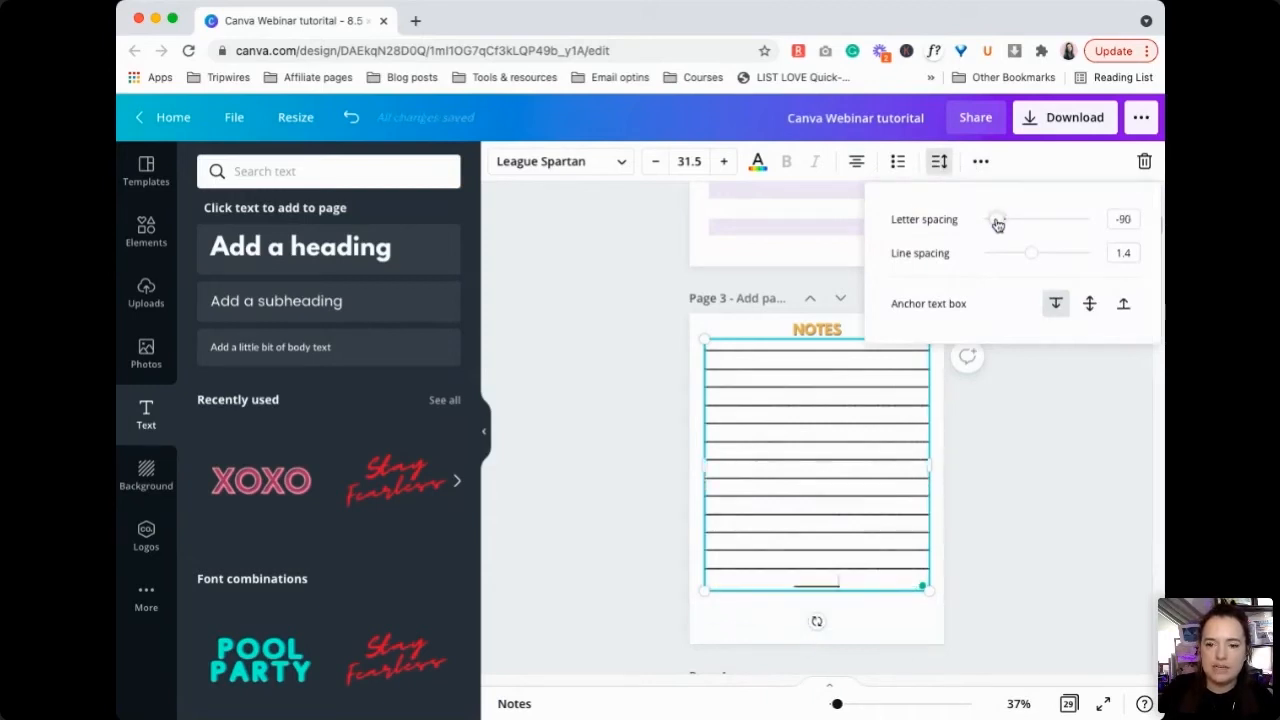
key(super+z)
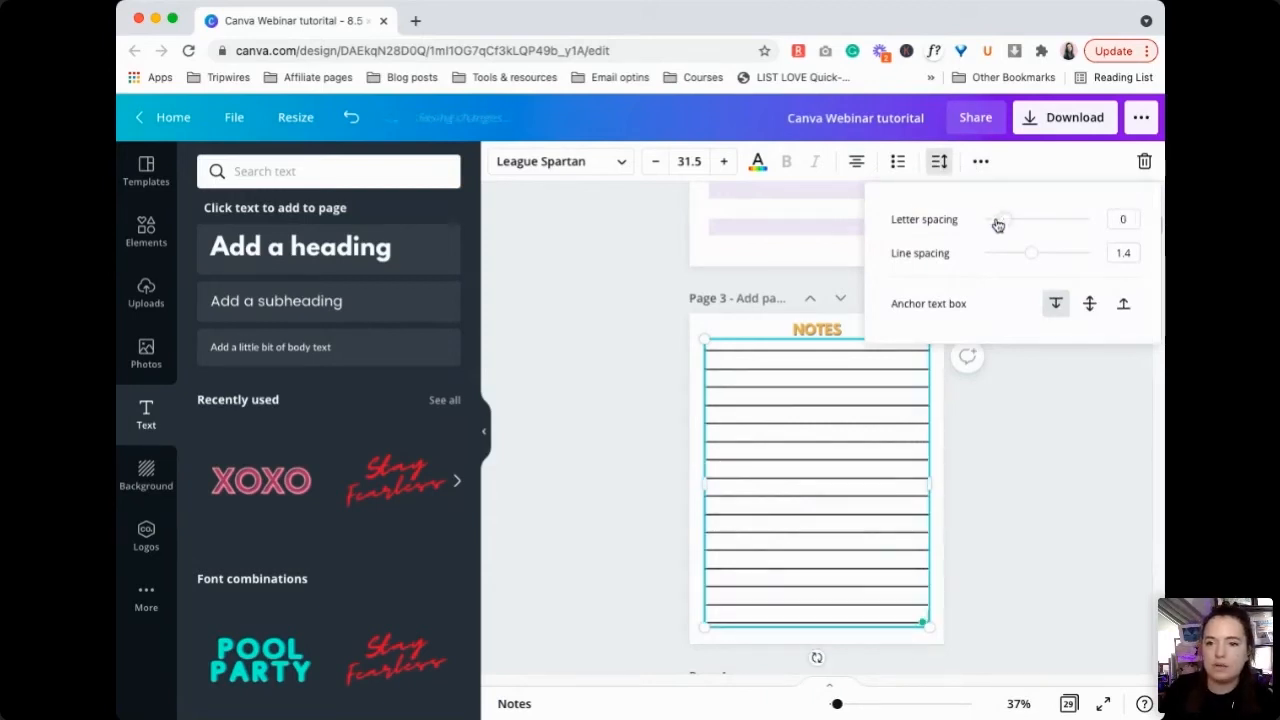
drag(1031, 257, 1015, 264)
click(857, 510)
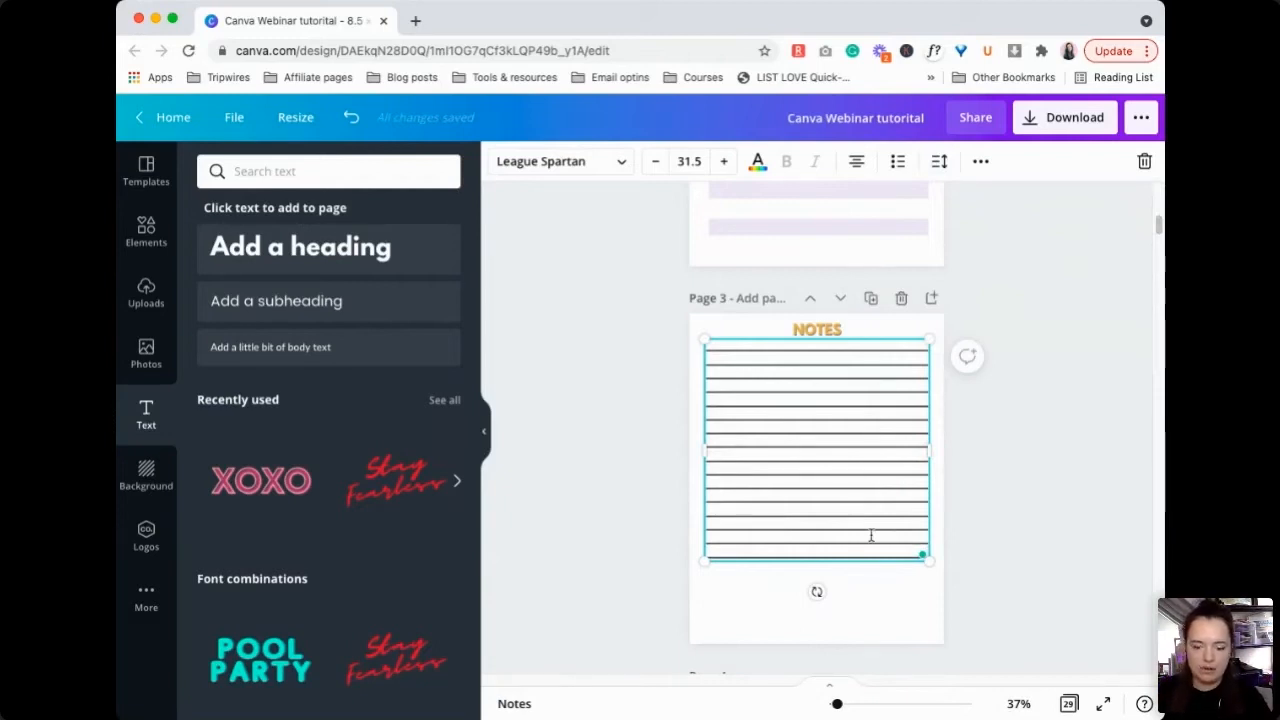
Step: Paste five more underscore lines at the end of the text box to fill the space freed on page 3
key(super+v)
key(super+v)
key(super+v)
key(super+v)
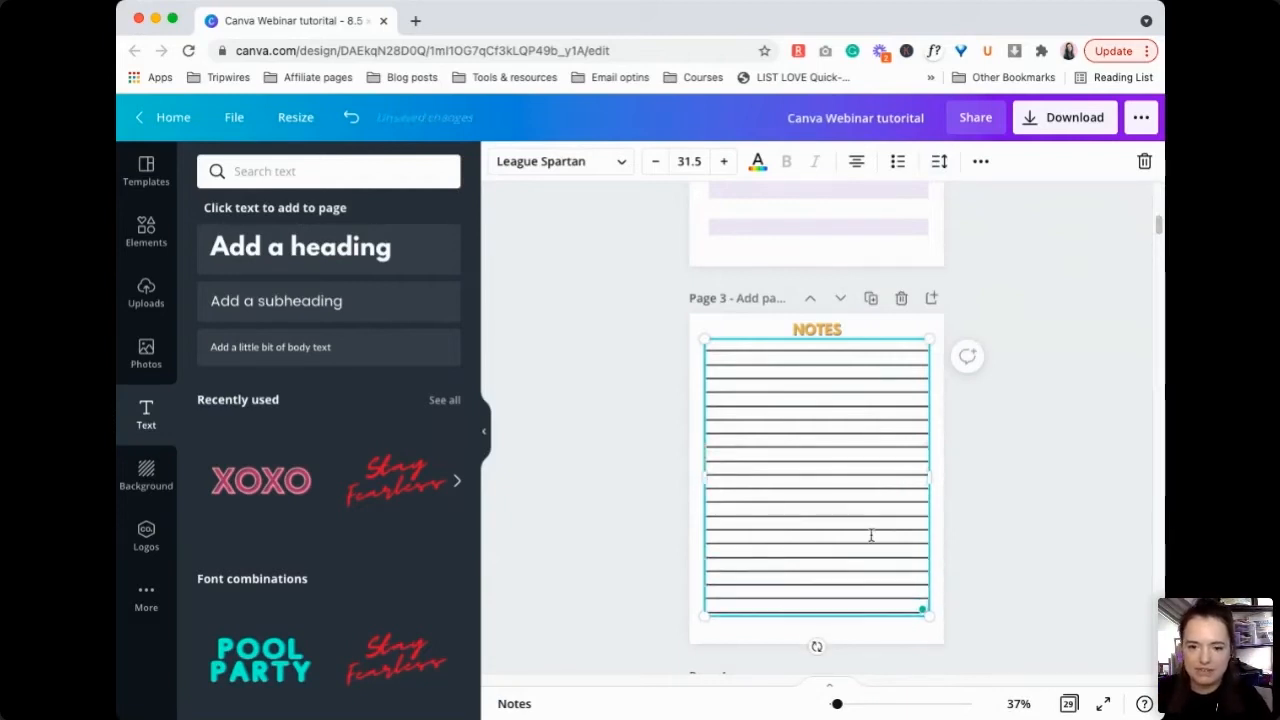
key(super+v)
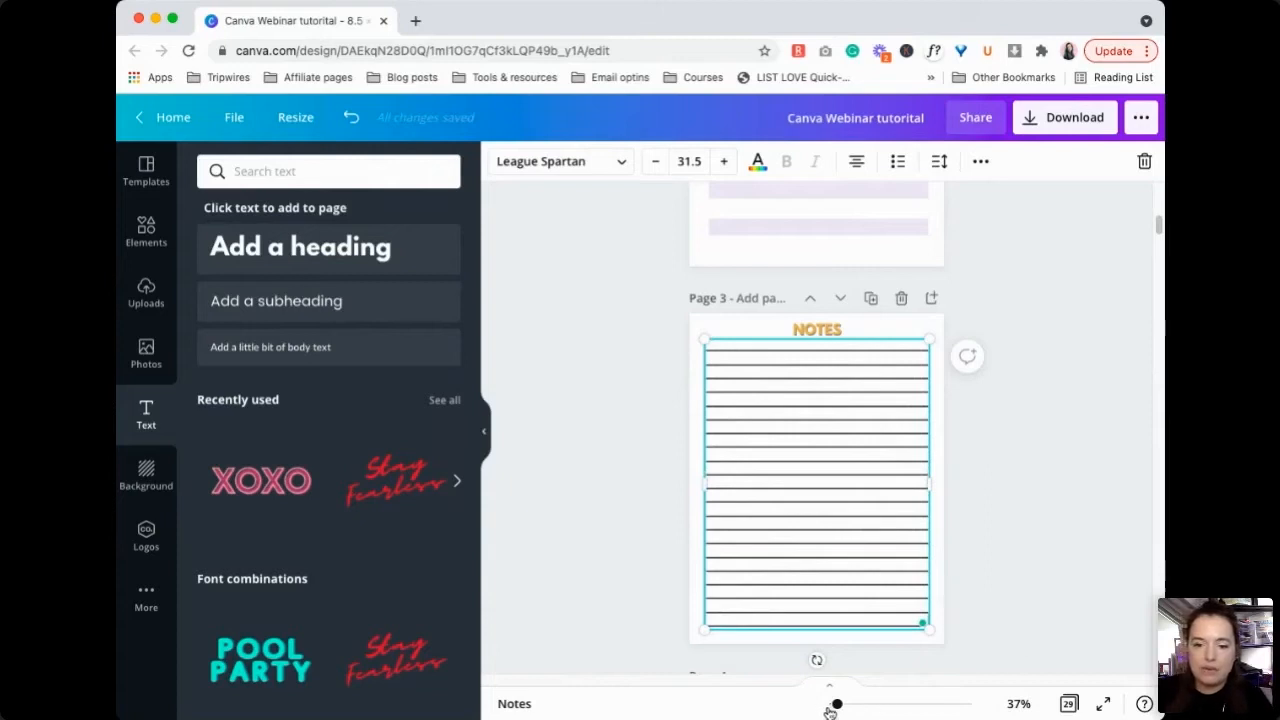
Step: Tighten the letter spacing of the ruled lines to -13 to close the small gaps between underscores
drag(838, 707, 862, 706)
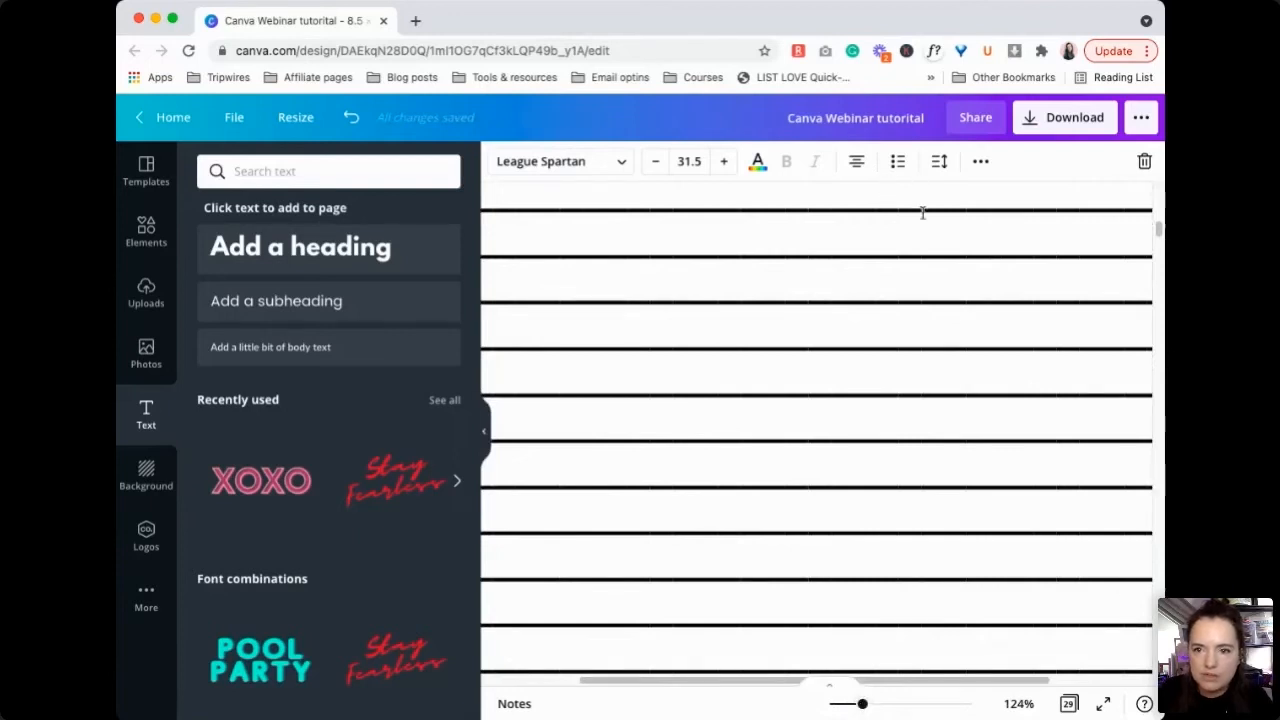
click(941, 161)
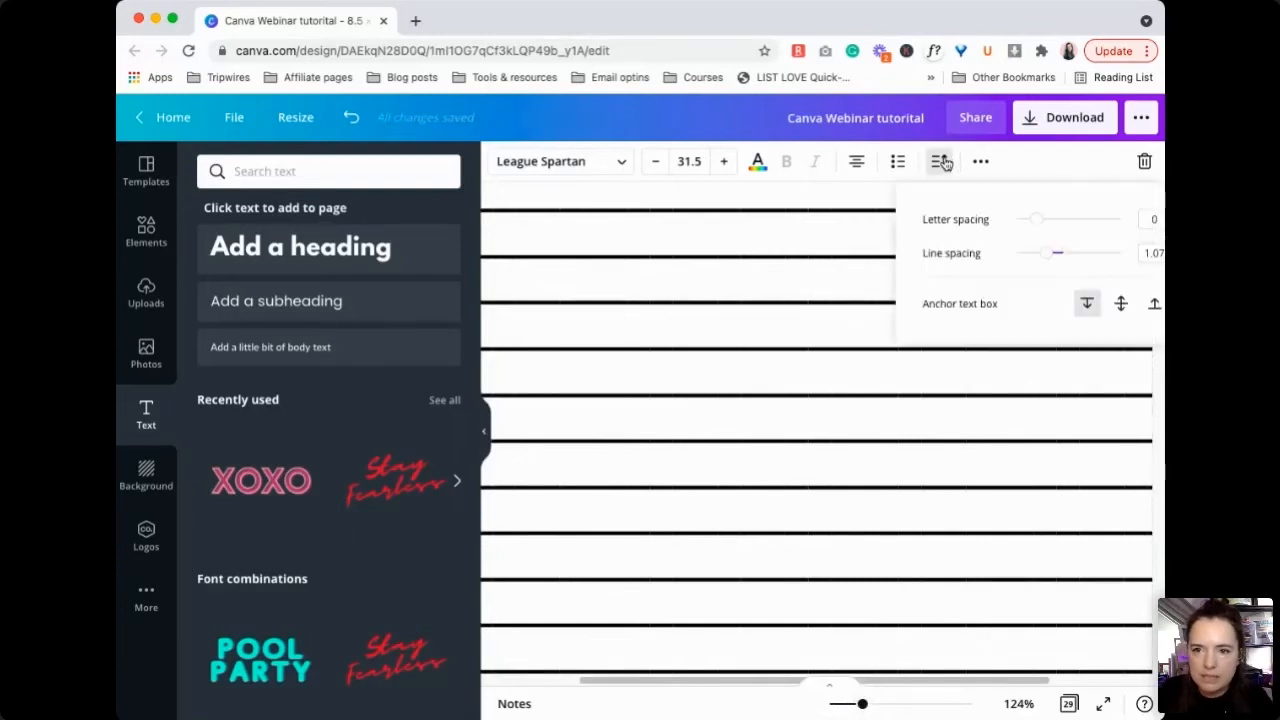
click(1036, 221)
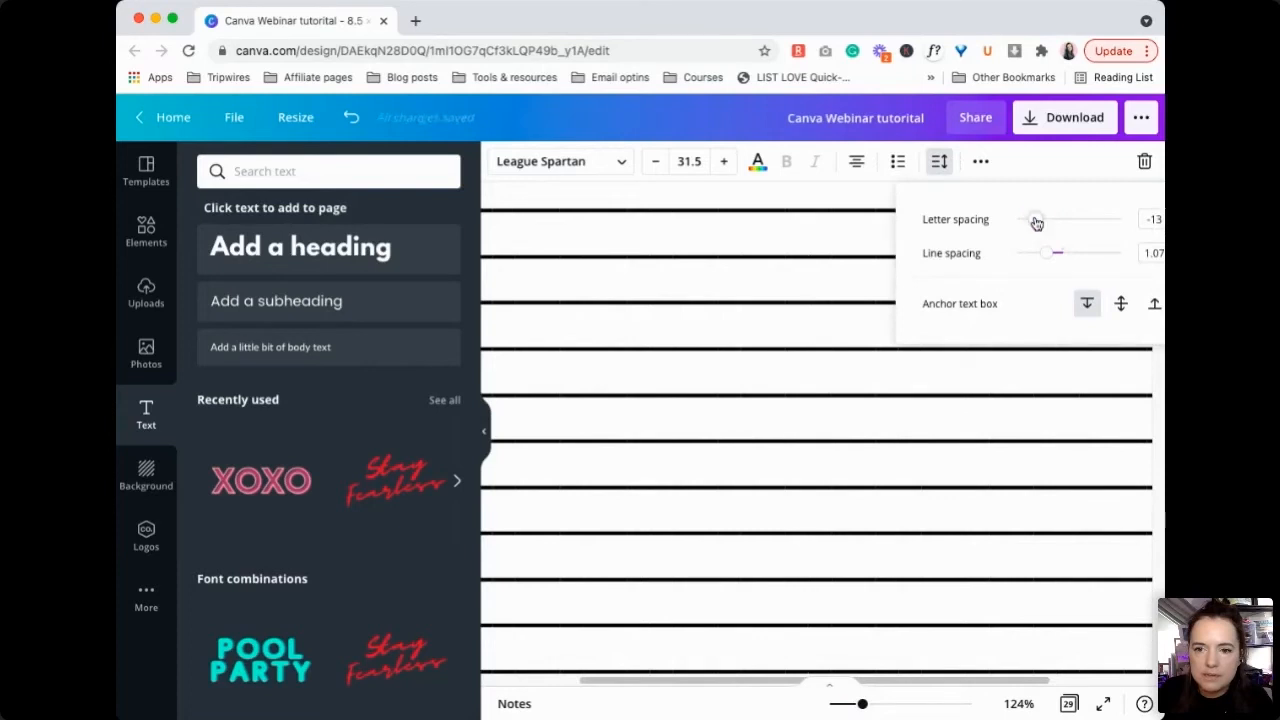
drag(862, 705, 839, 705)
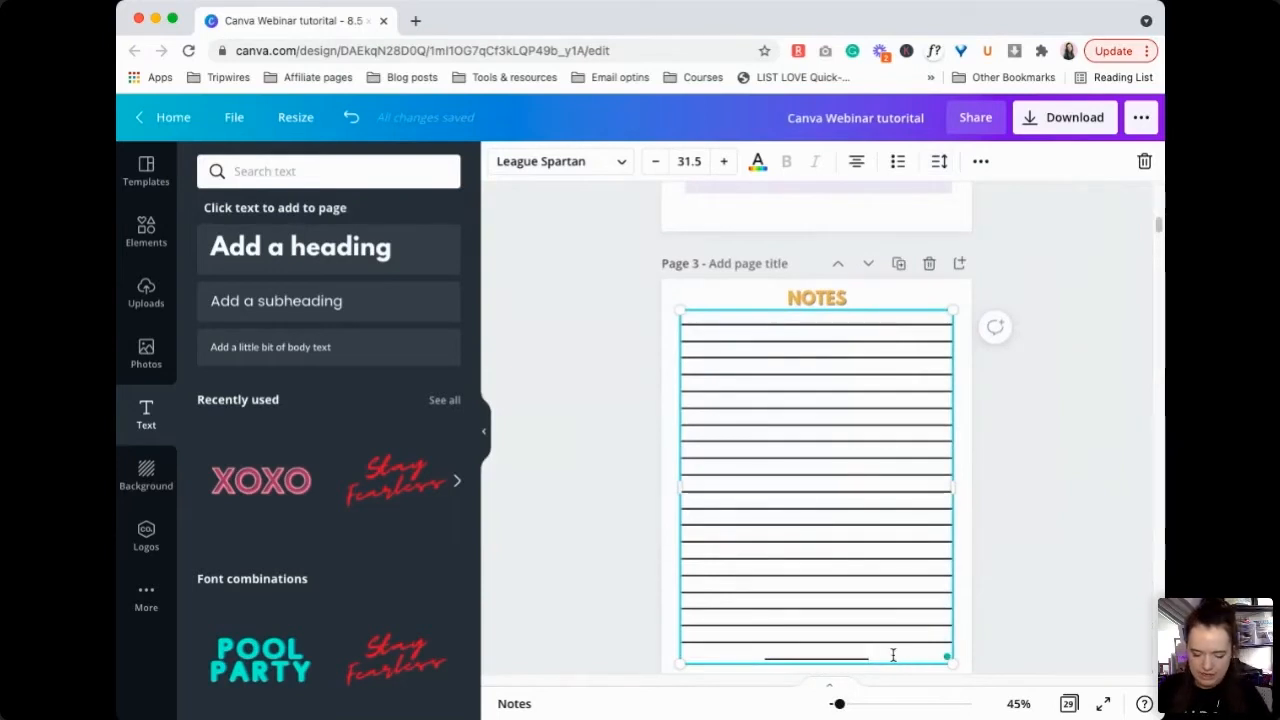
Step: Add underscores to the last ruled line until it spans the full width, and deselect the text box
text(__________)
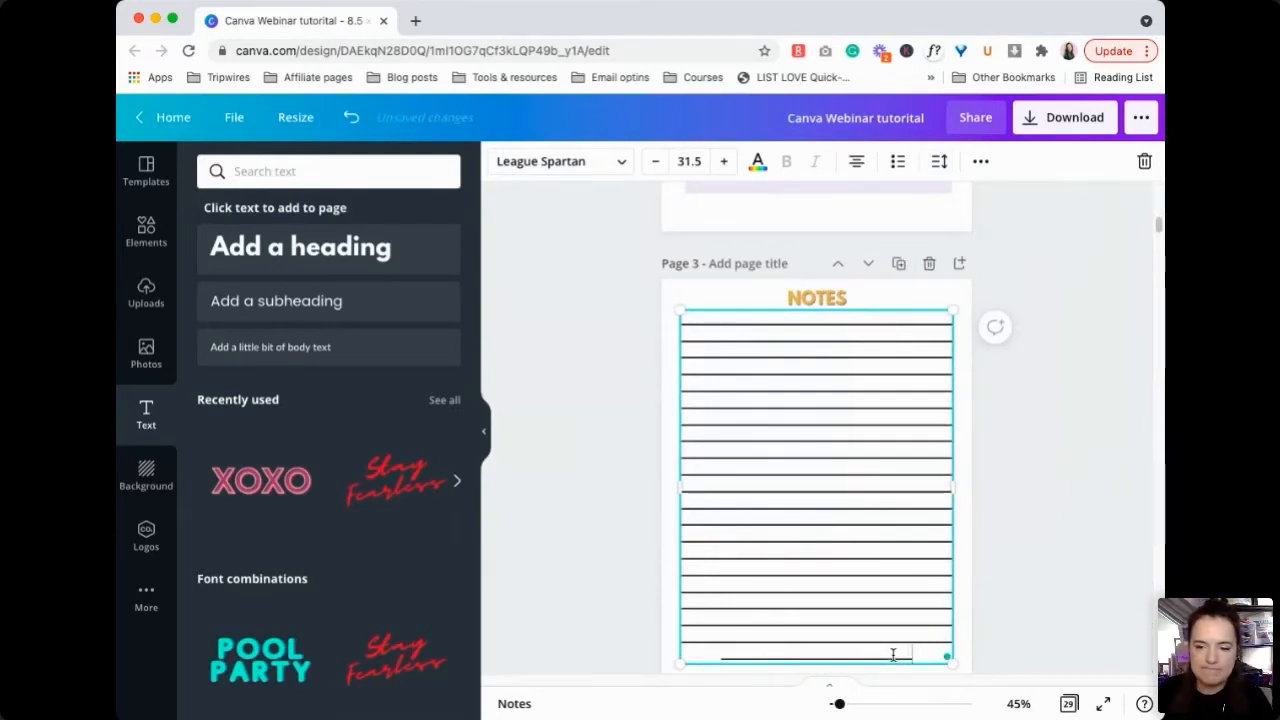
text(_______)
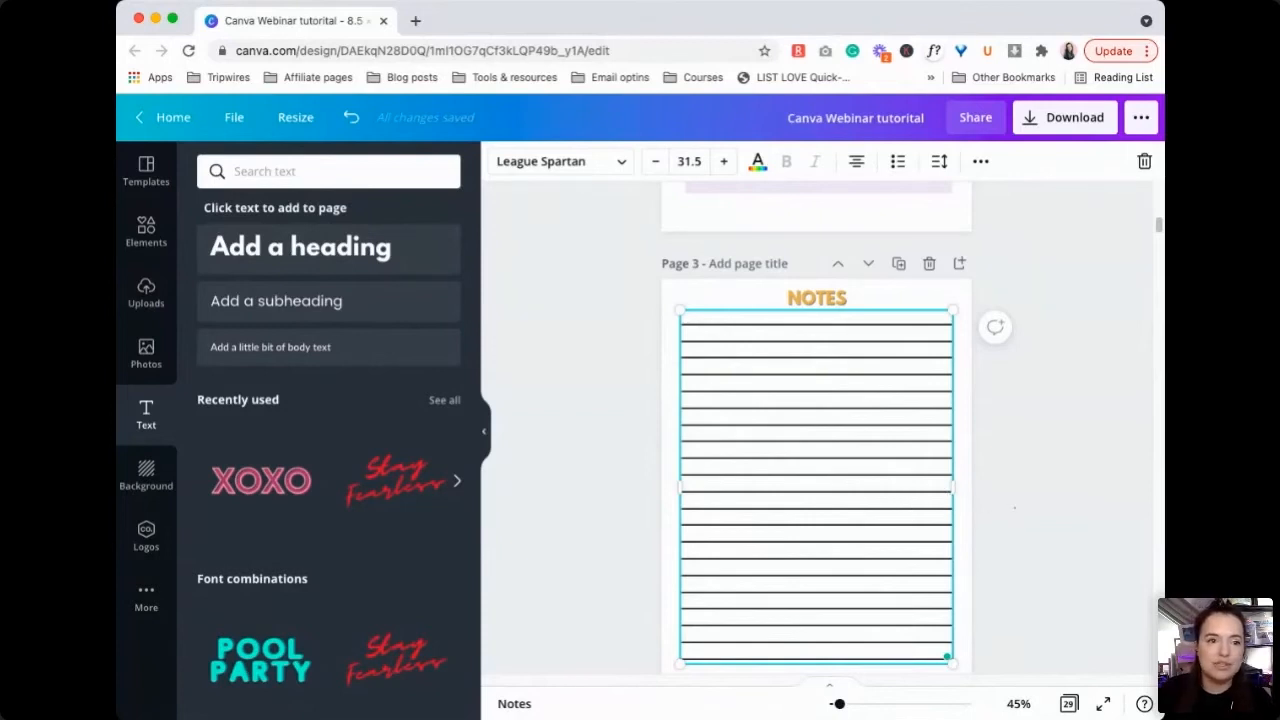
click(950, 496)
click(1002, 469)
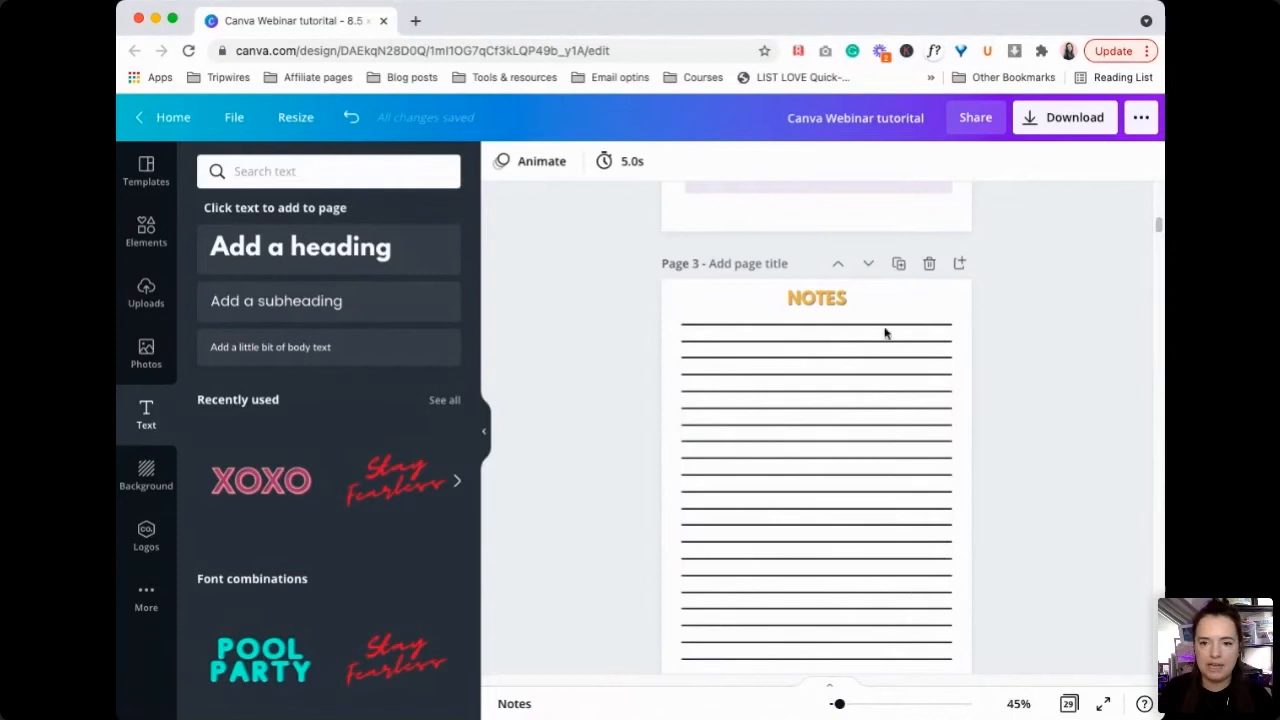
Step: Move the NOTES title on page 3 slightly down towards the first ruled line, keeping it horizontally centred
click(818, 300)
drag(821, 307, 1043, 339)
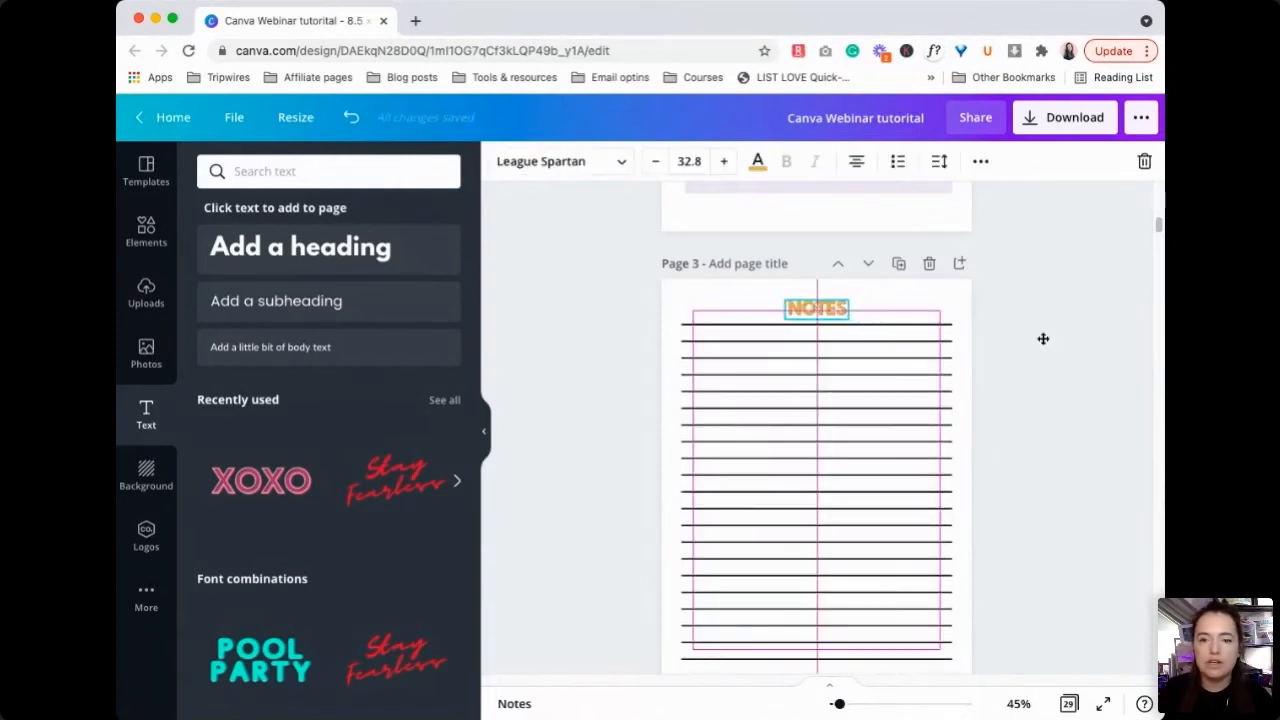
click(1043, 339)
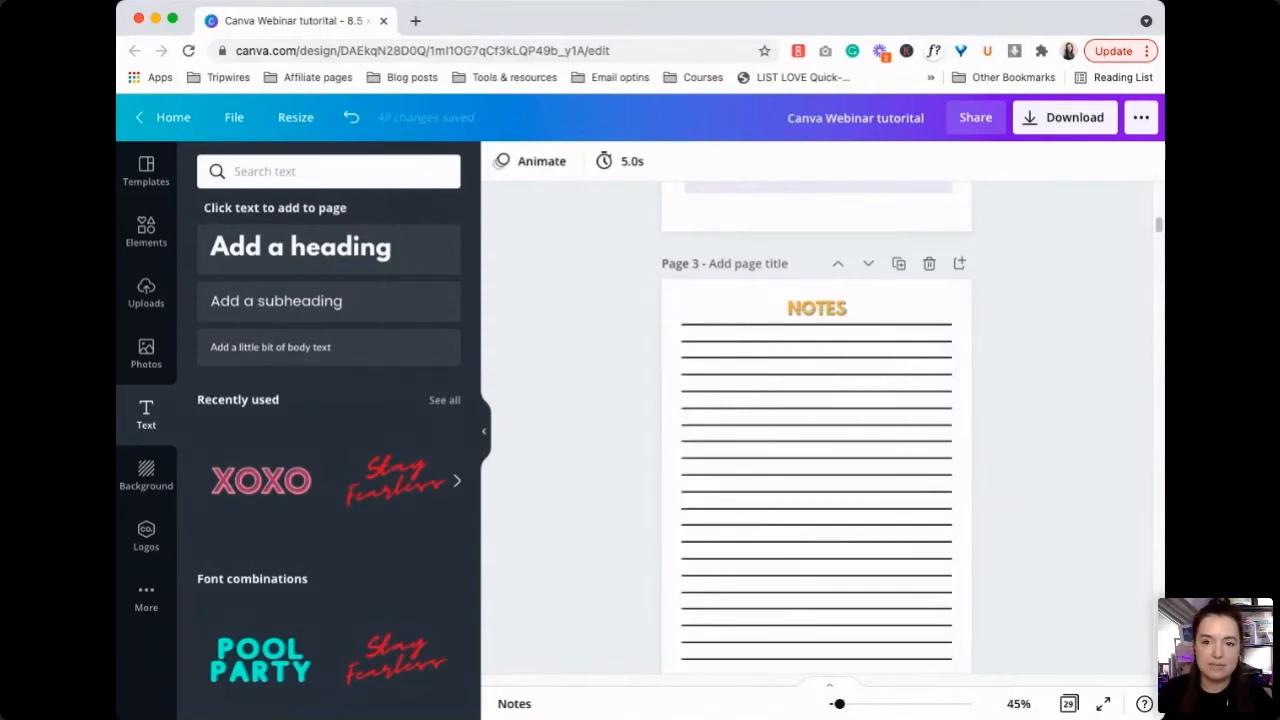
Step: Set the transparency of the ruled-lines text box to 20 so the lines turn light grey
click(832, 512)
click(980, 162)
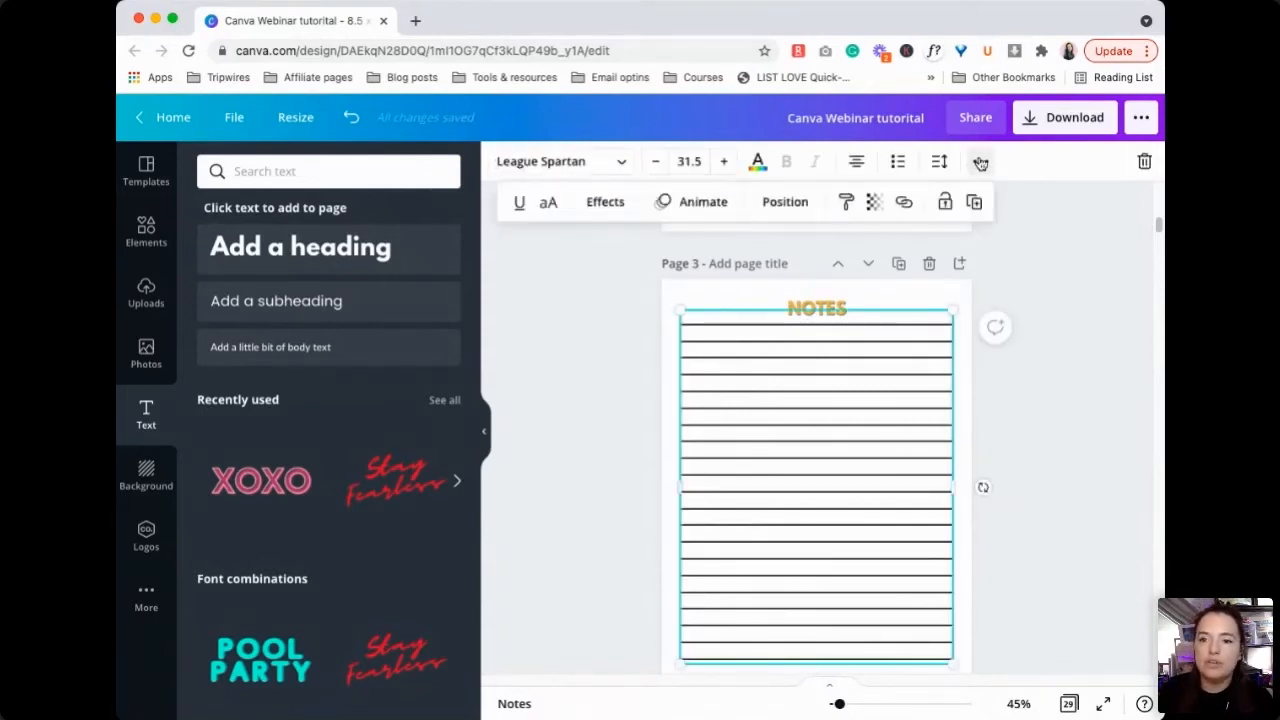
click(874, 202)
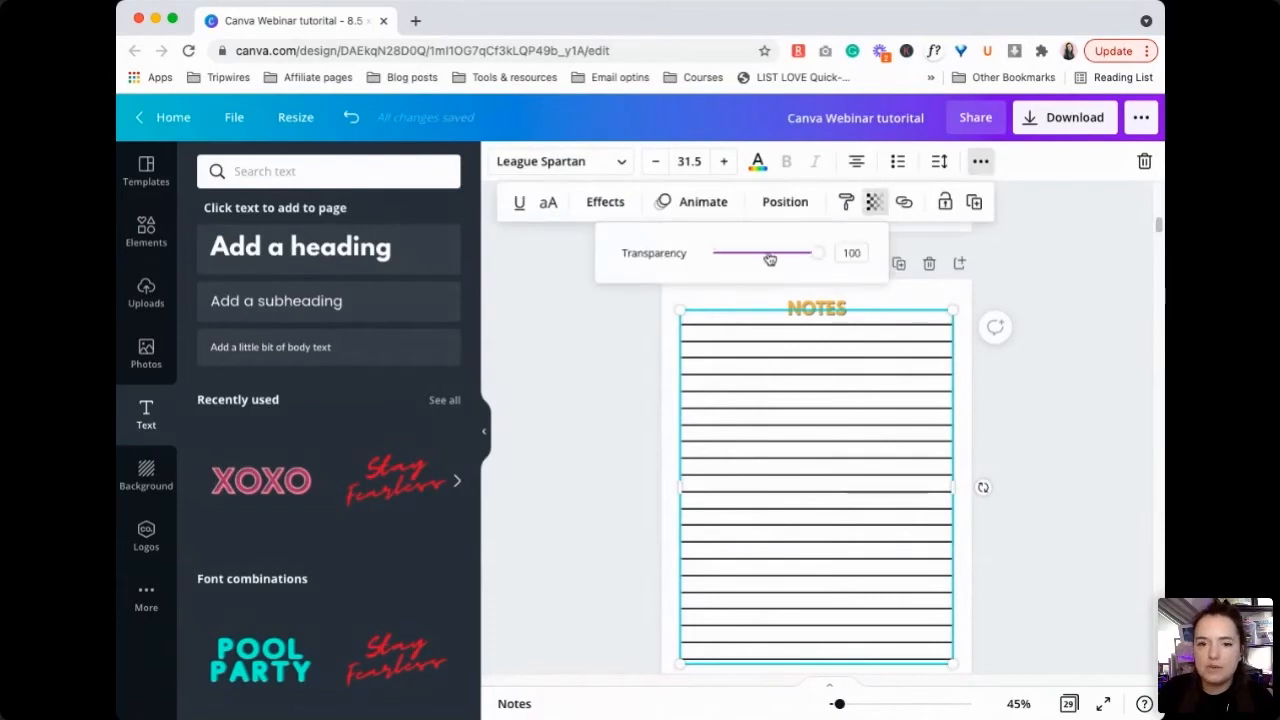
drag(749, 257, 735, 261)
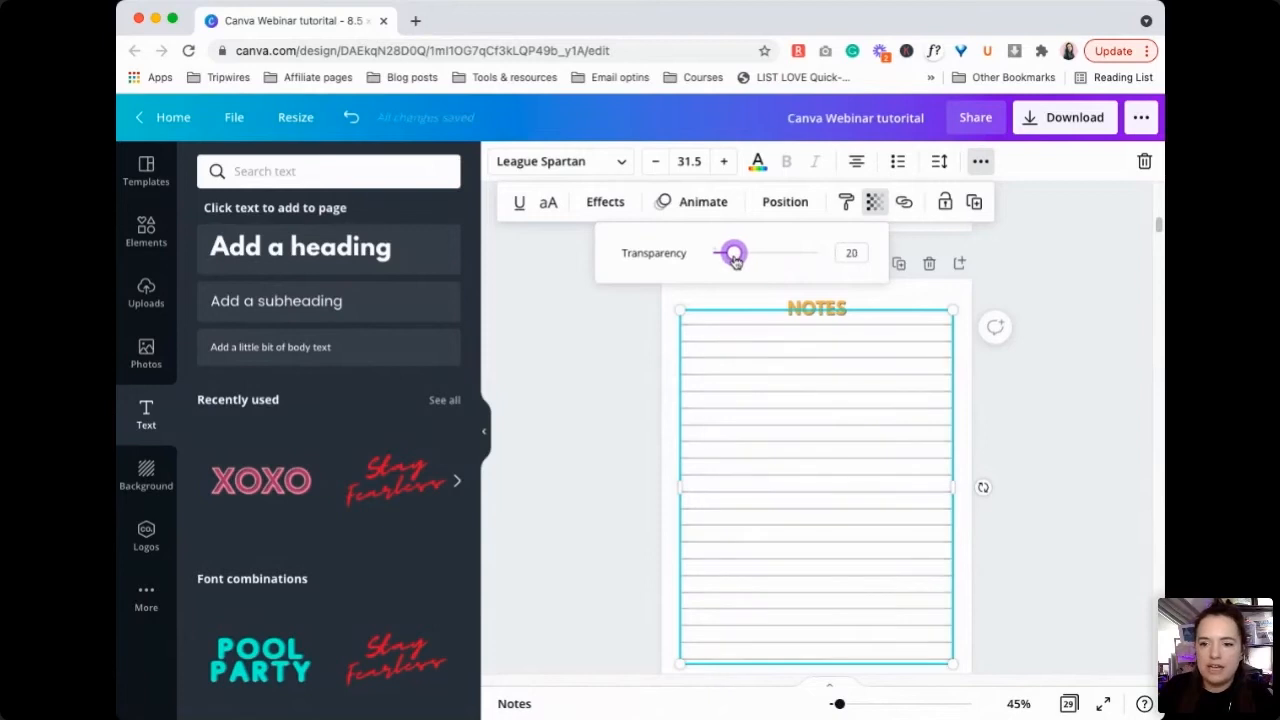
click(1046, 420)
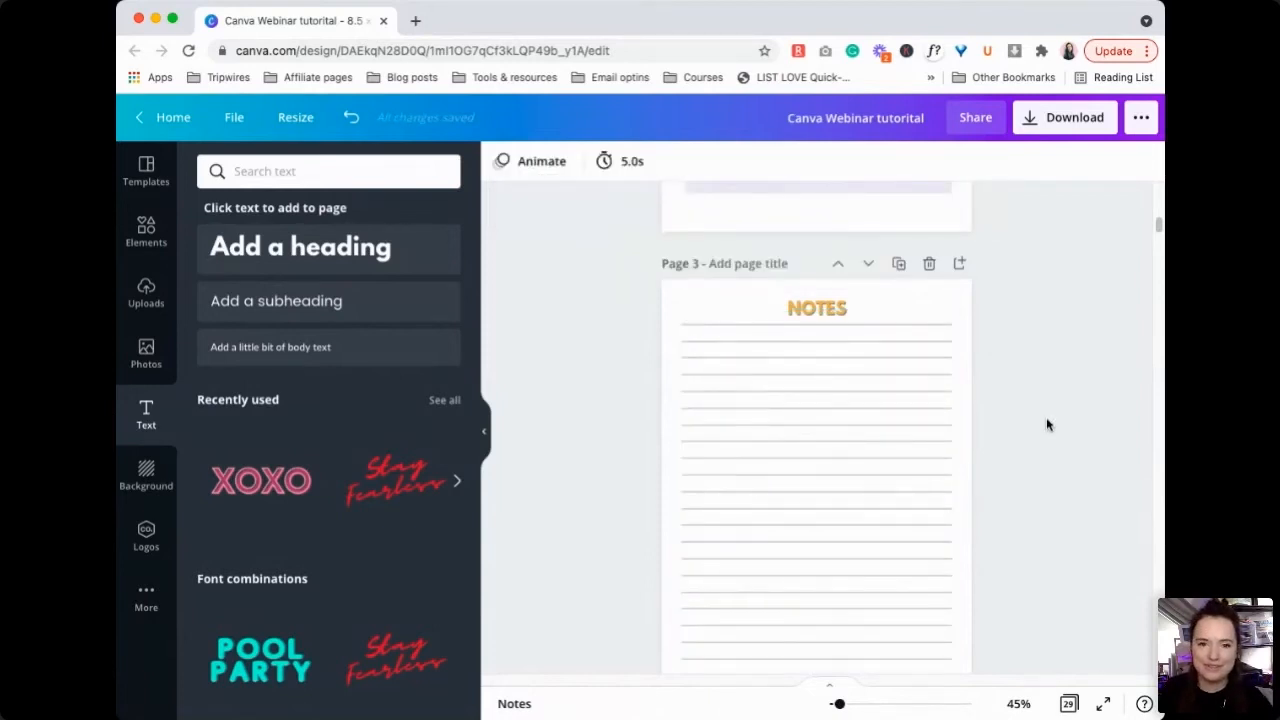
Step: Review the planner pages, from the daily planner on page 1 through both notes pages to page 4
scroll(1046, 422, up, 5)
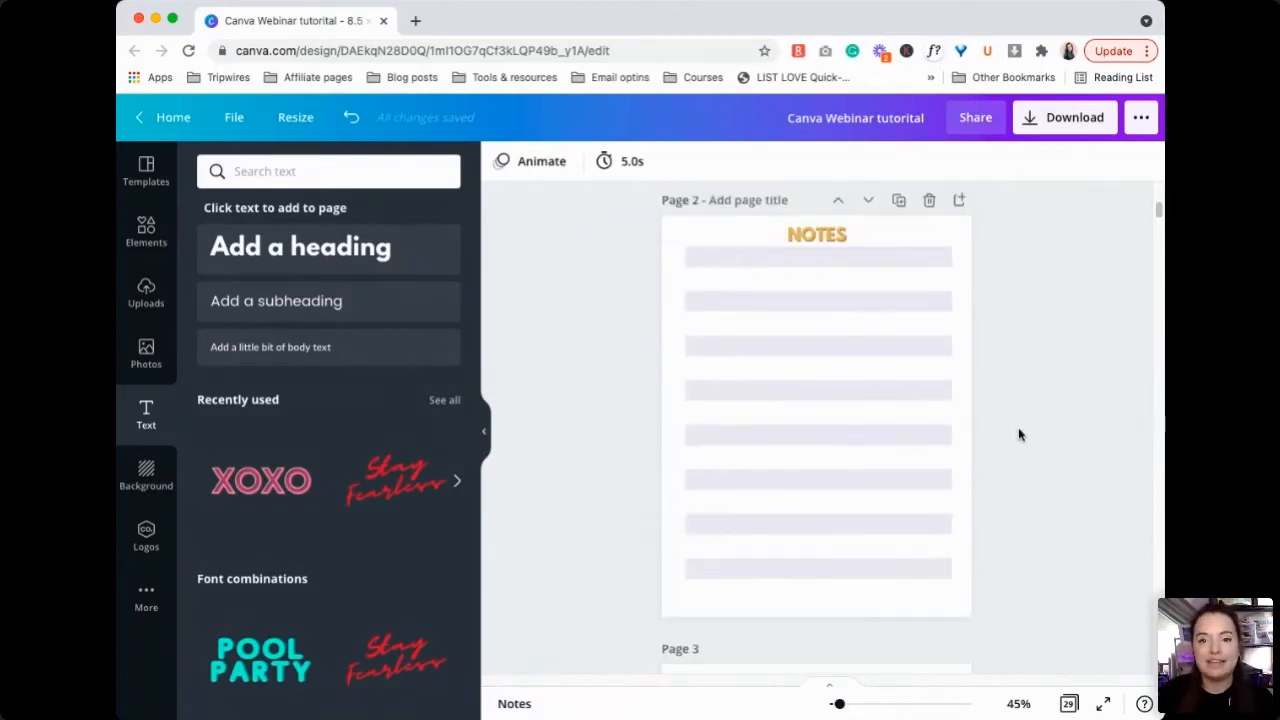
scroll(1019, 433, up, 5)
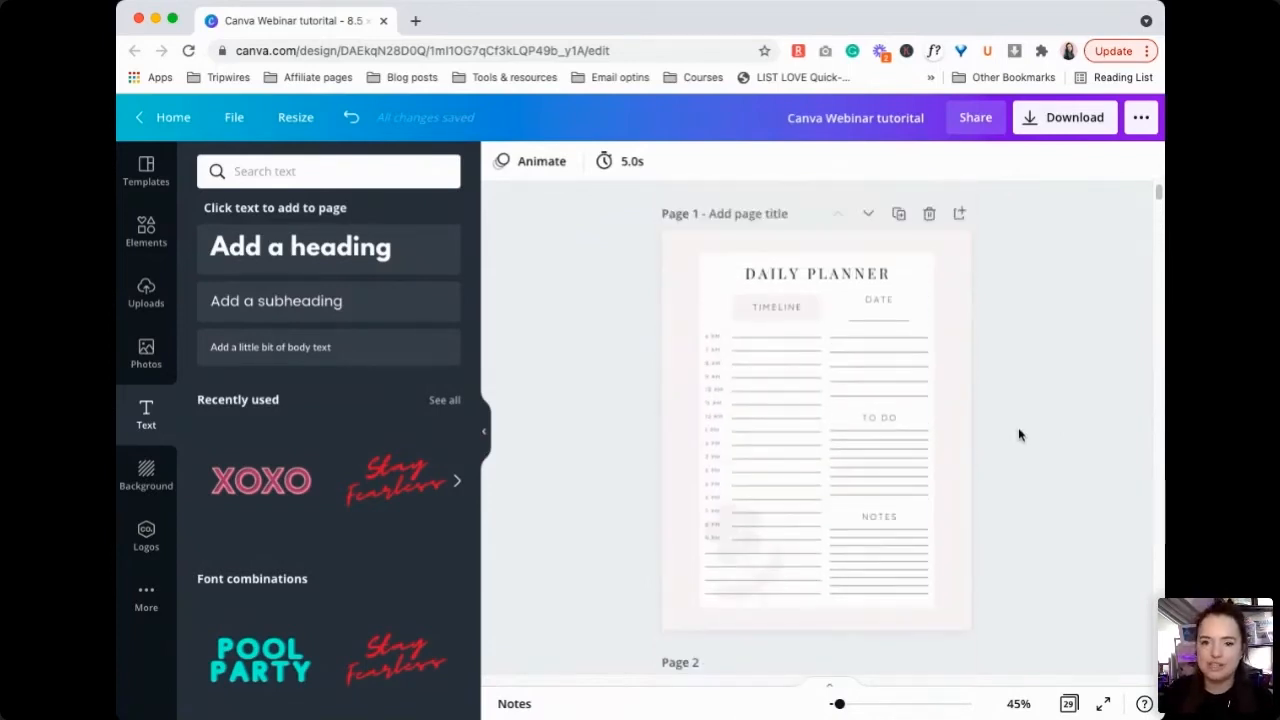
scroll(1012, 418, down, 1)
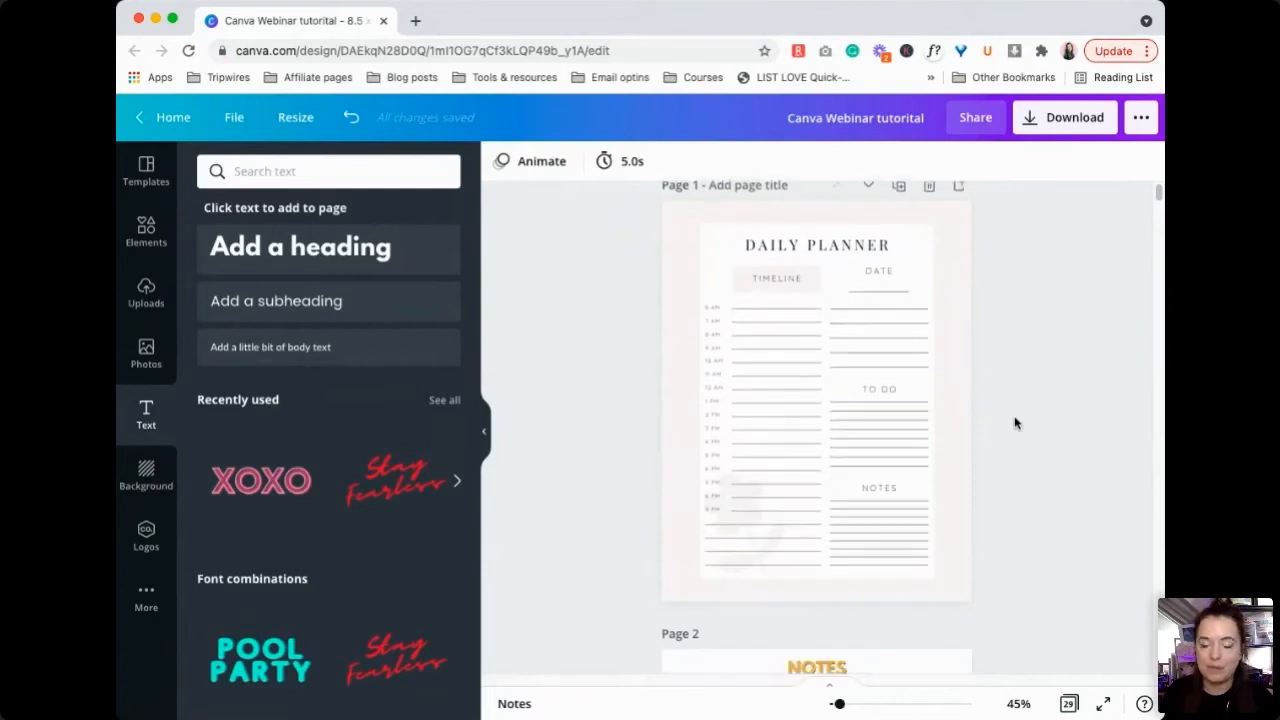
scroll(1015, 423, down, 3)
scroll(1029, 422, up, 3)
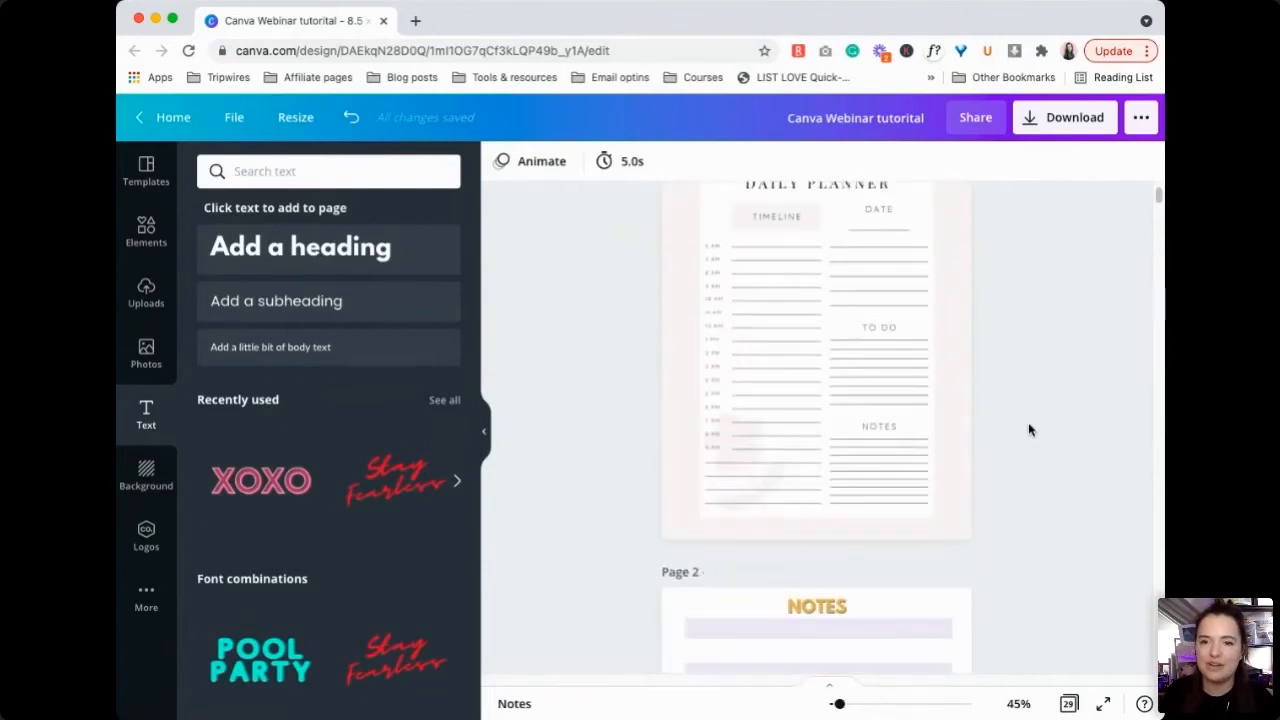
scroll(1006, 434, down, 3)
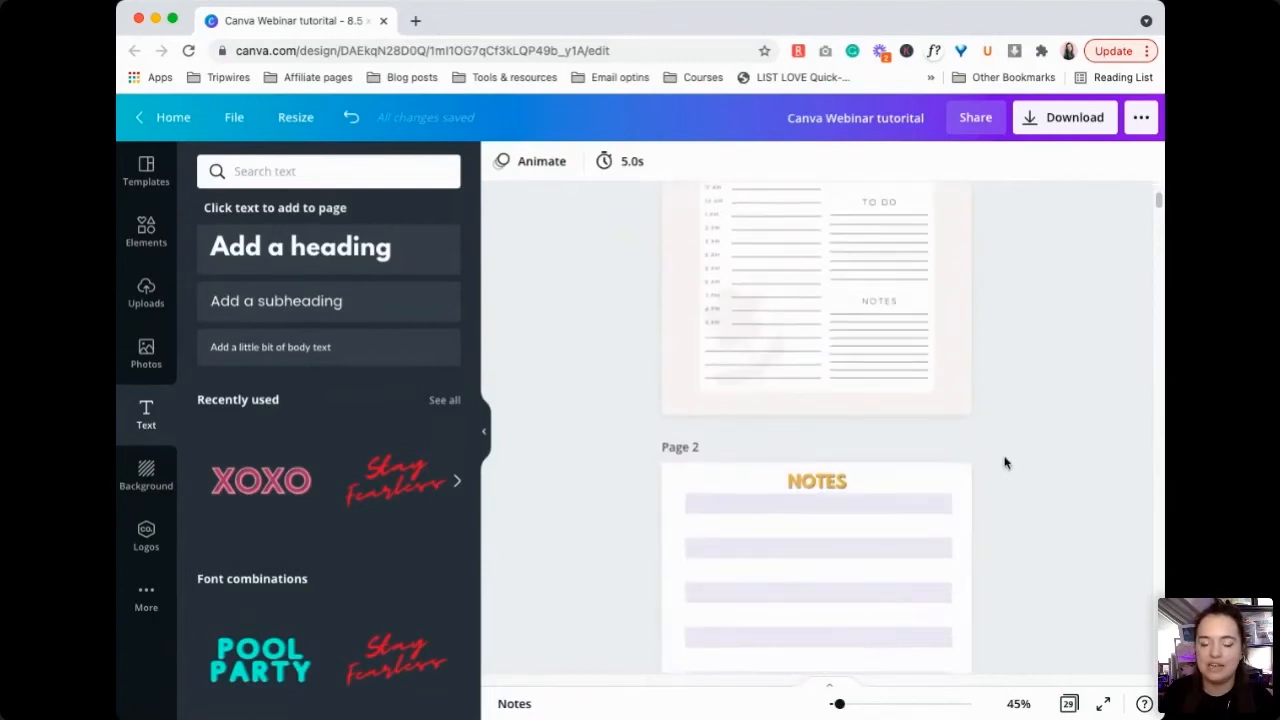
scroll(957, 457, down, 10)
scroll(920, 505, down, 12)
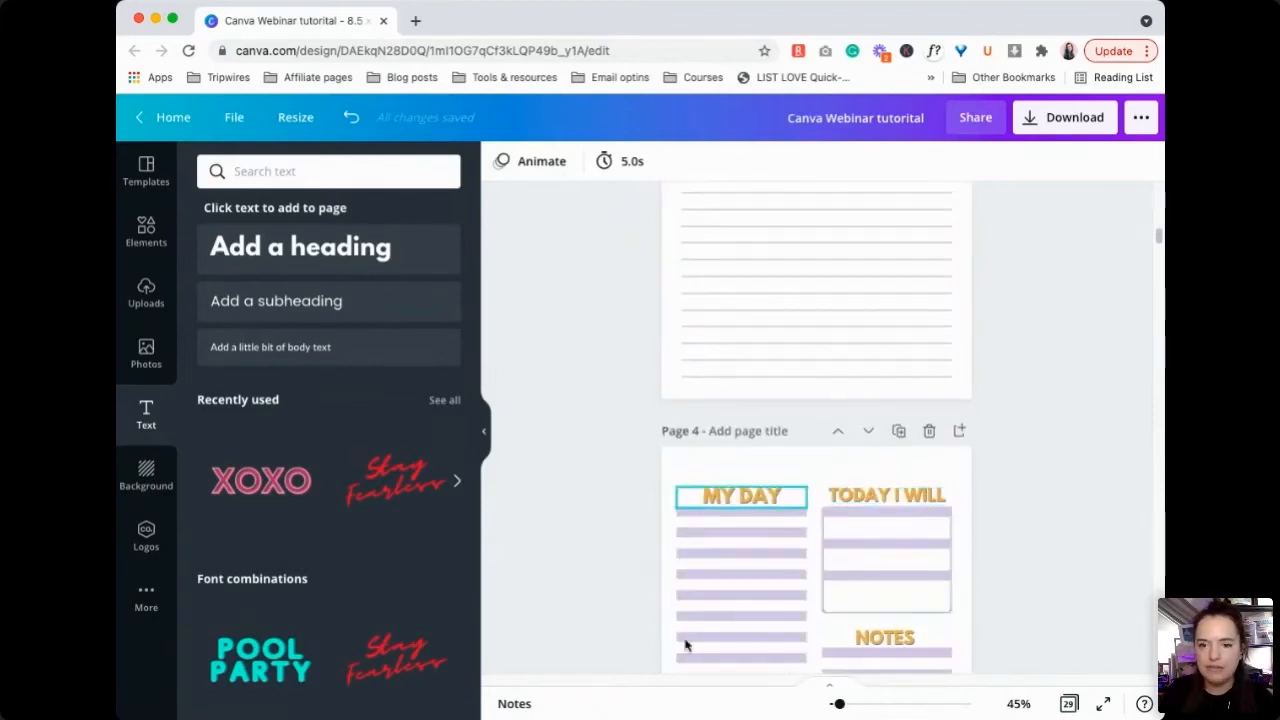
Step: Review planner pages 4 to 6, from the MY DAY page through the three-box page to the page of square box styles
scroll(1003, 503, down, 6)
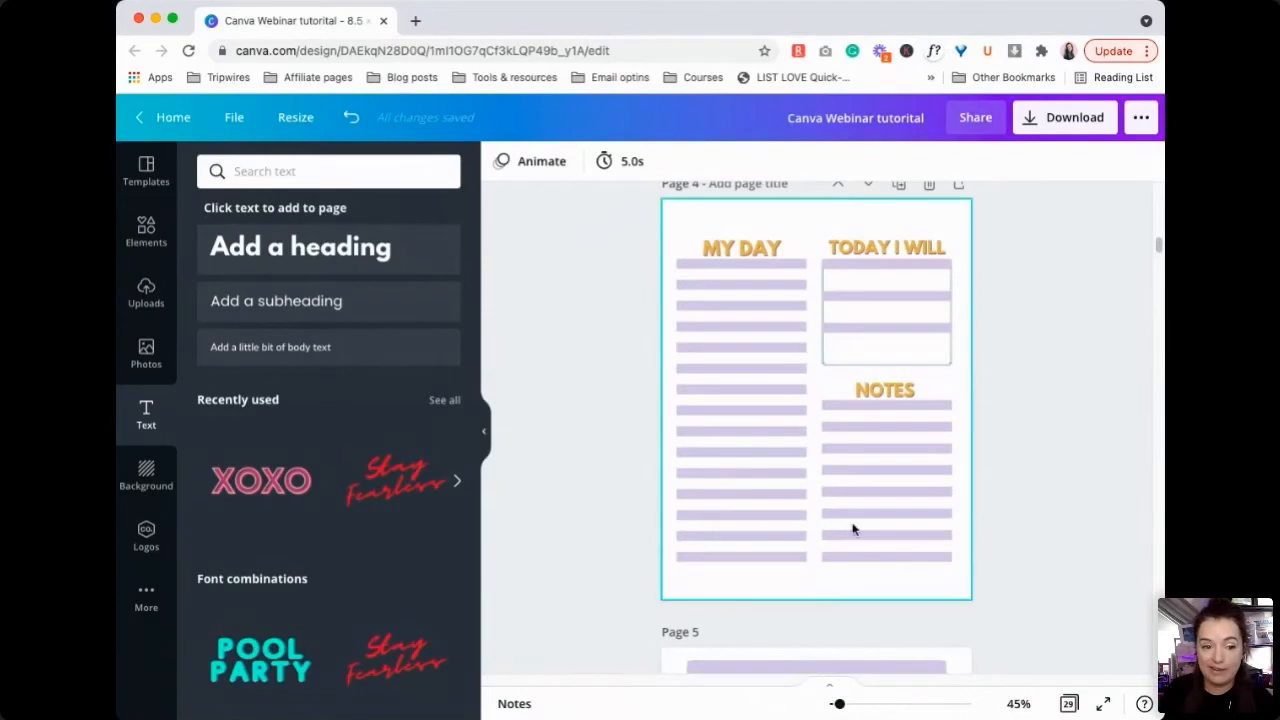
scroll(1008, 509, down, 6)
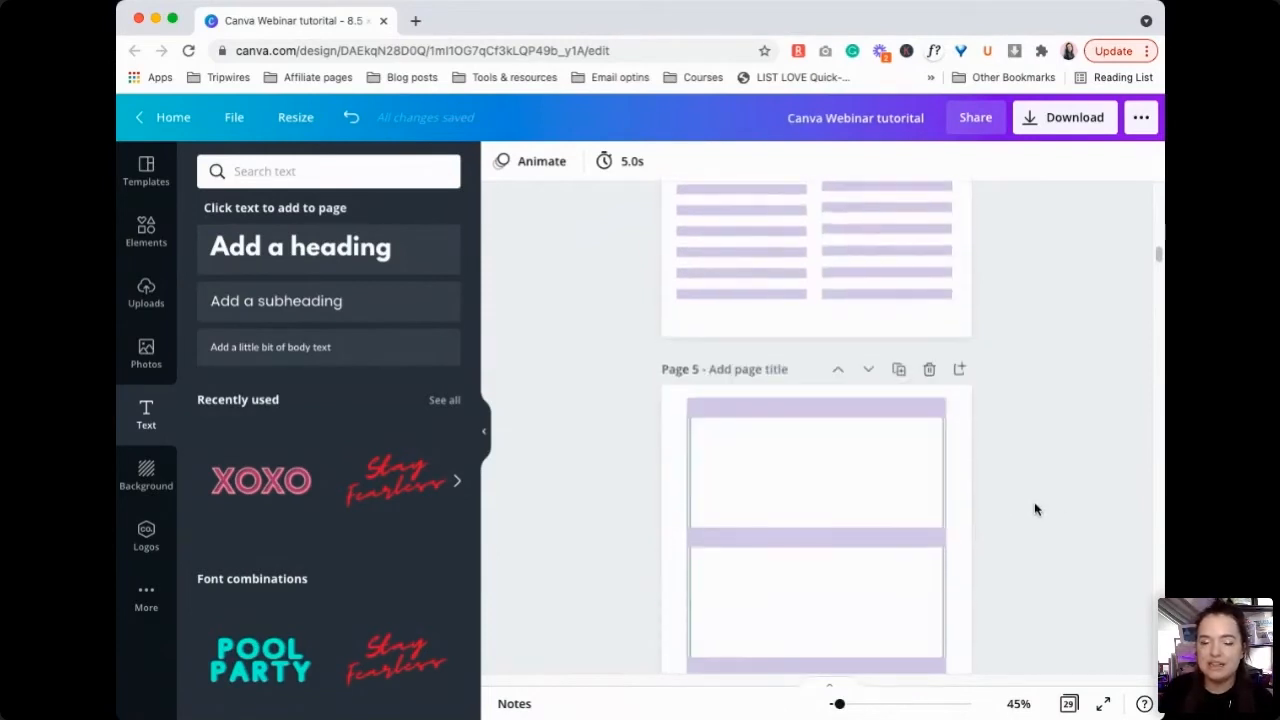
scroll(1035, 510, down, 2)
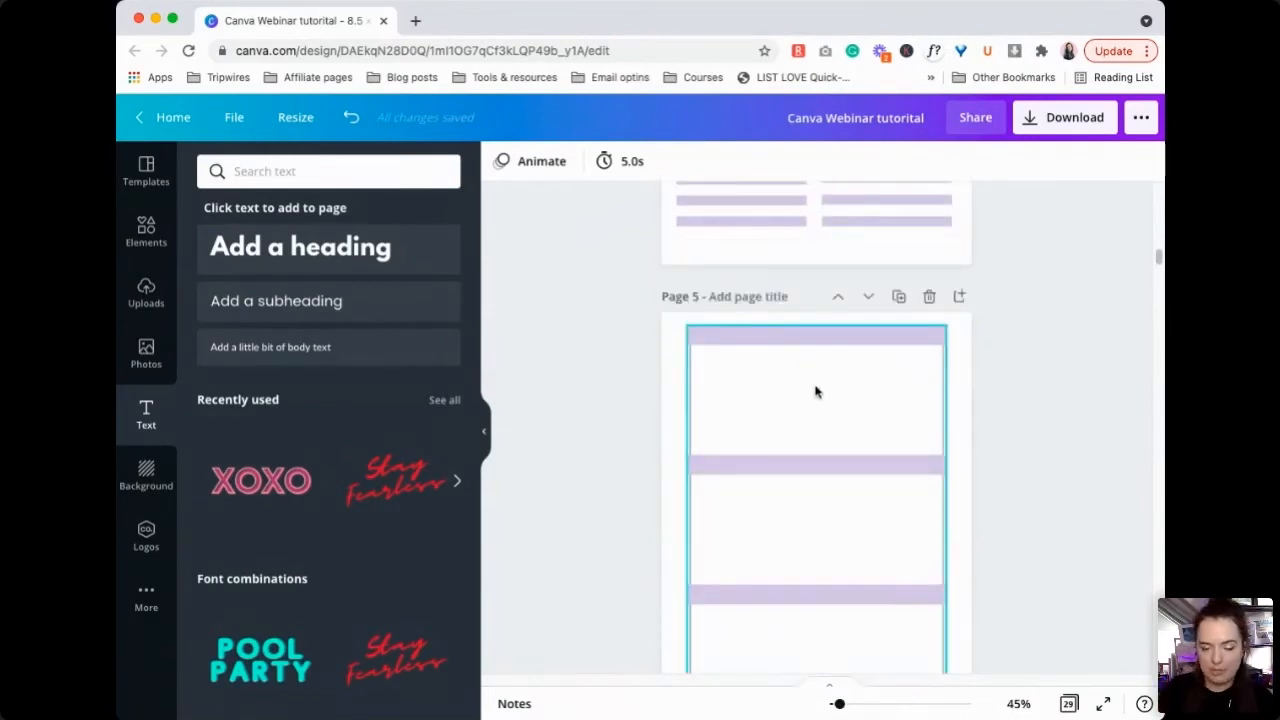
scroll(816, 392, down, 3)
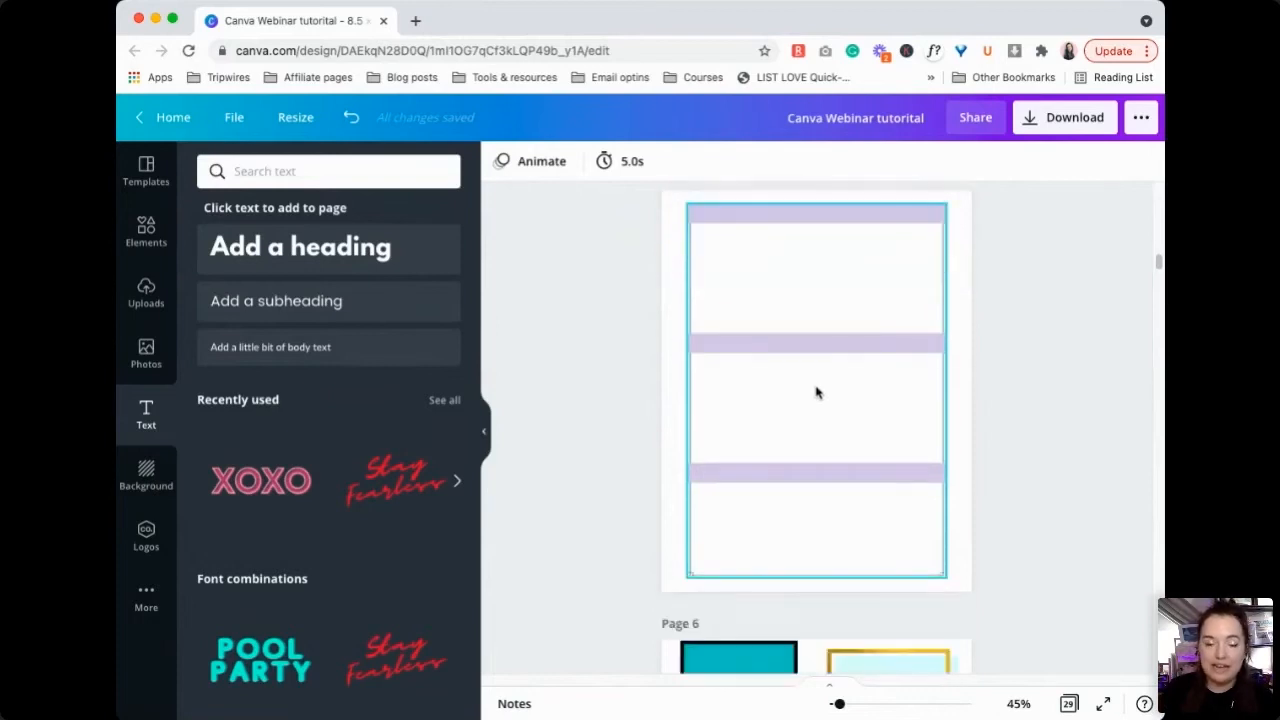
scroll(816, 392, up, 1)
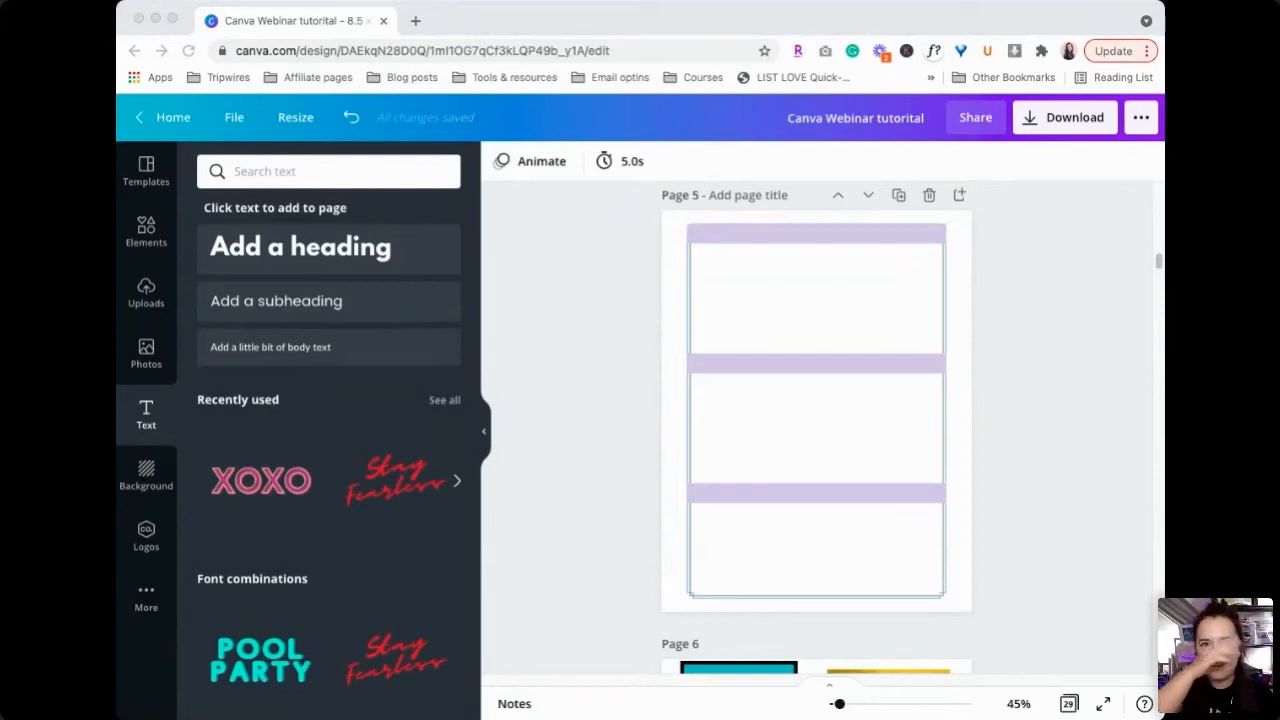
click(1043, 454)
scroll(1043, 454, down, 4)
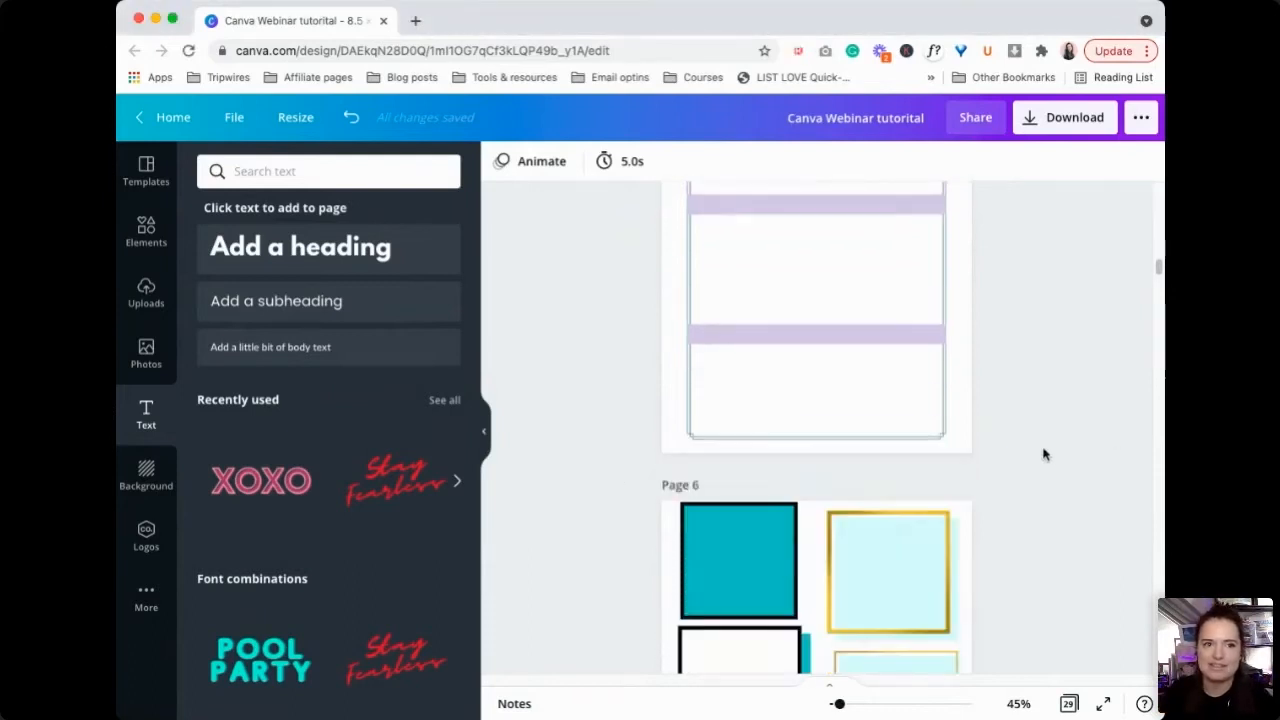
scroll(1043, 454, down, 1)
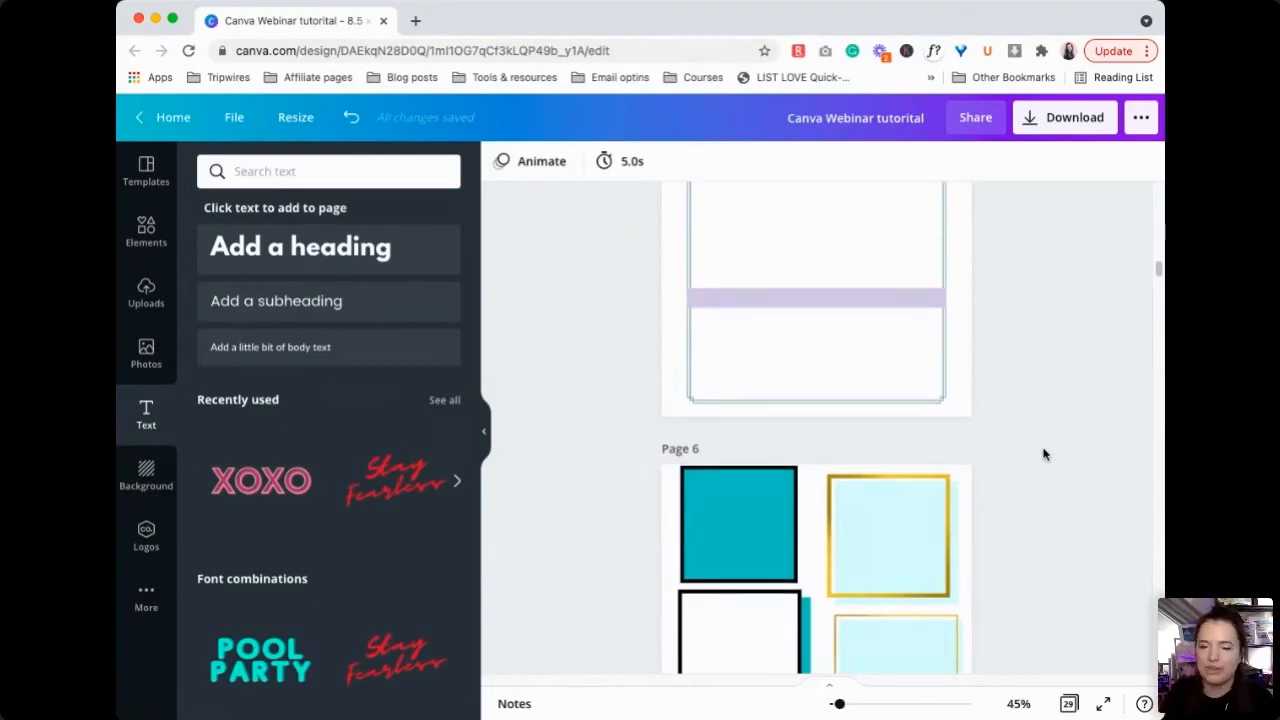
scroll(1031, 451, down, 1)
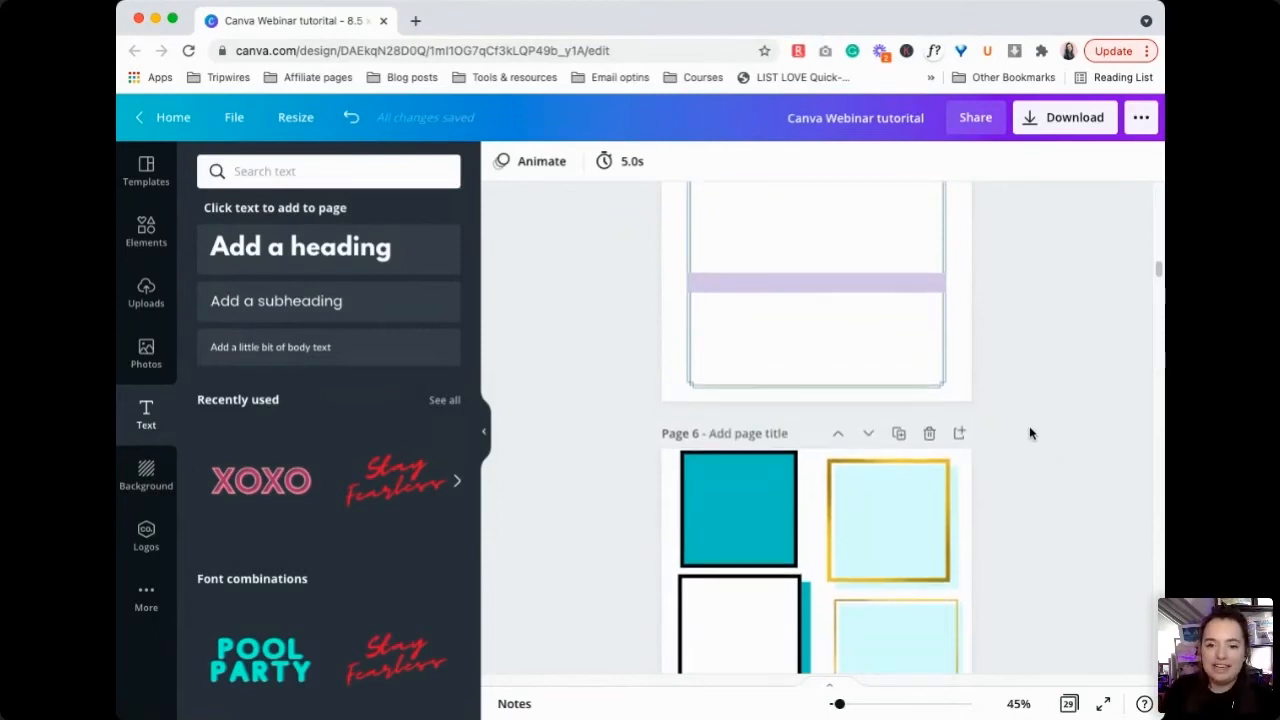
scroll(1031, 433, down, 2)
scroll(966, 466, down, 3)
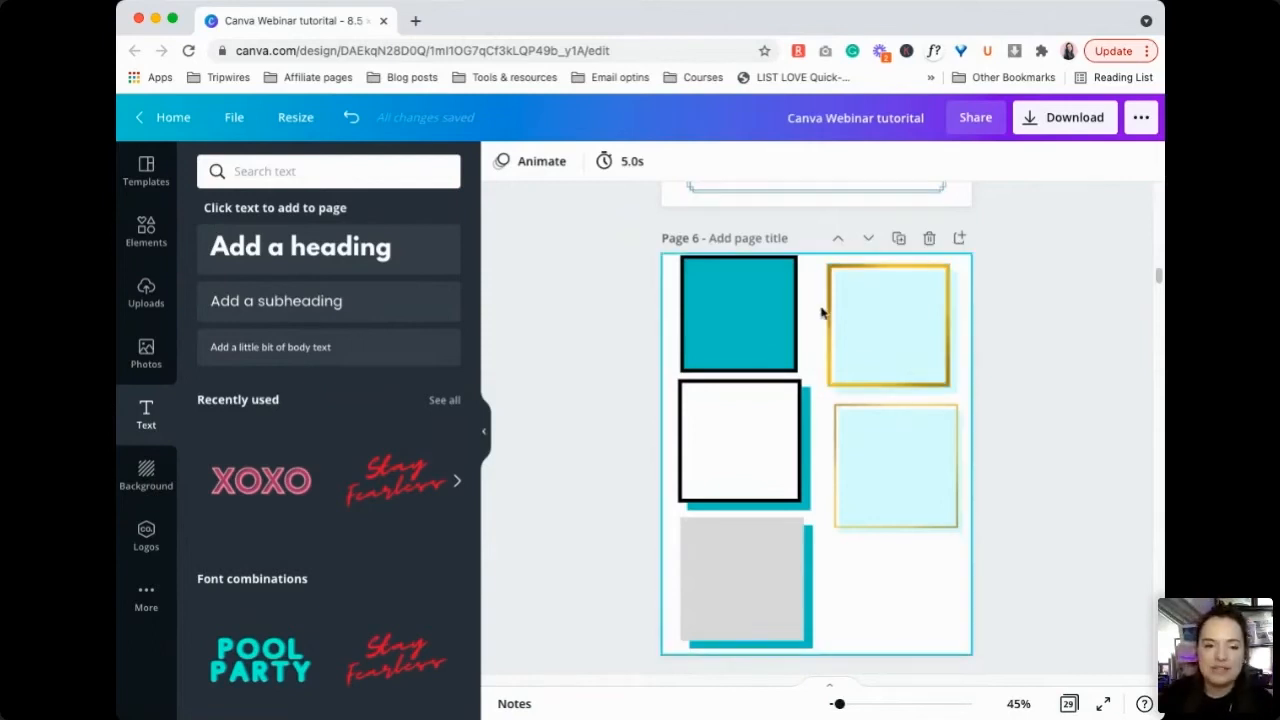
Step: Duplicate page 6 with the square box styles, and delete all elements from the original to leave it blank
click(899, 239)
scroll(1003, 394, up, 3)
click(937, 494)
key(super+a)
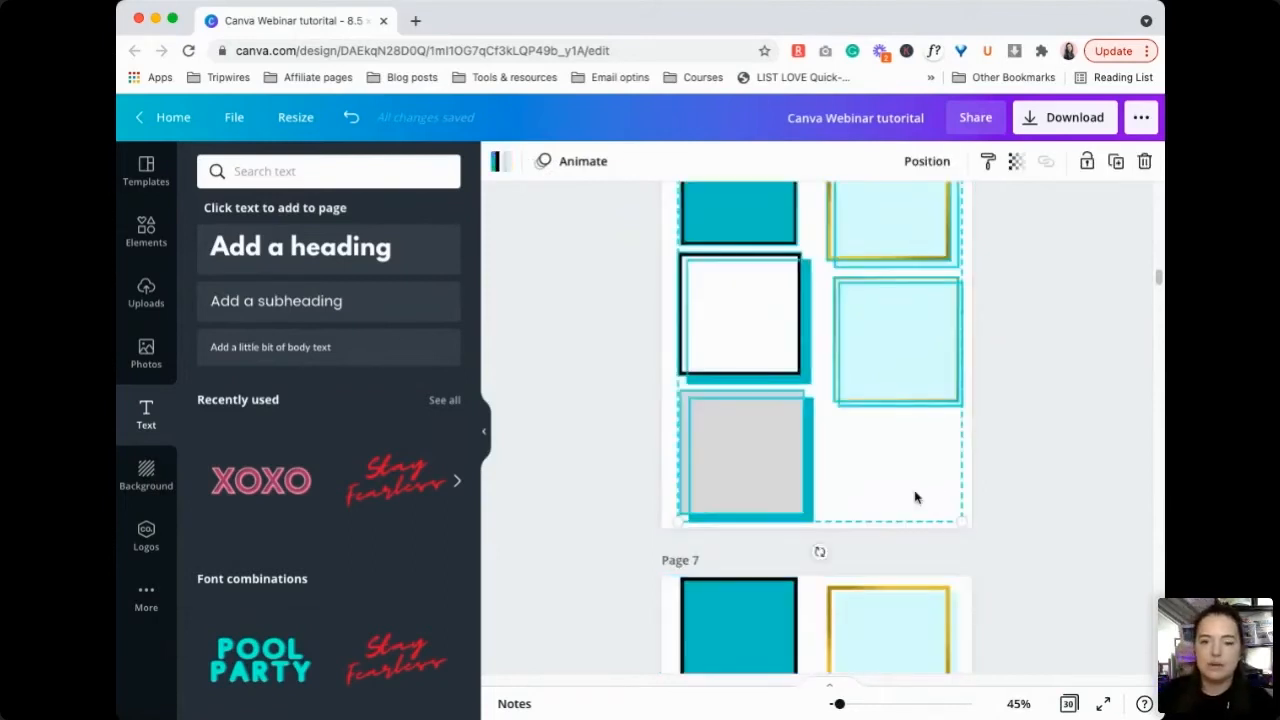
key(Delete)
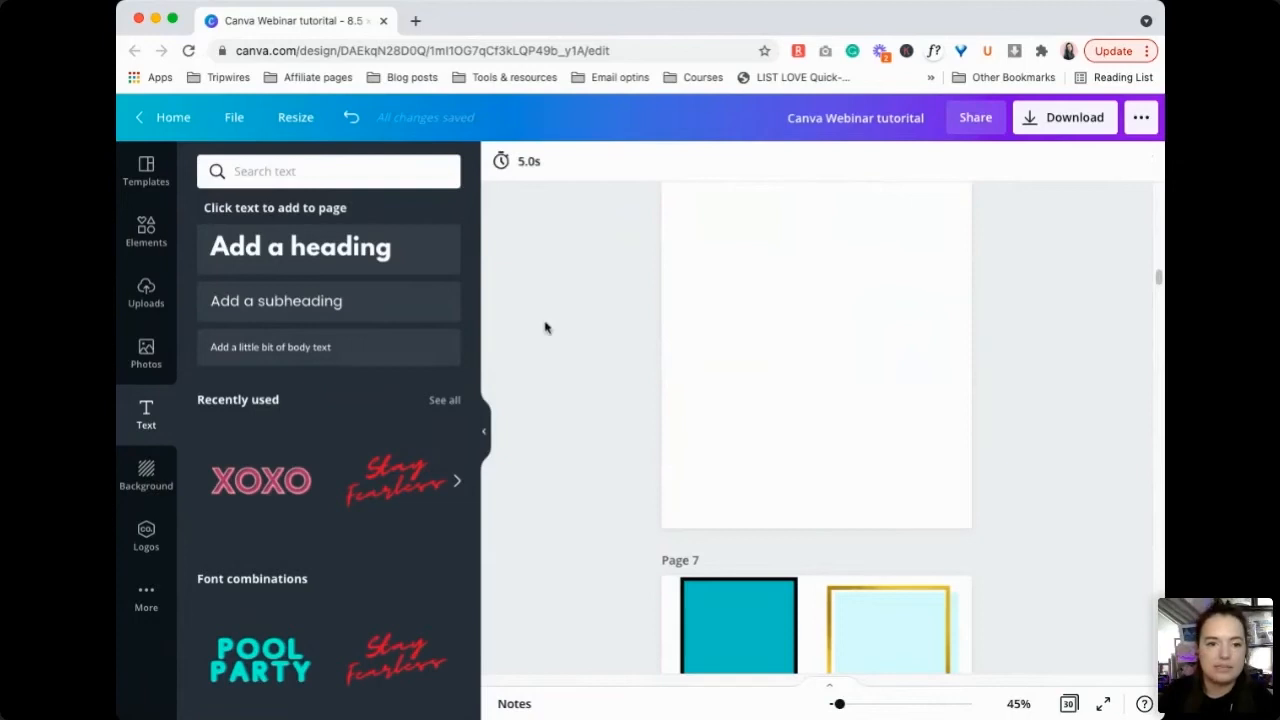
Step: Add a solid teal square from the Lines & Shapes elements to the blank page 6
click(146, 230)
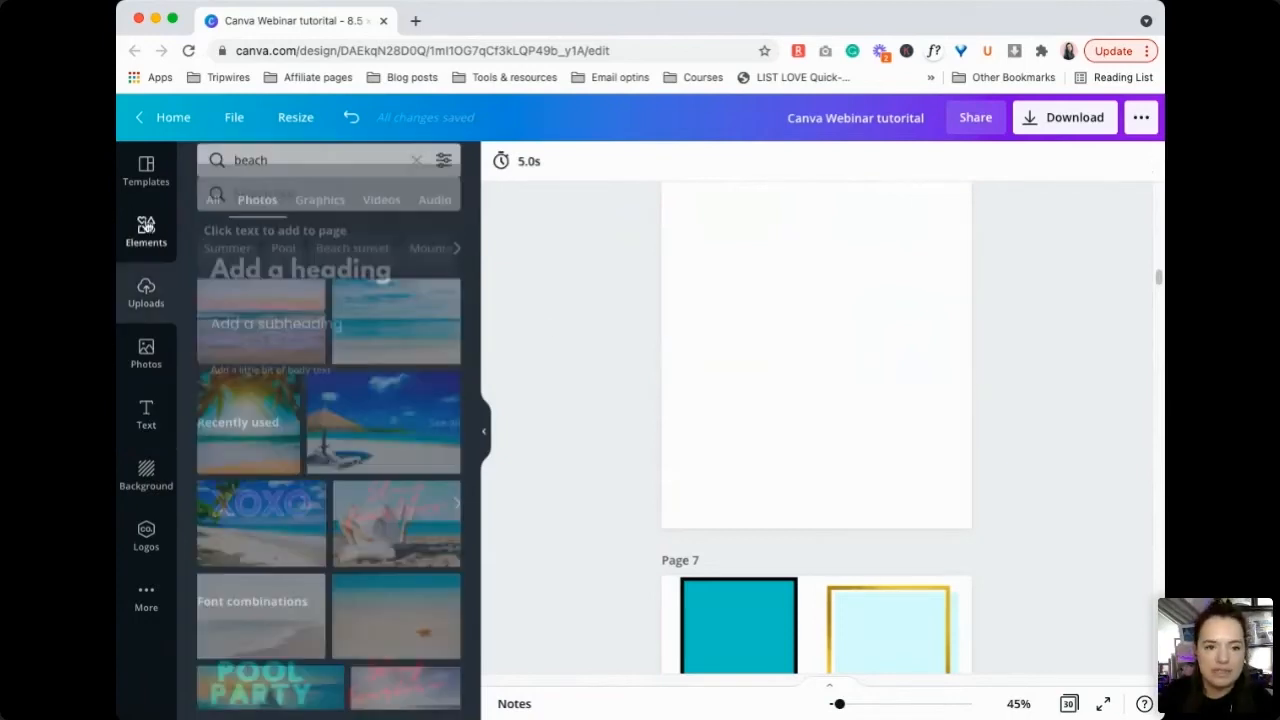
click(413, 176)
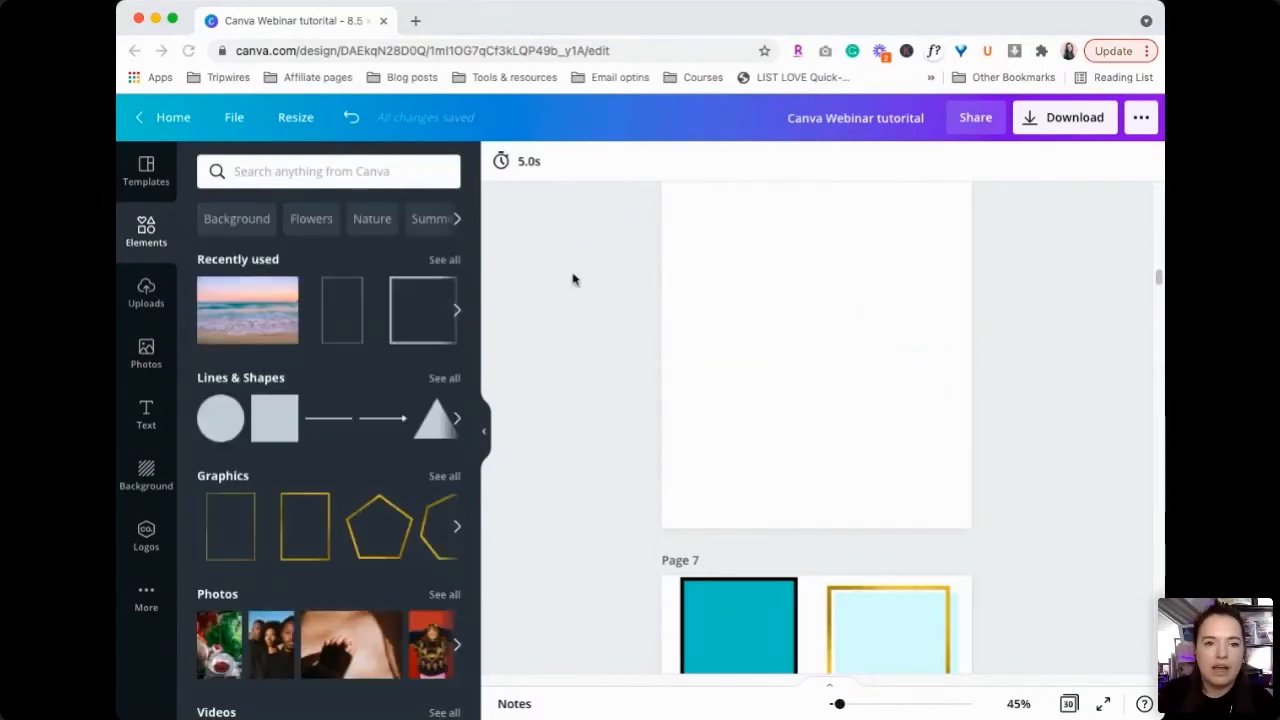
click(514, 314)
click(525, 322)
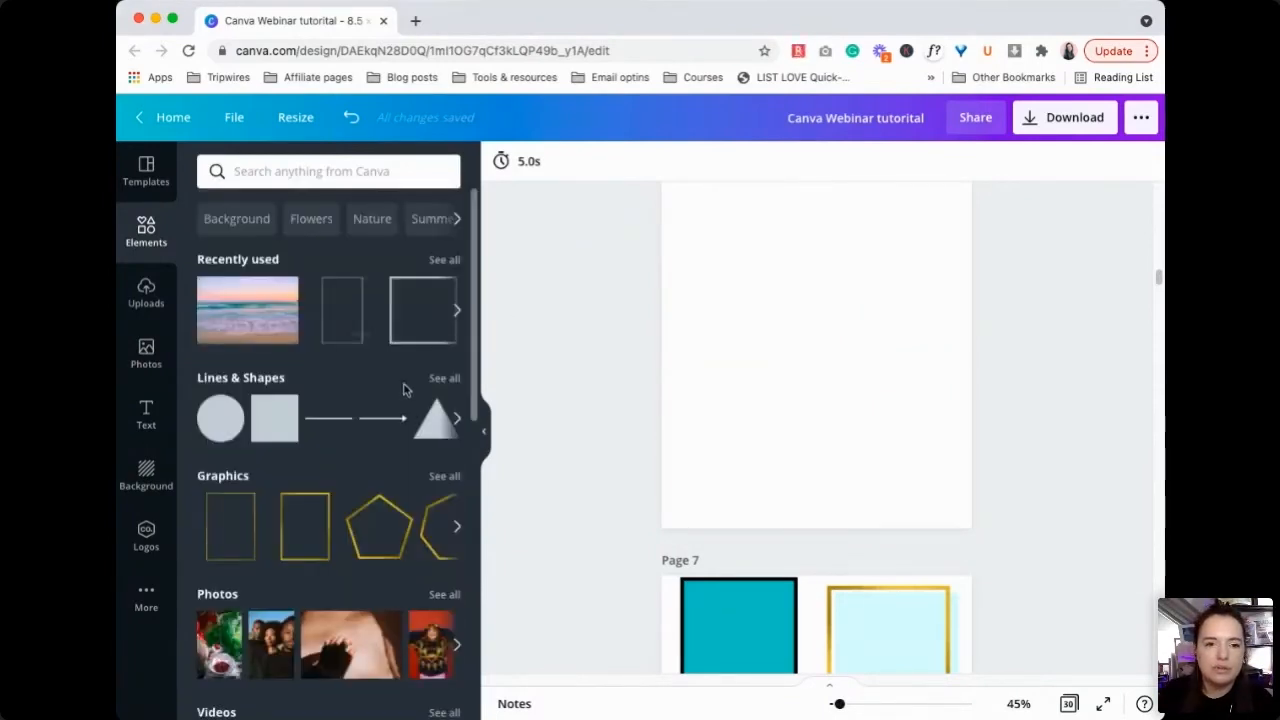
click(443, 380)
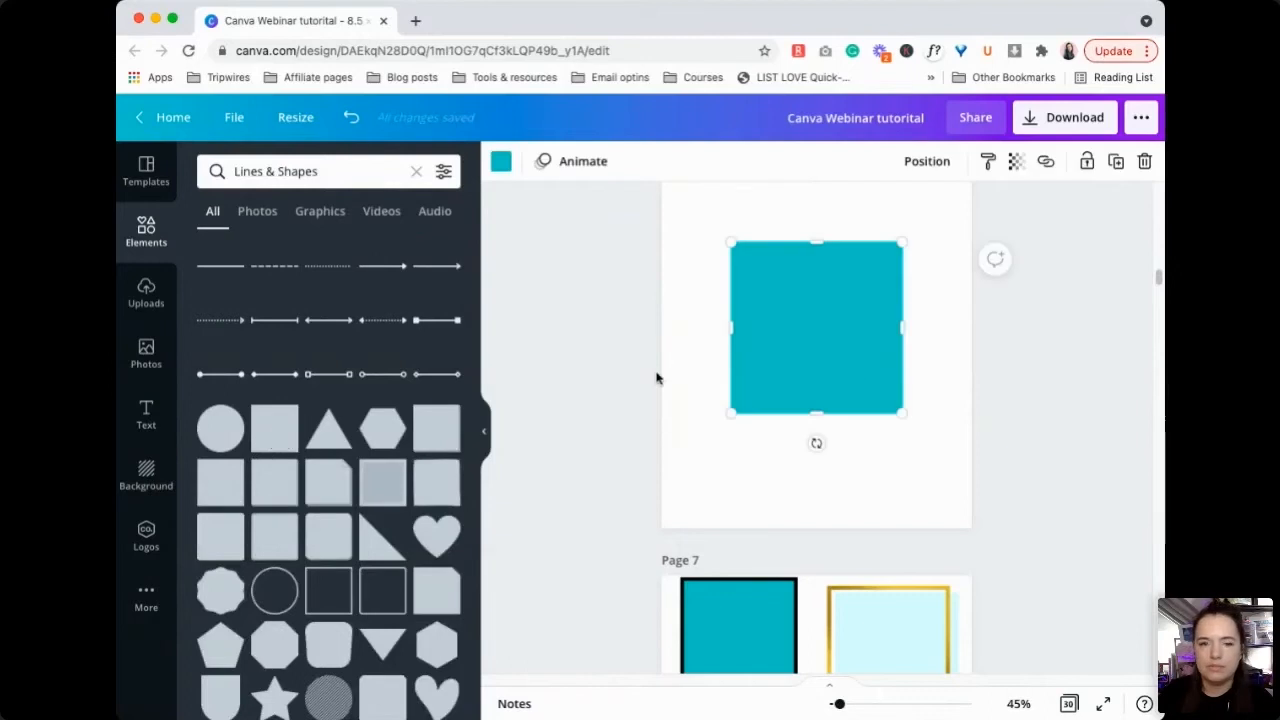
Step: Add a square outline over the teal square and colour it dark navy blue
scroll(352, 582, down, 1)
scroll(352, 582, down, 1)
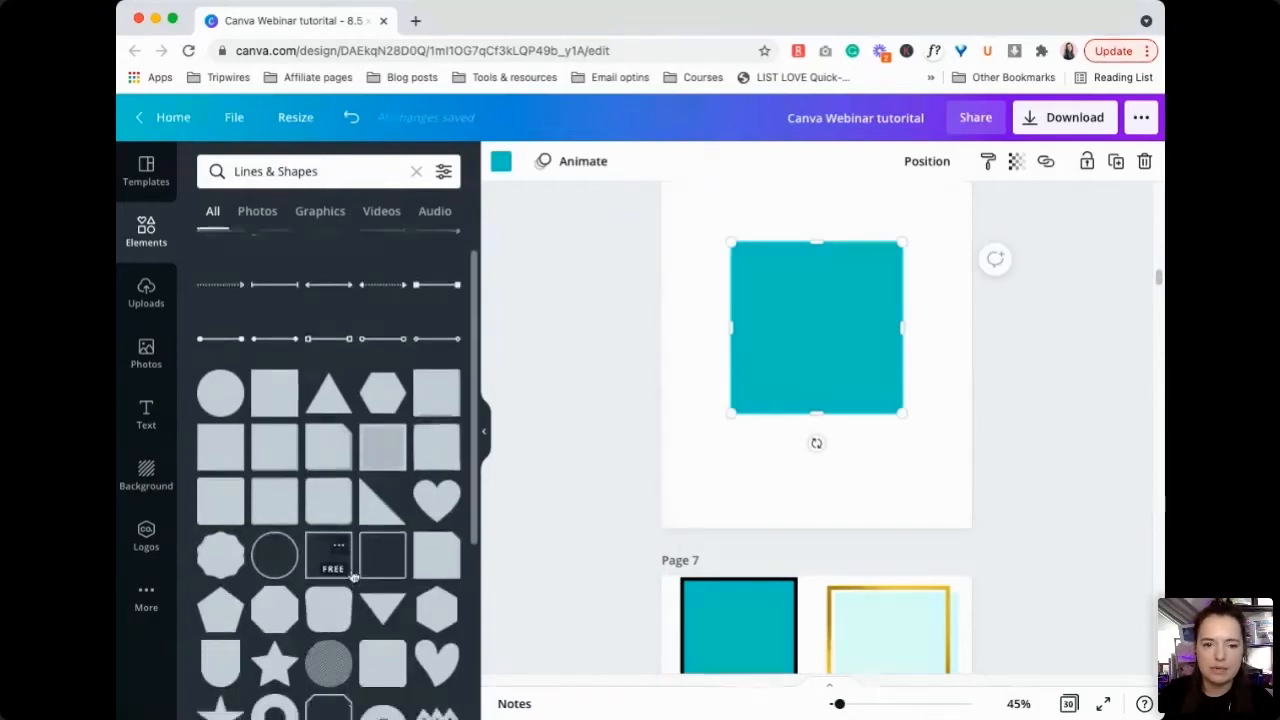
click(322, 556)
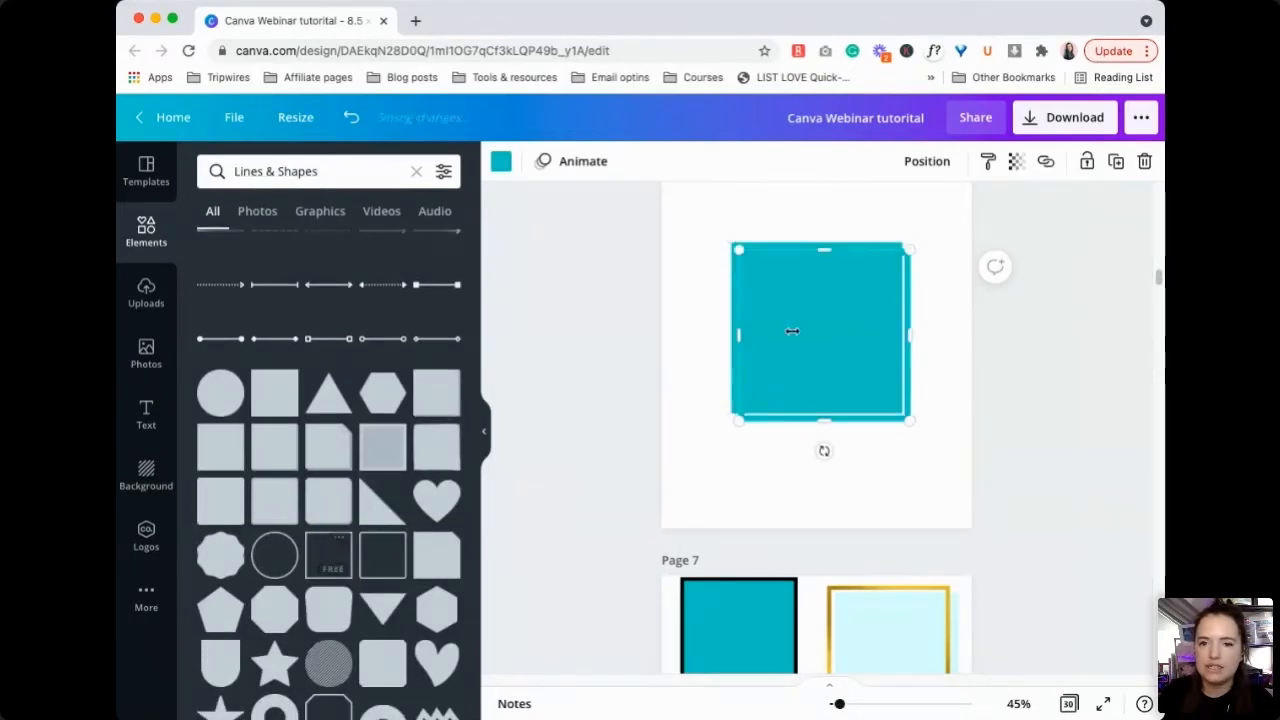
click(497, 163)
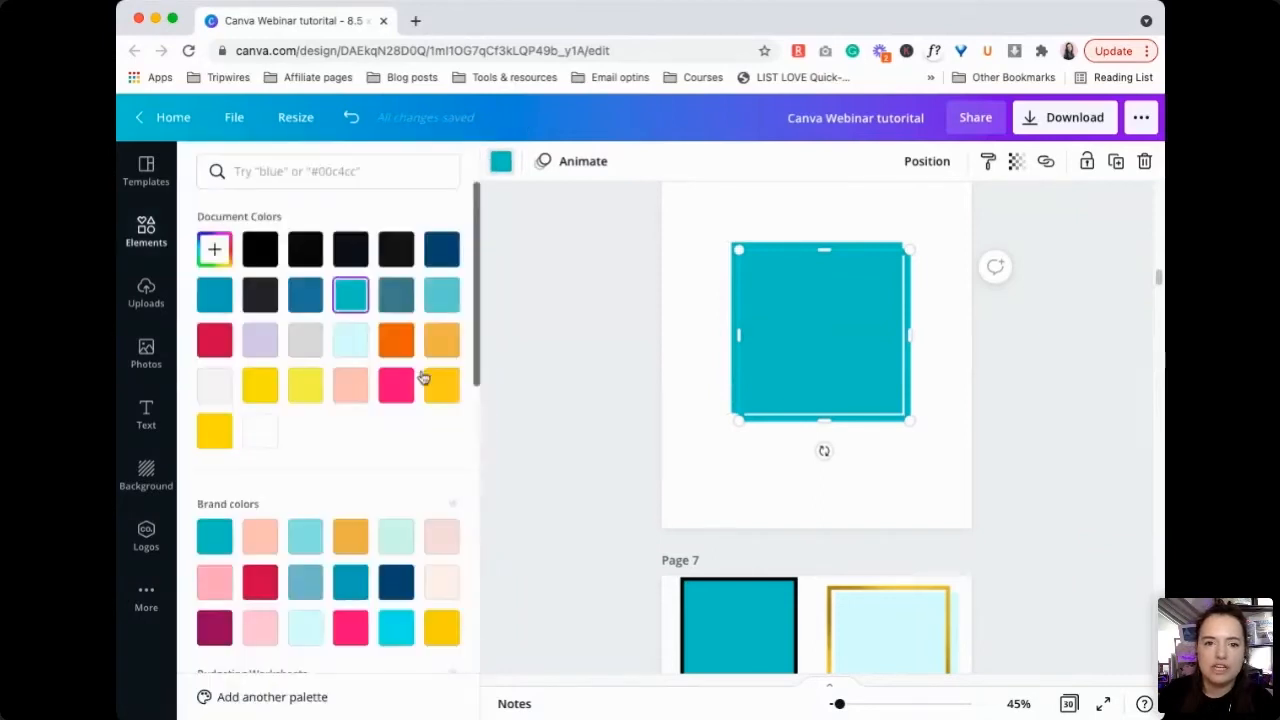
click(441, 250)
click(868, 297)
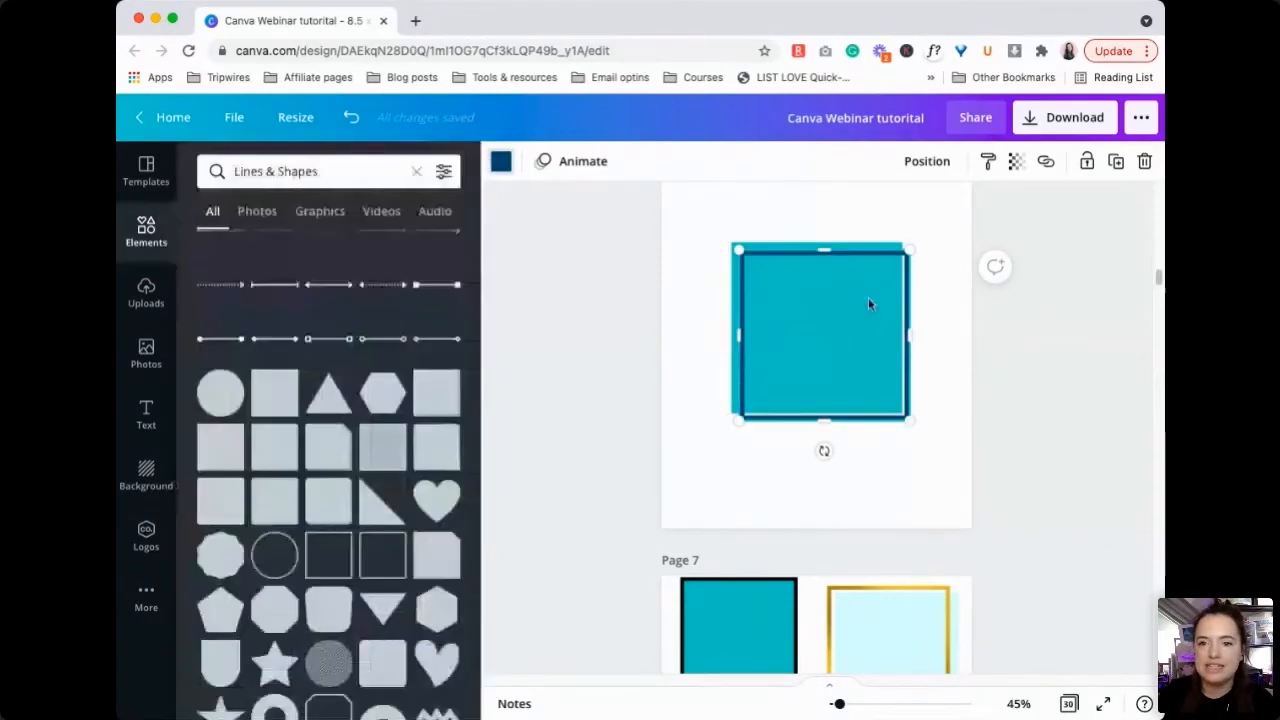
Step: Align the navy outline with the teal square's edges, and shift it slightly up and left for an offset effect
drag(856, 296, 851, 292)
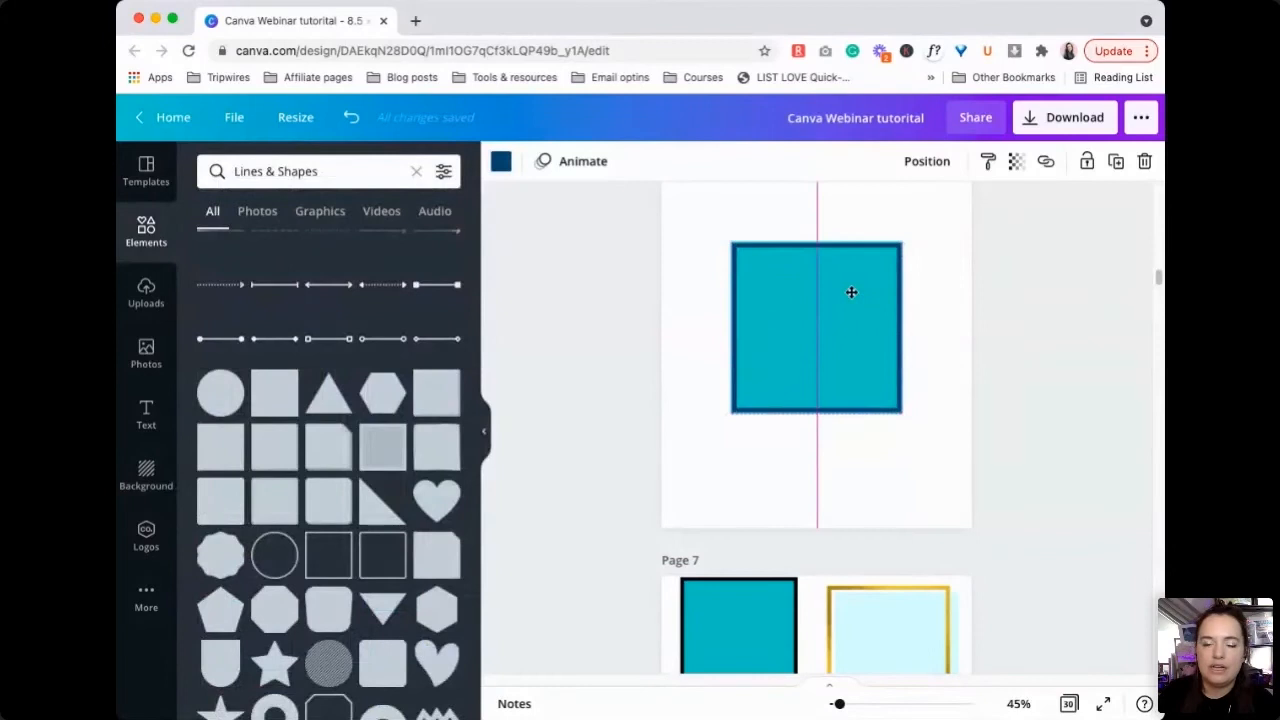
click(938, 337)
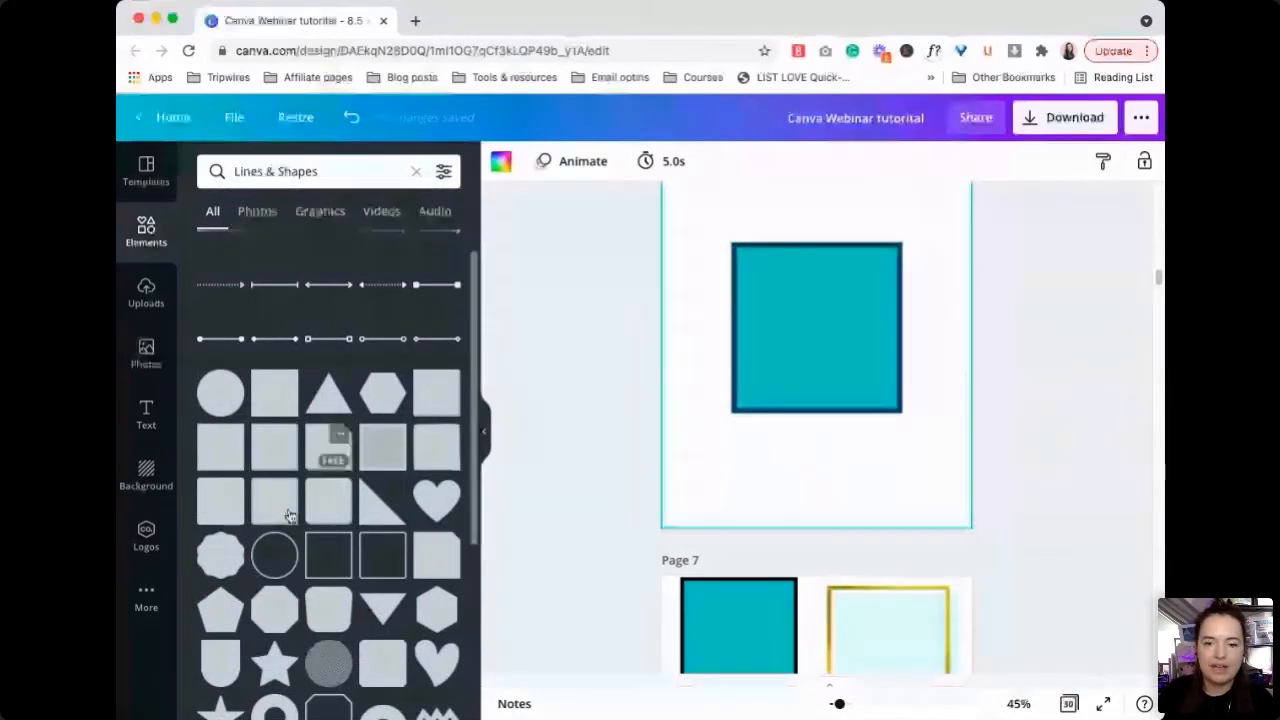
scroll(288, 515, down, 2)
drag(792, 338, 780, 329)
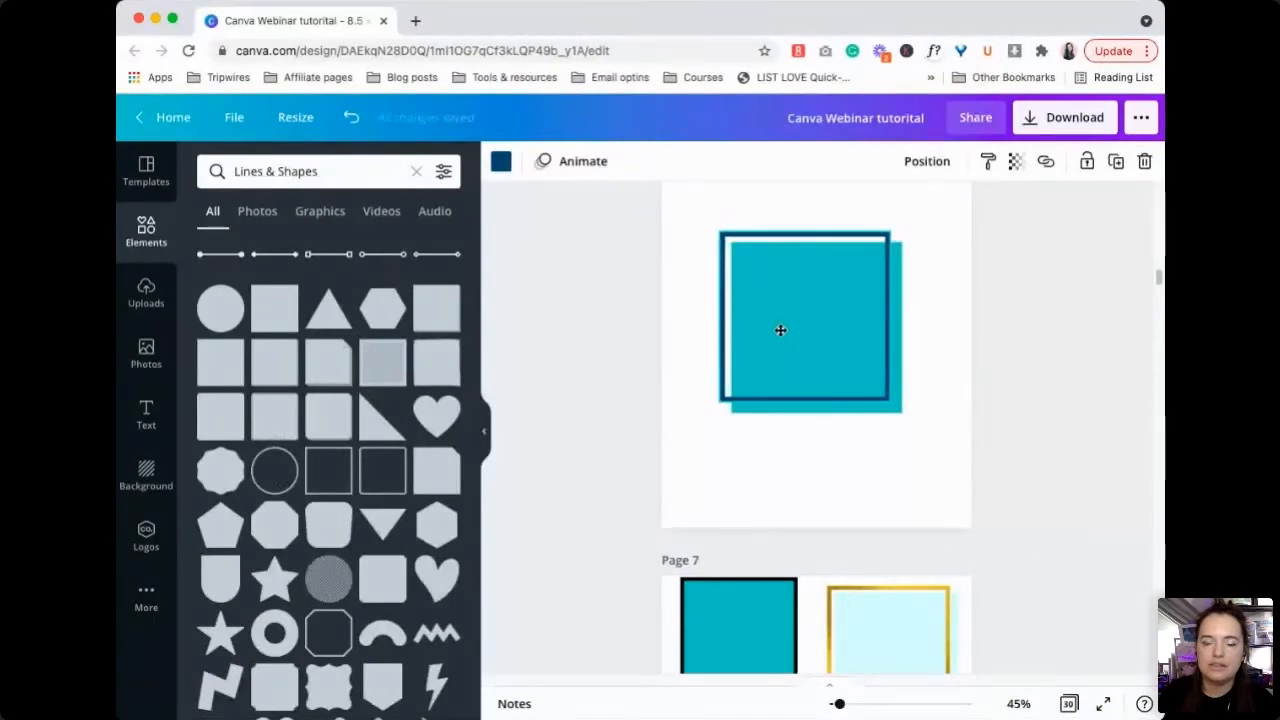
click(974, 368)
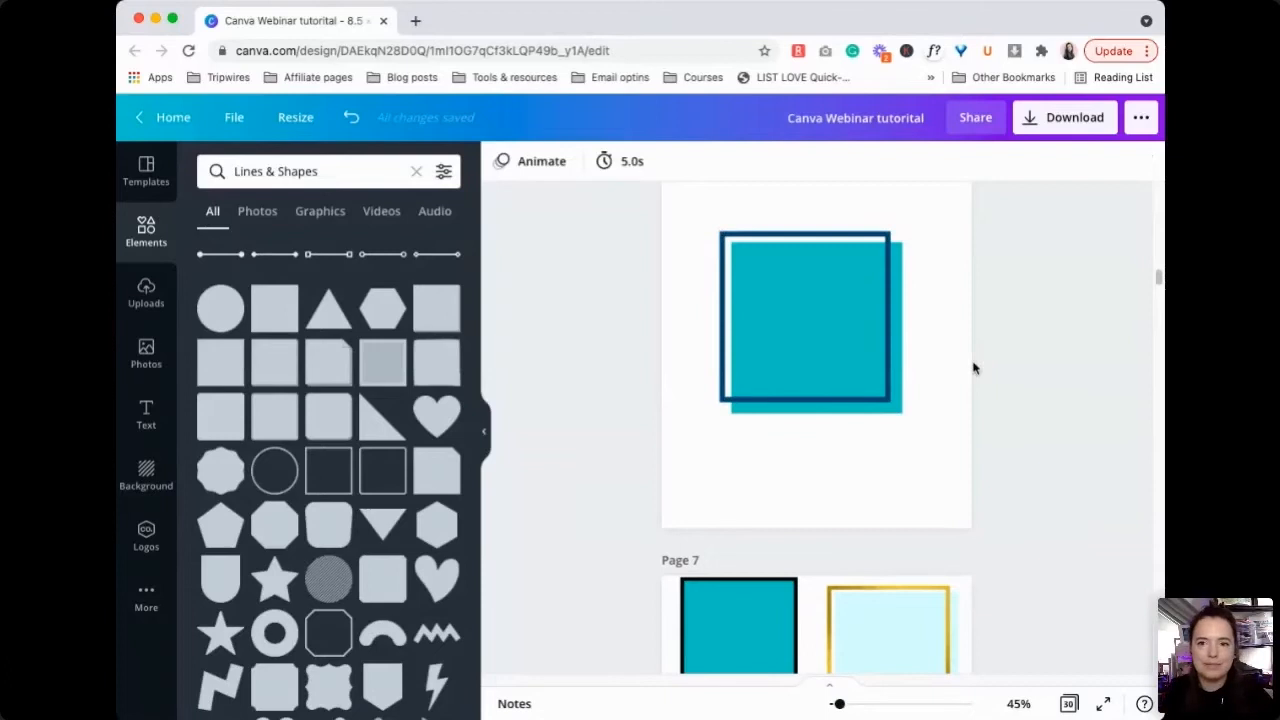
click(926, 374)
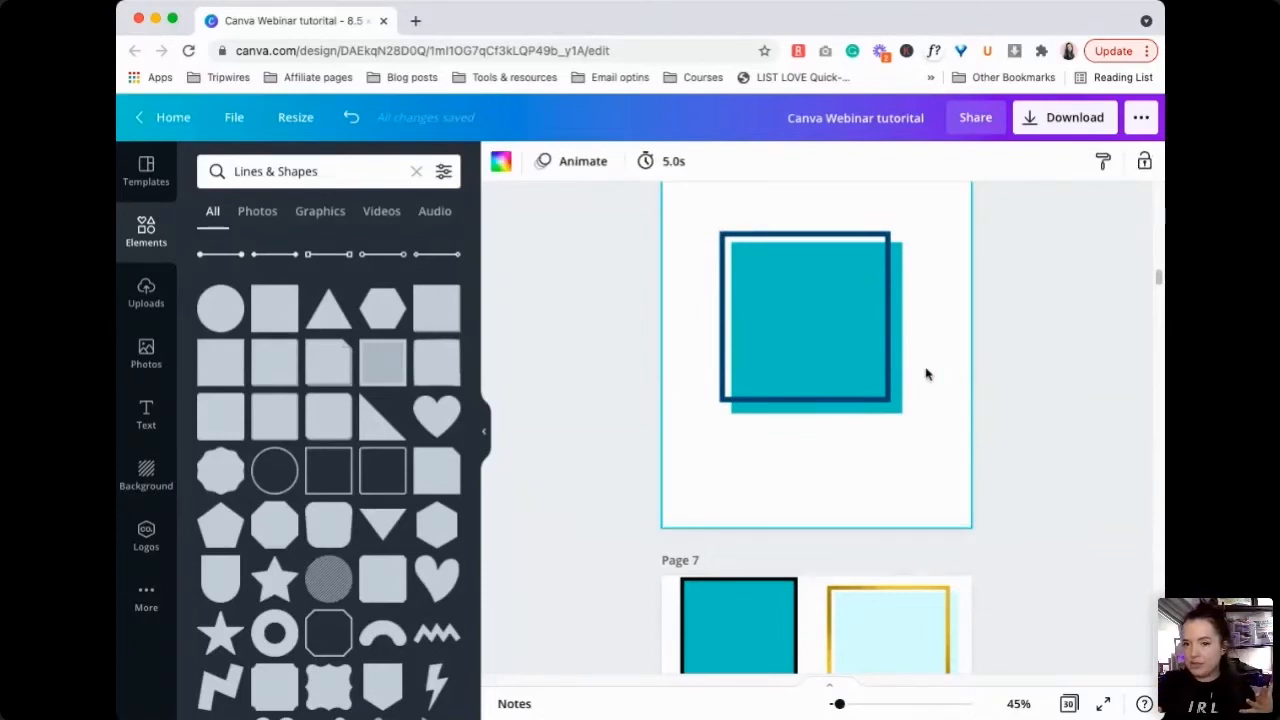
Step: Try moving the navy outline on its own towards the page's upper left corner, and undo the move
drag(950, 334, 782, 291)
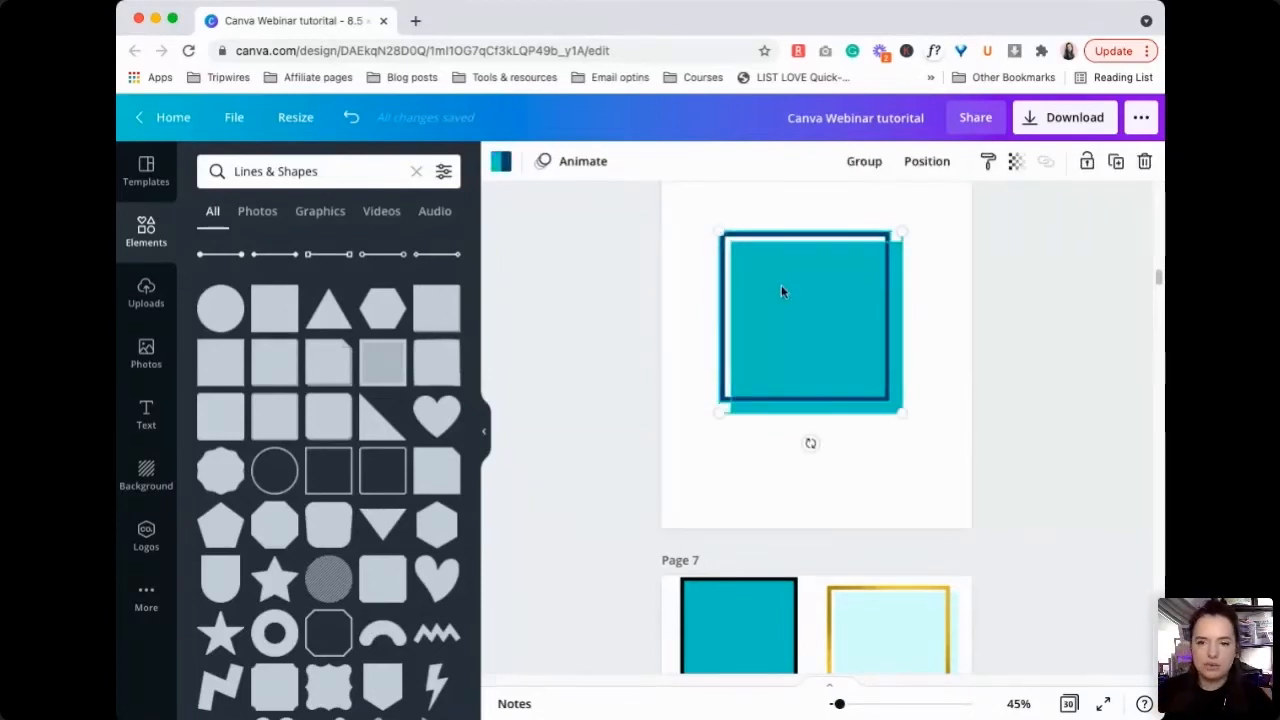
click(947, 338)
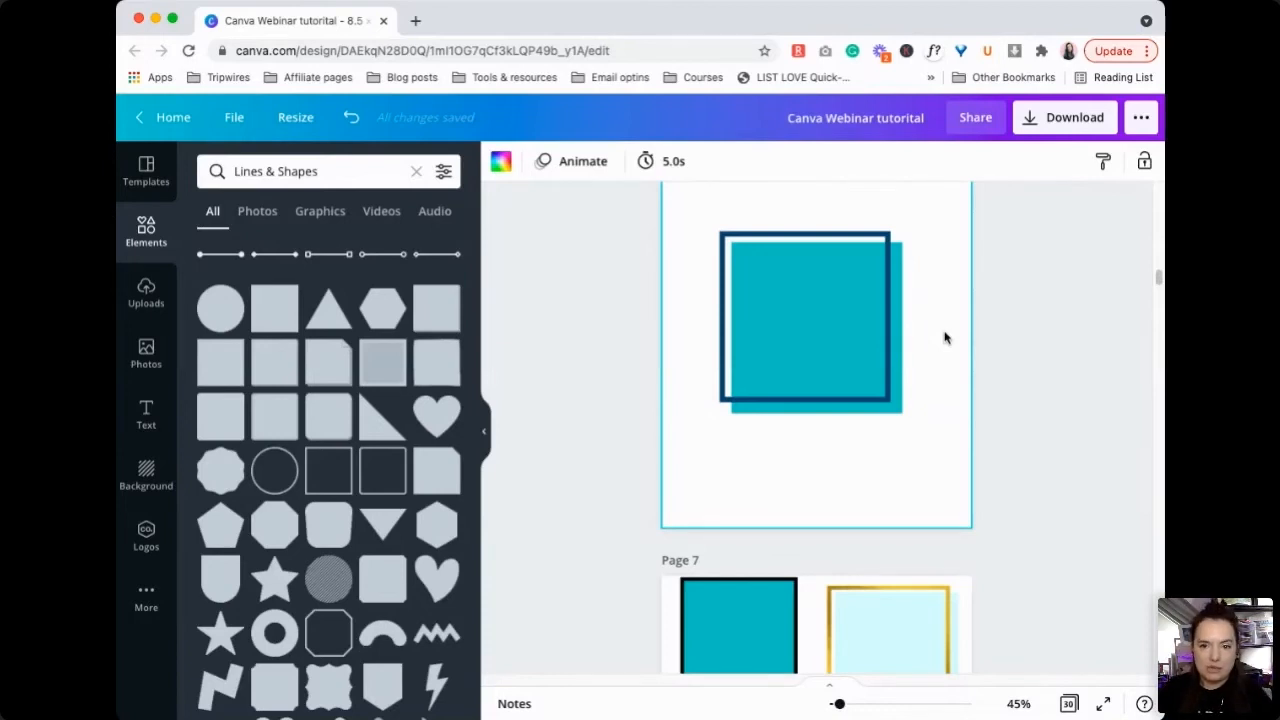
drag(836, 302, 774, 266)
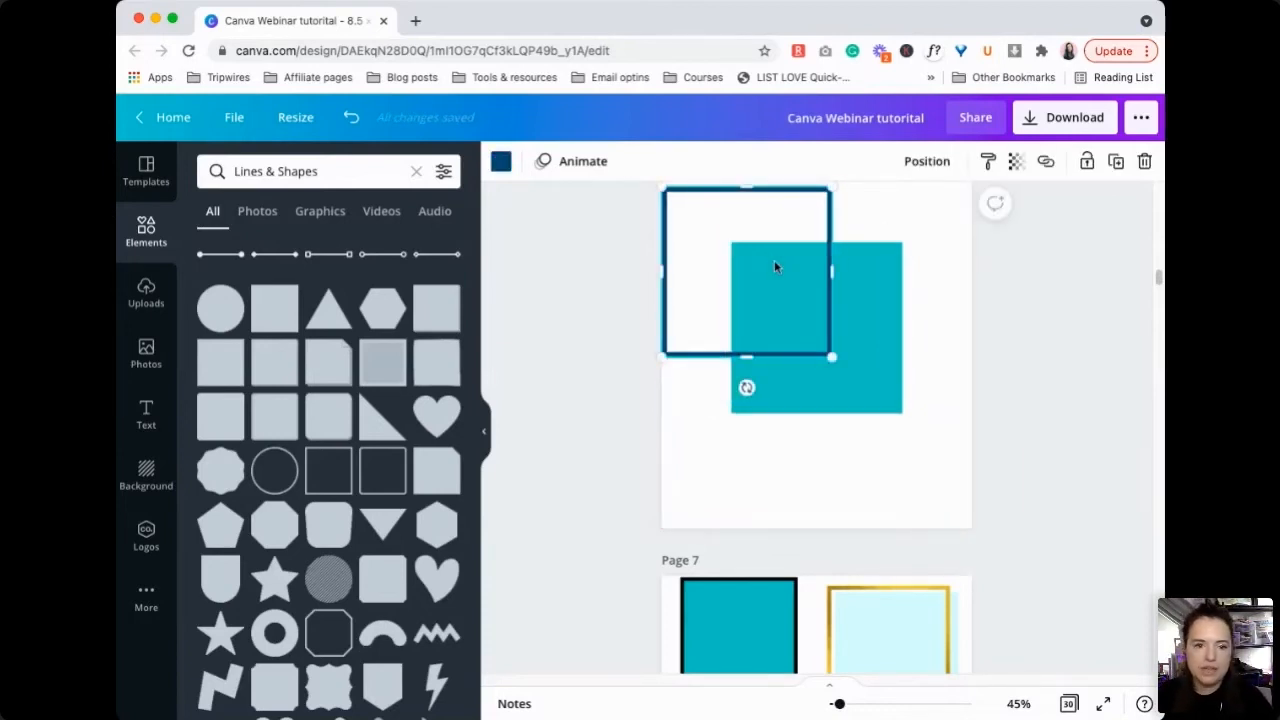
key(super+z)
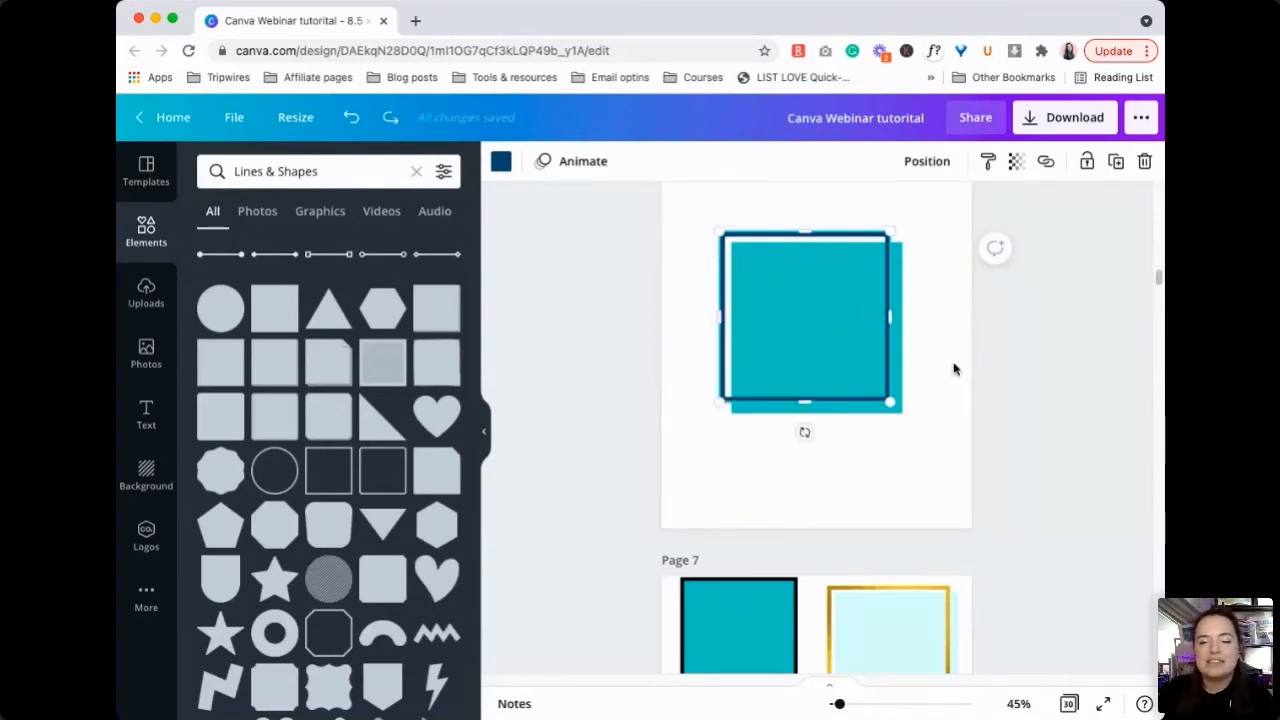
click(952, 366)
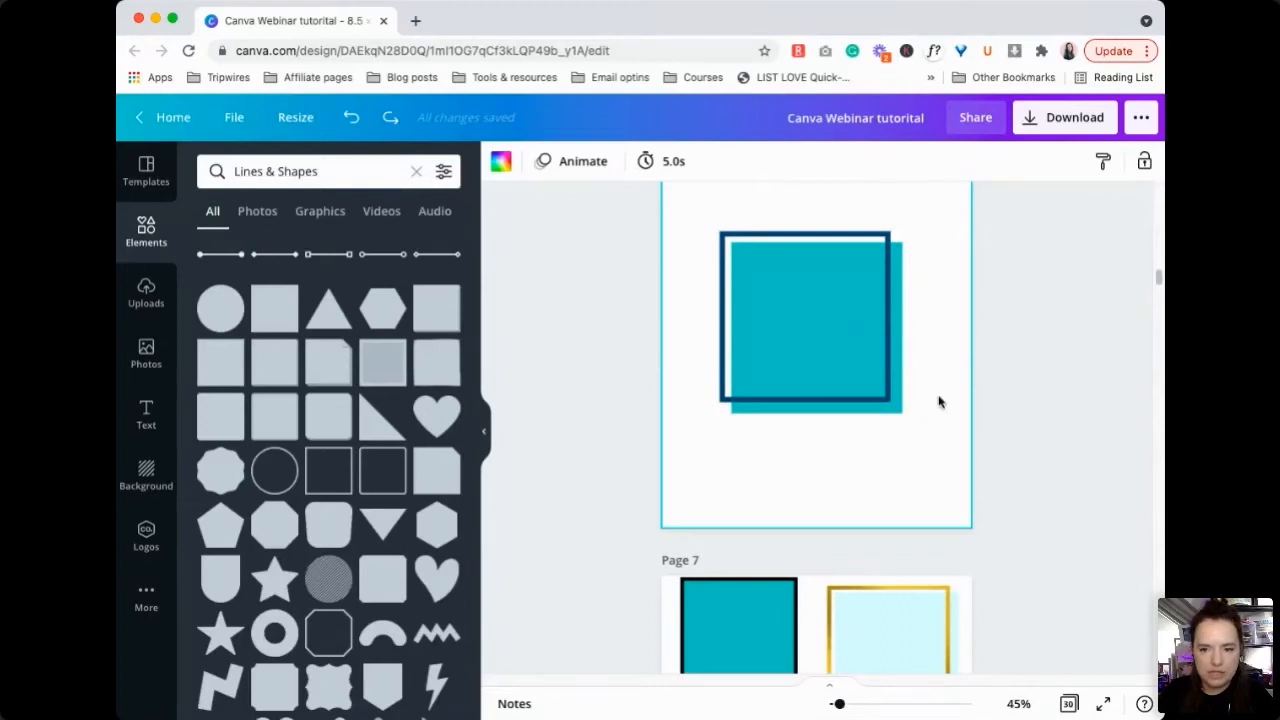
Step: Group the navy outline and the teal square into one object, and deselect it
drag(928, 304, 741, 303)
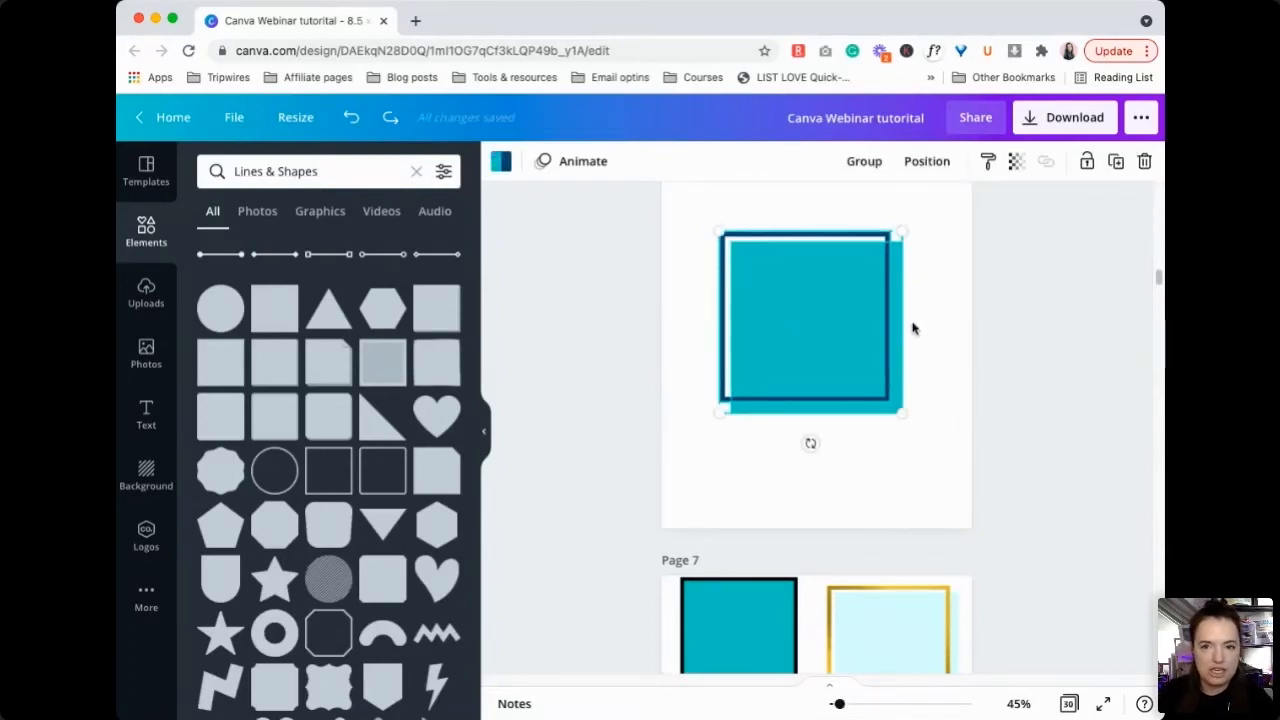
click(864, 162)
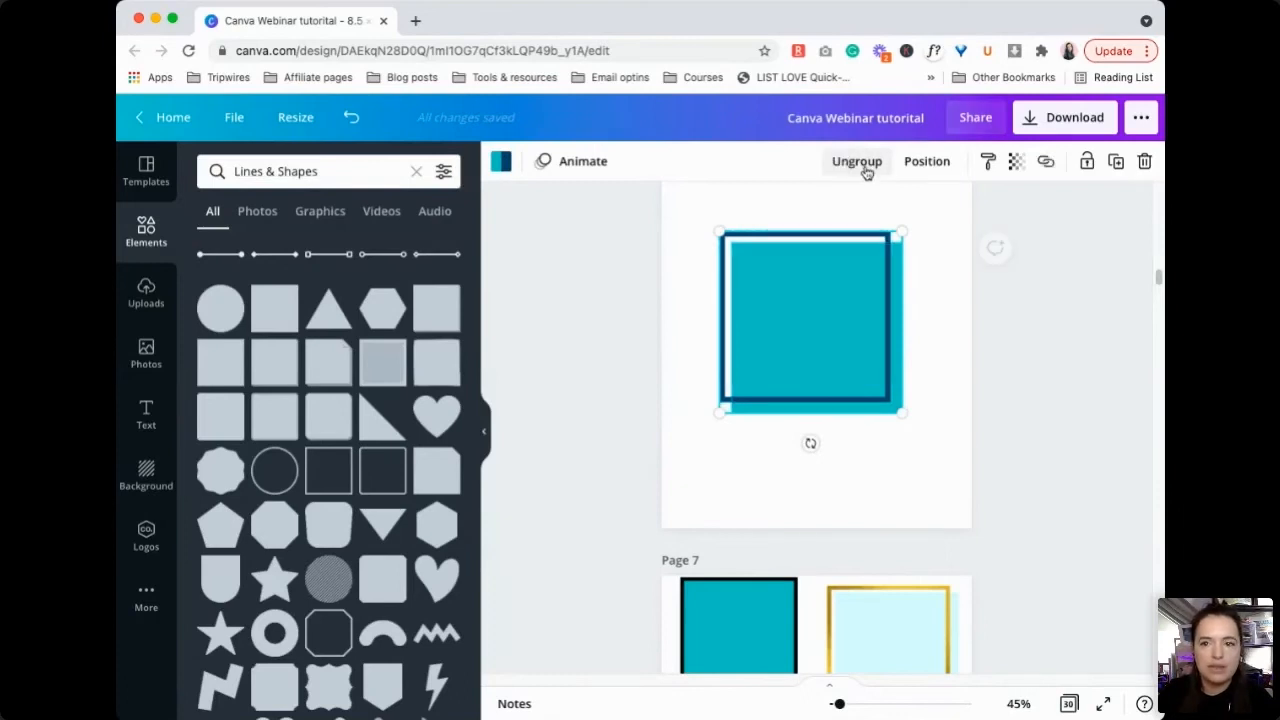
click(951, 298)
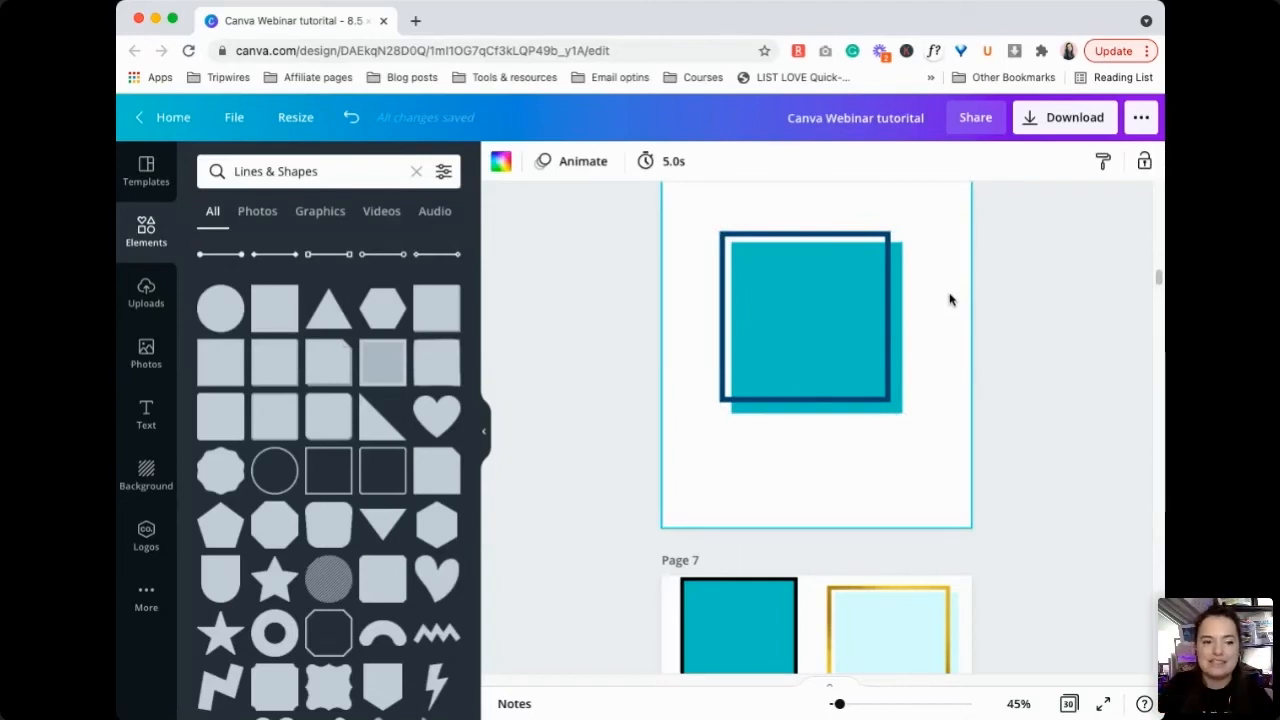
Step: Move the grouped outline and square around page 6 as one unit, placing it against the left margin
click(871, 320)
drag(874, 366, 880, 419)
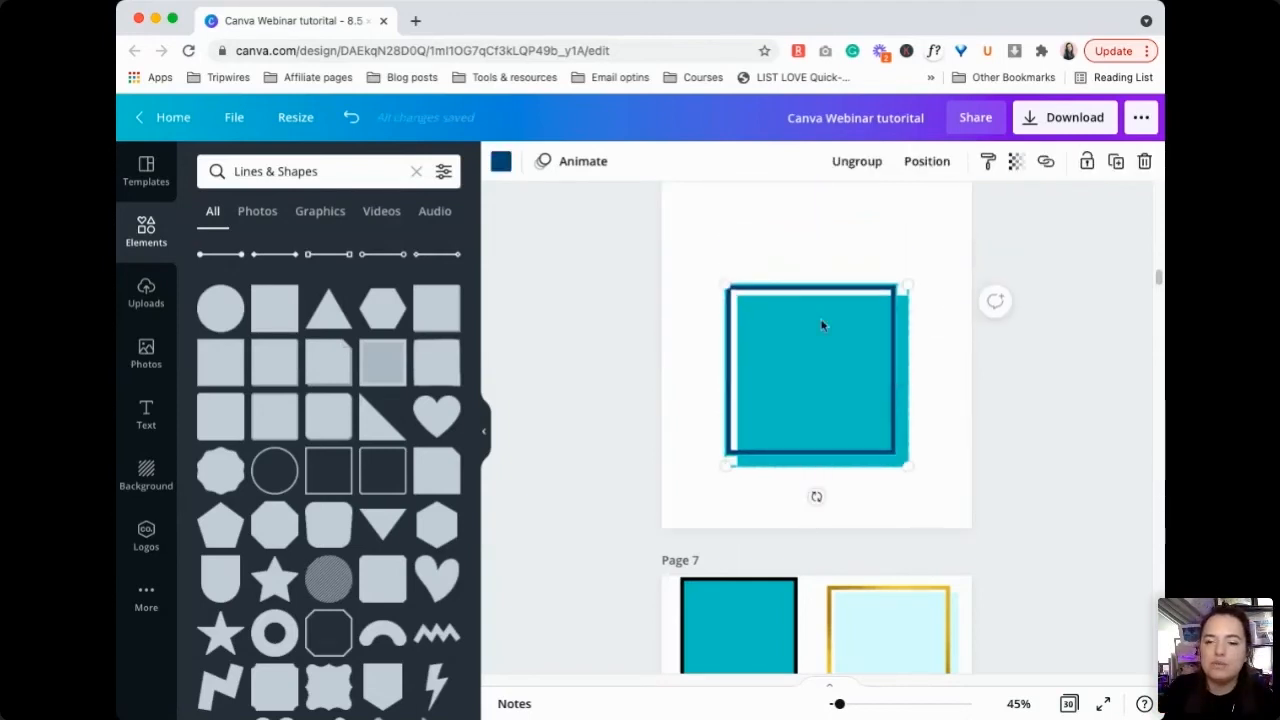
drag(802, 332, 775, 215)
click(911, 337)
click(793, 238)
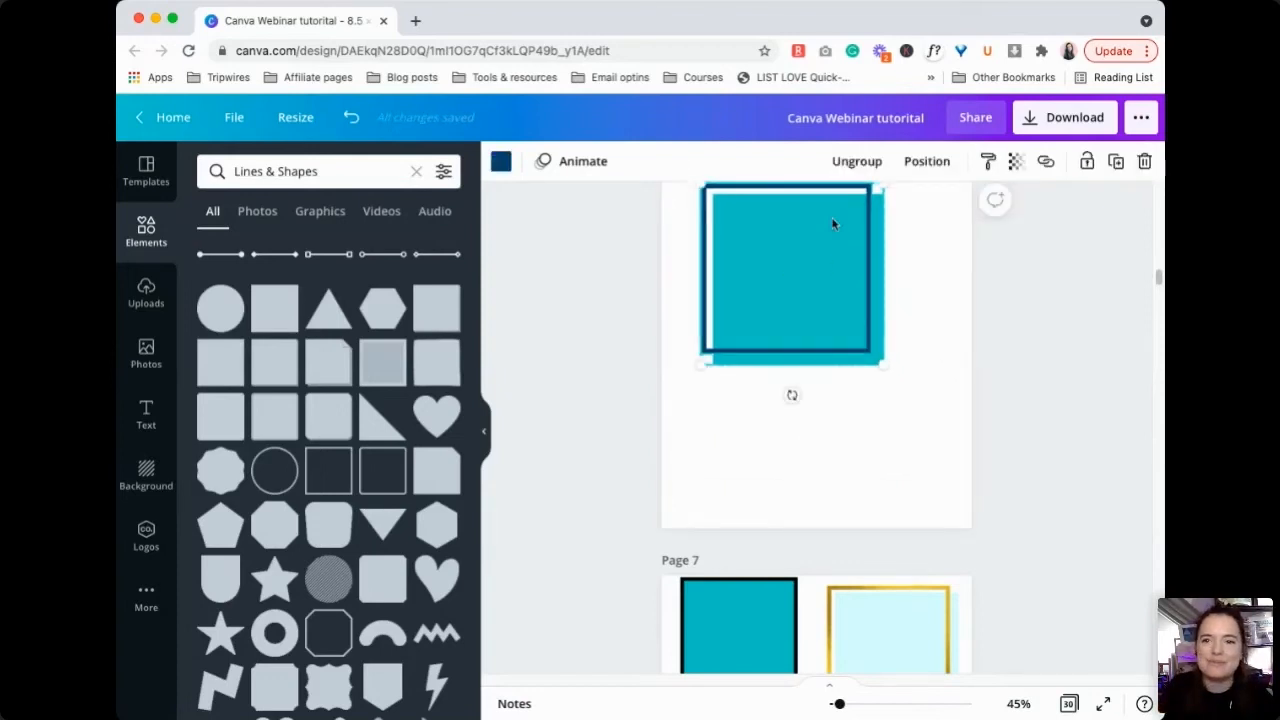
drag(844, 246, 836, 282)
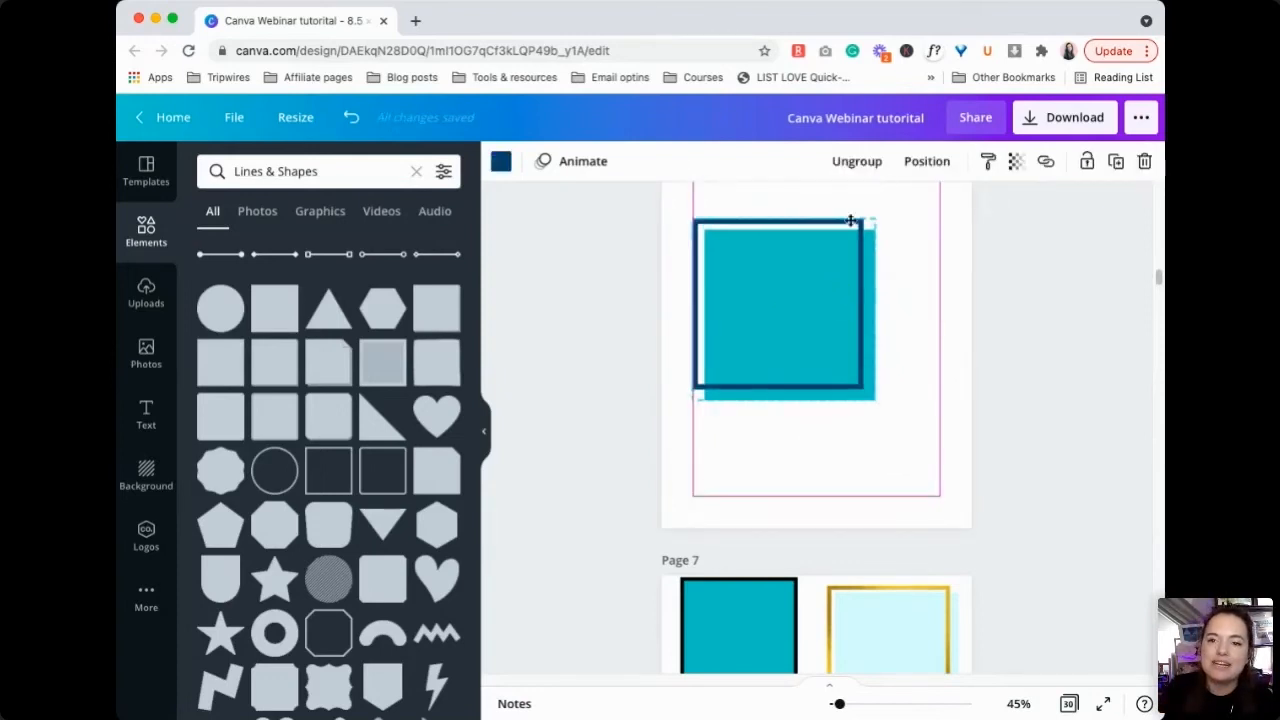
Step: Ungroup and regroup the navy outline and teal square, and move the group towards page 6's upper left corner
click(857, 162)
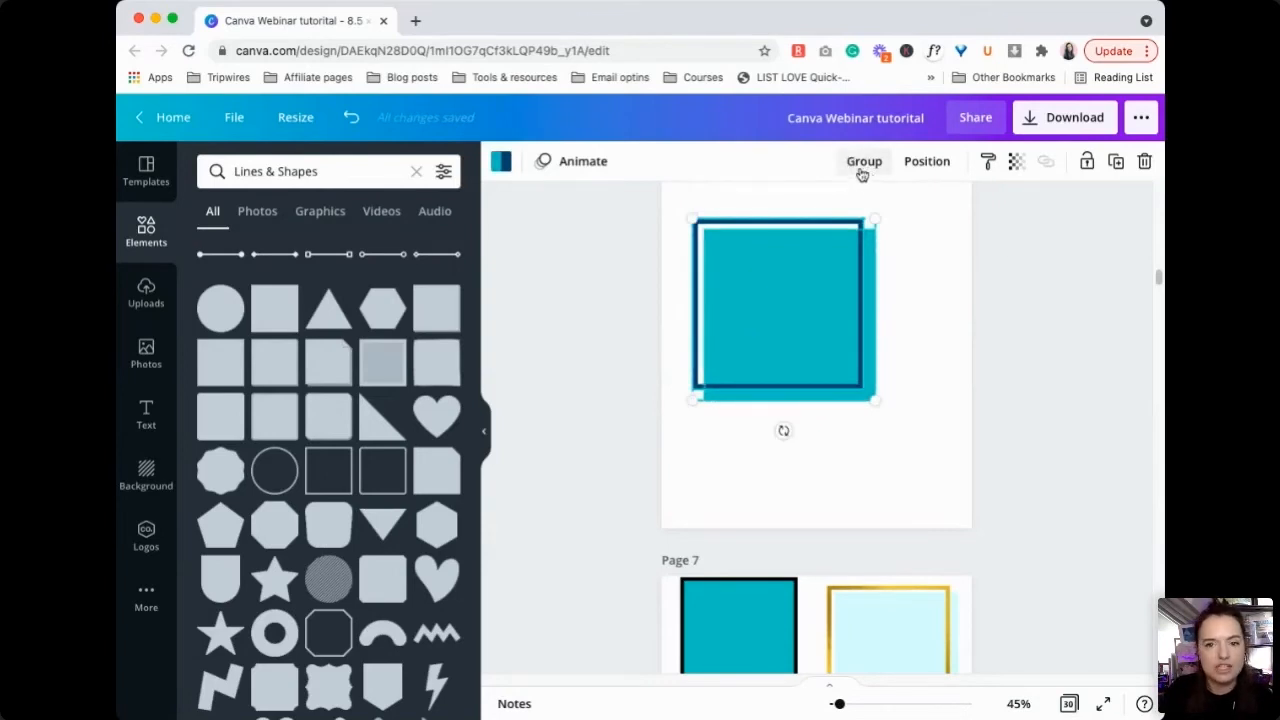
click(932, 305)
drag(932, 305, 716, 228)
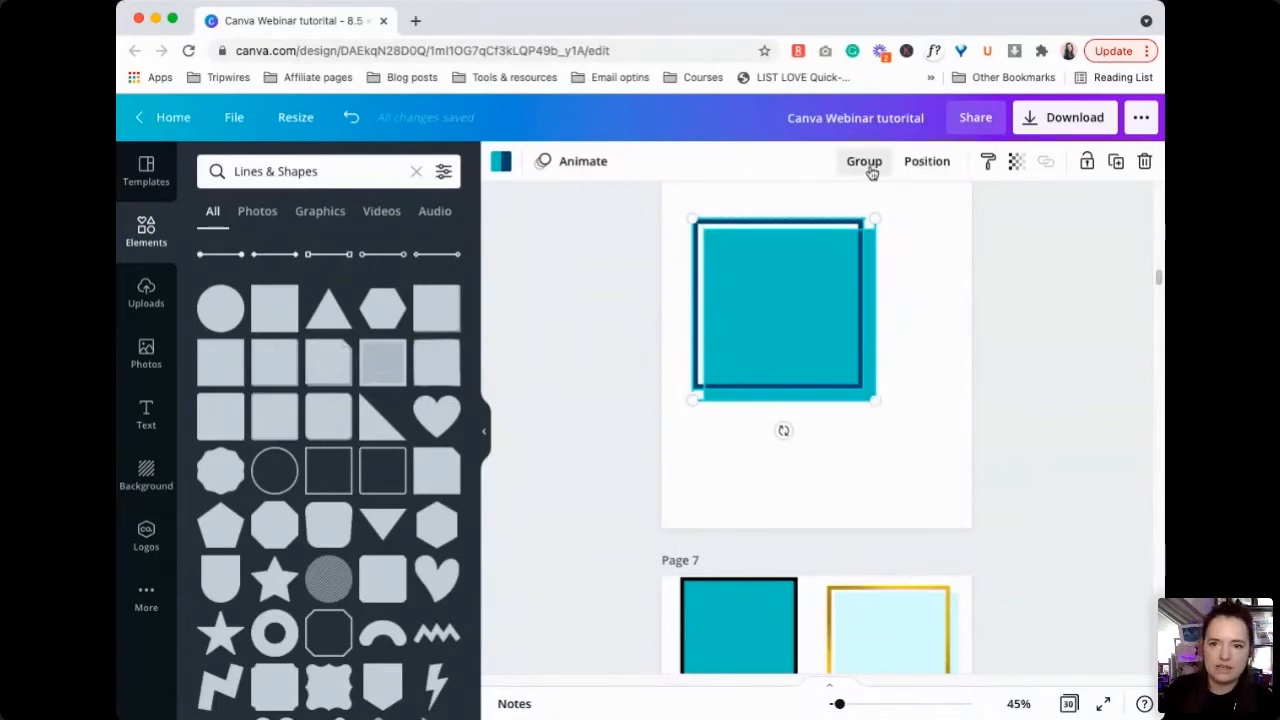
click(883, 326)
drag(789, 334, 768, 298)
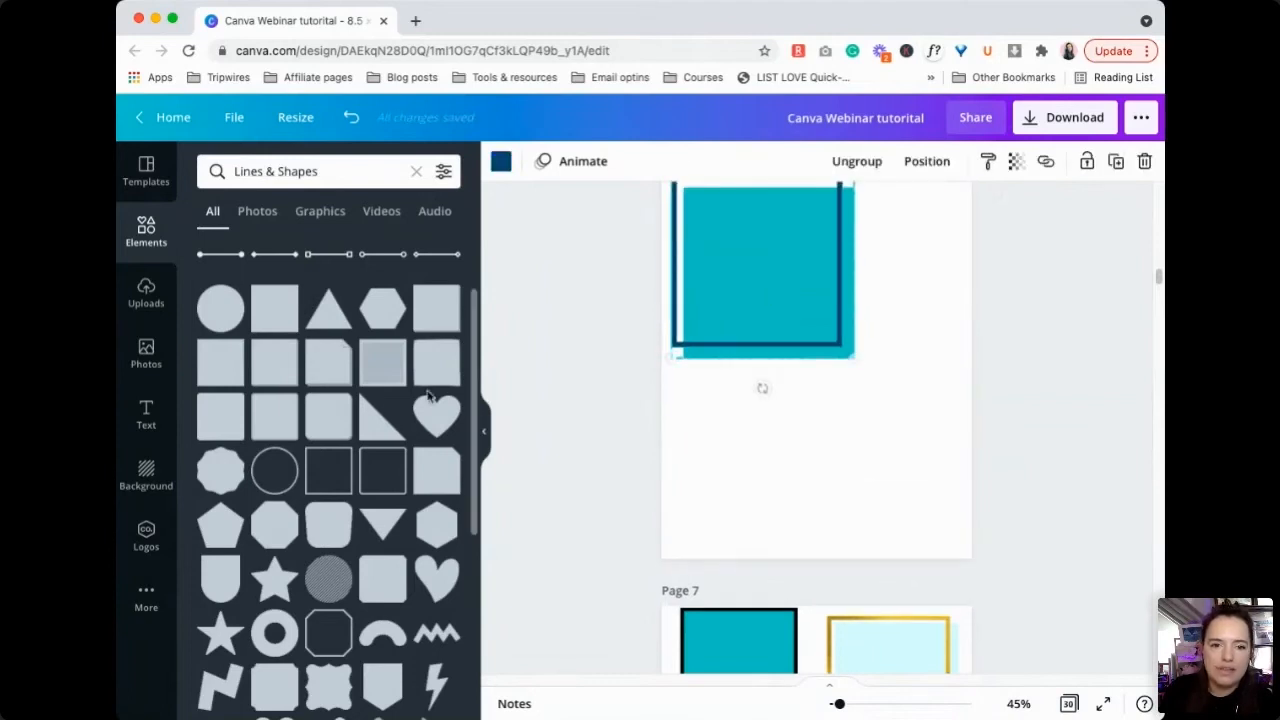
Step: Add the framed square shape to page 6 and recolour it with a navy border, teal second colour and lavender centre
click(370, 376)
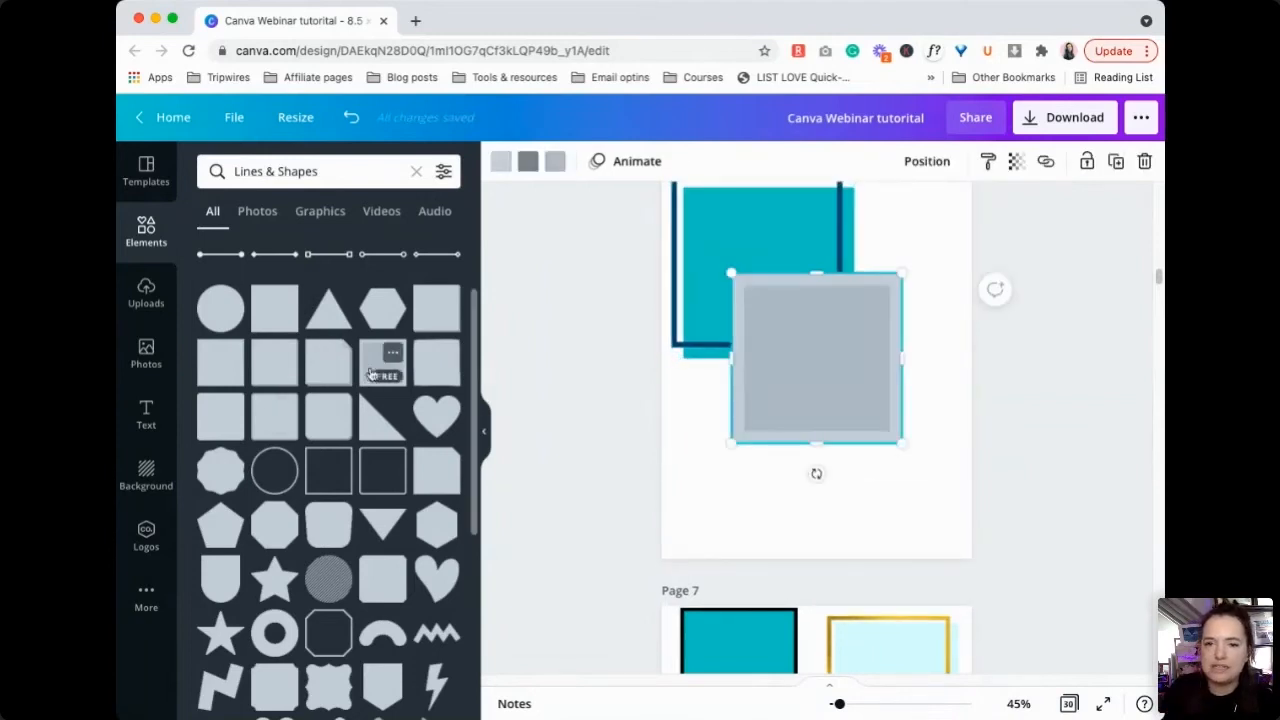
click(502, 162)
click(441, 249)
click(530, 166)
click(351, 294)
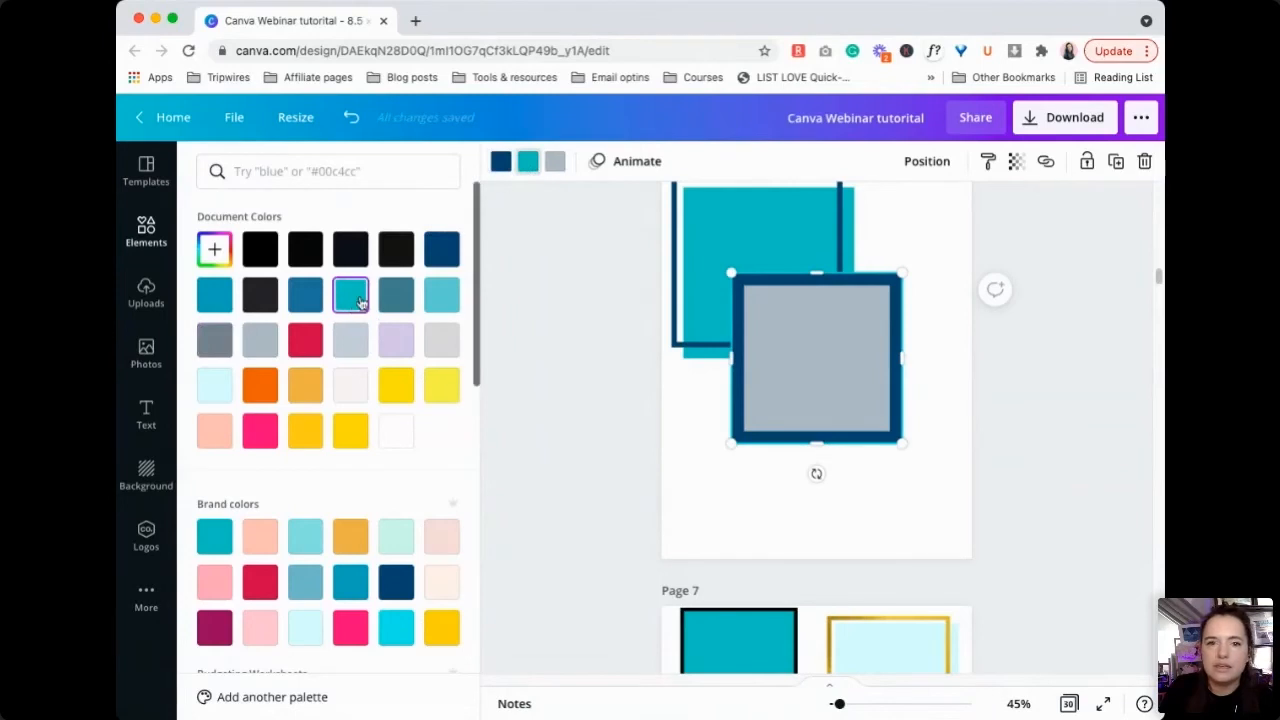
click(558, 166)
click(396, 340)
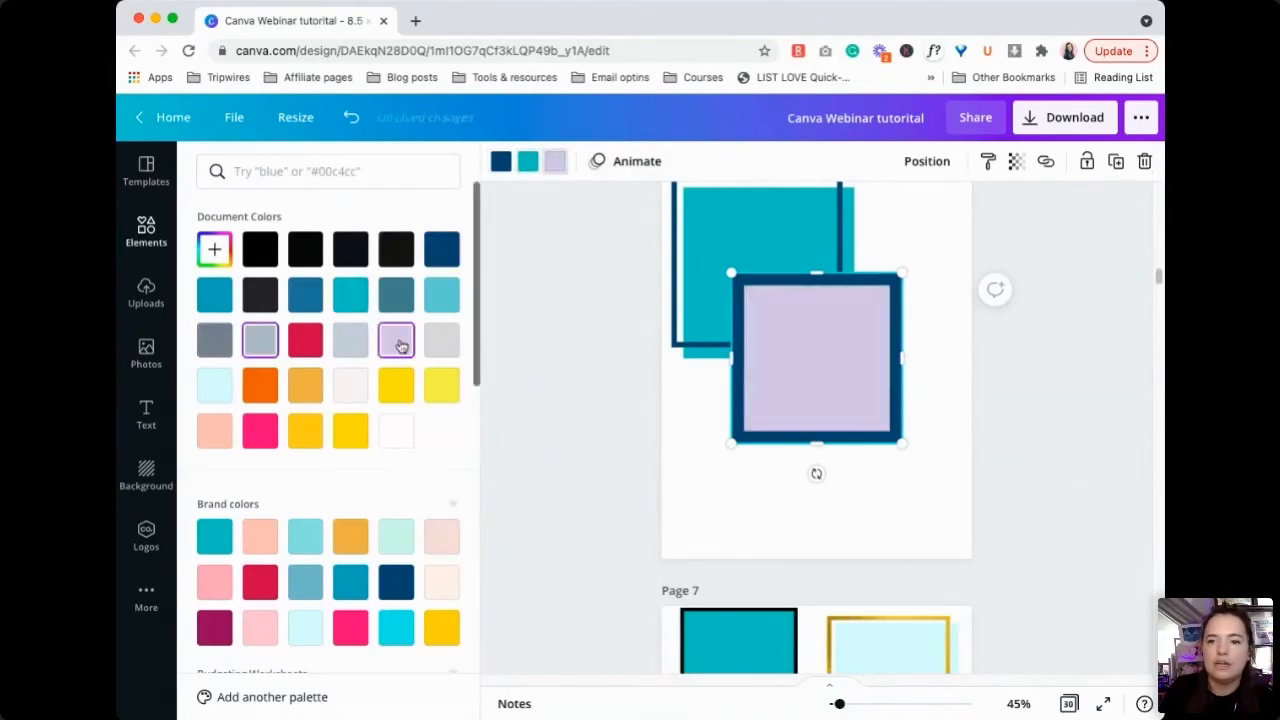
Step: Move the framed lavender square below the teal box, and delete it from page 6
click(980, 446)
click(843, 369)
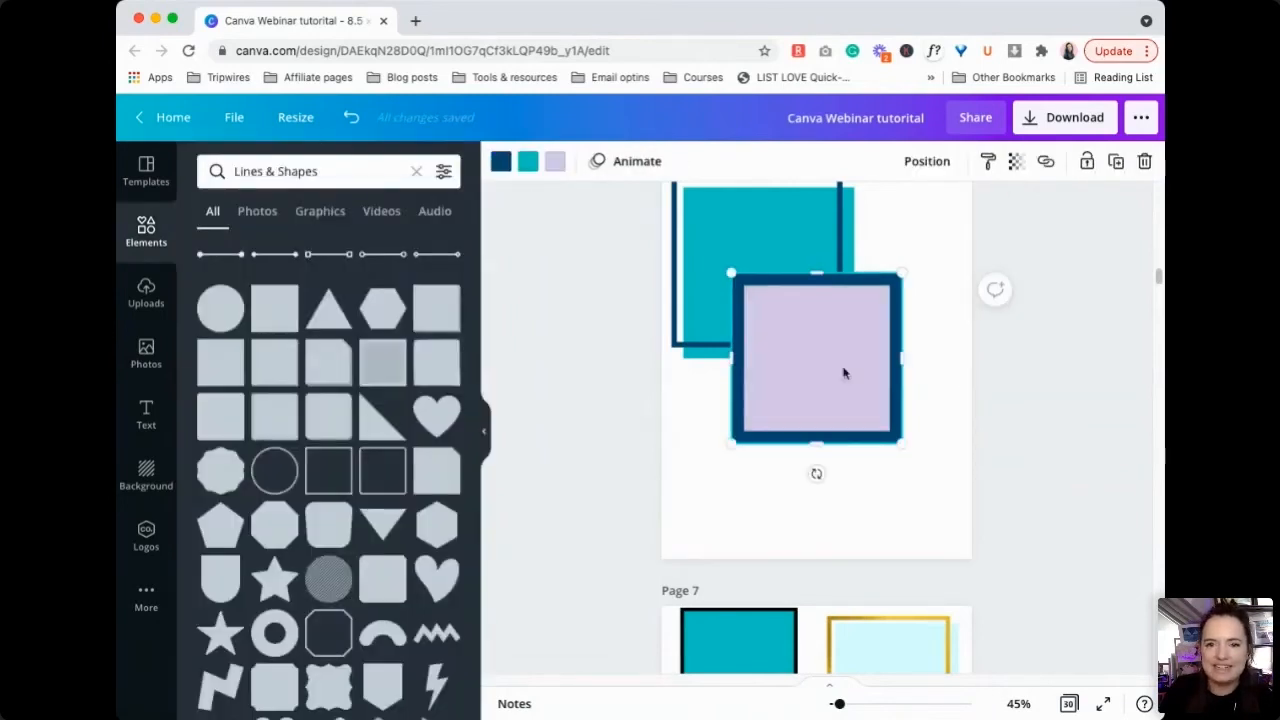
drag(837, 452, 898, 358)
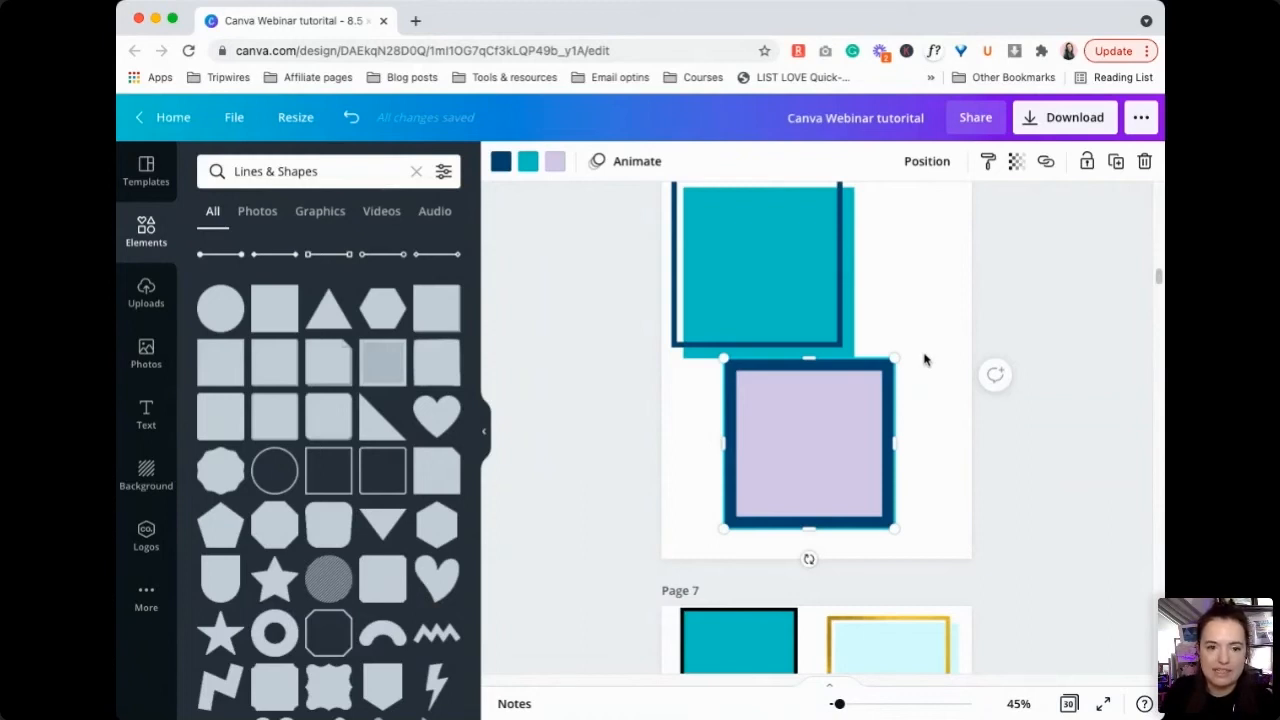
key(Delete)
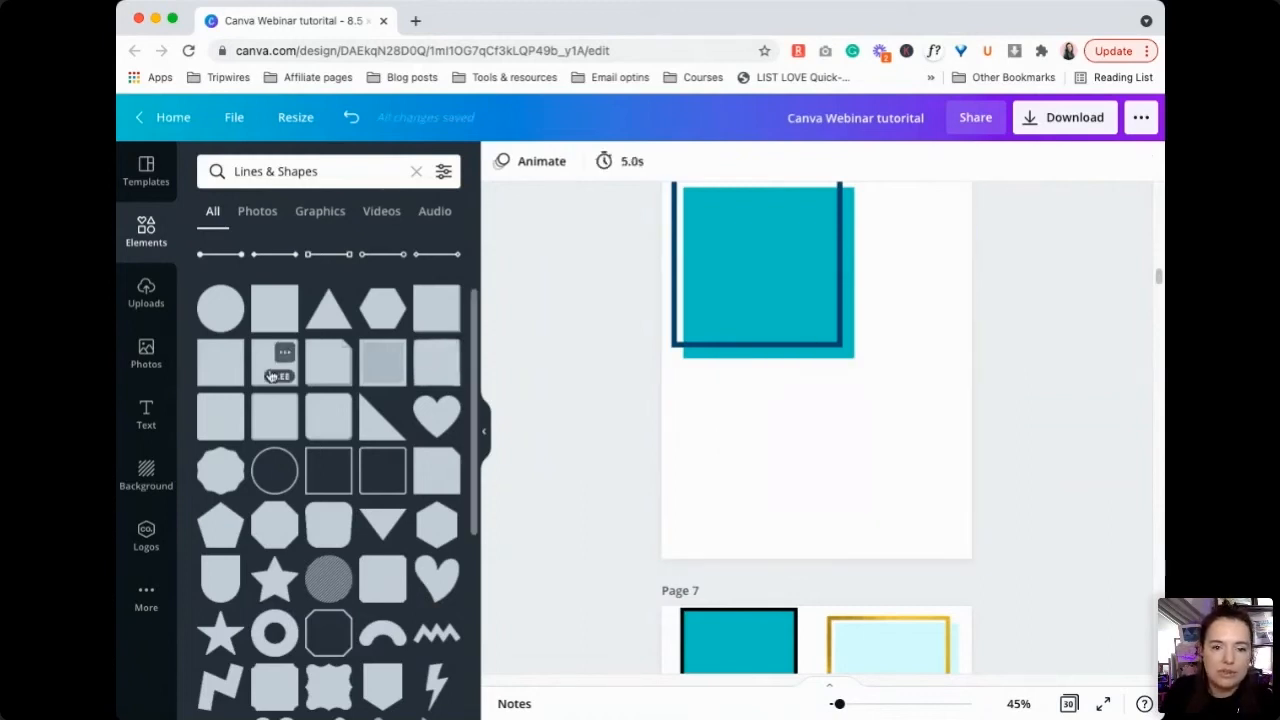
Step: Add the square with an offset shadow to page 6, with a lavender fill and navy outline and shadow
click(272, 372)
click(809, 494)
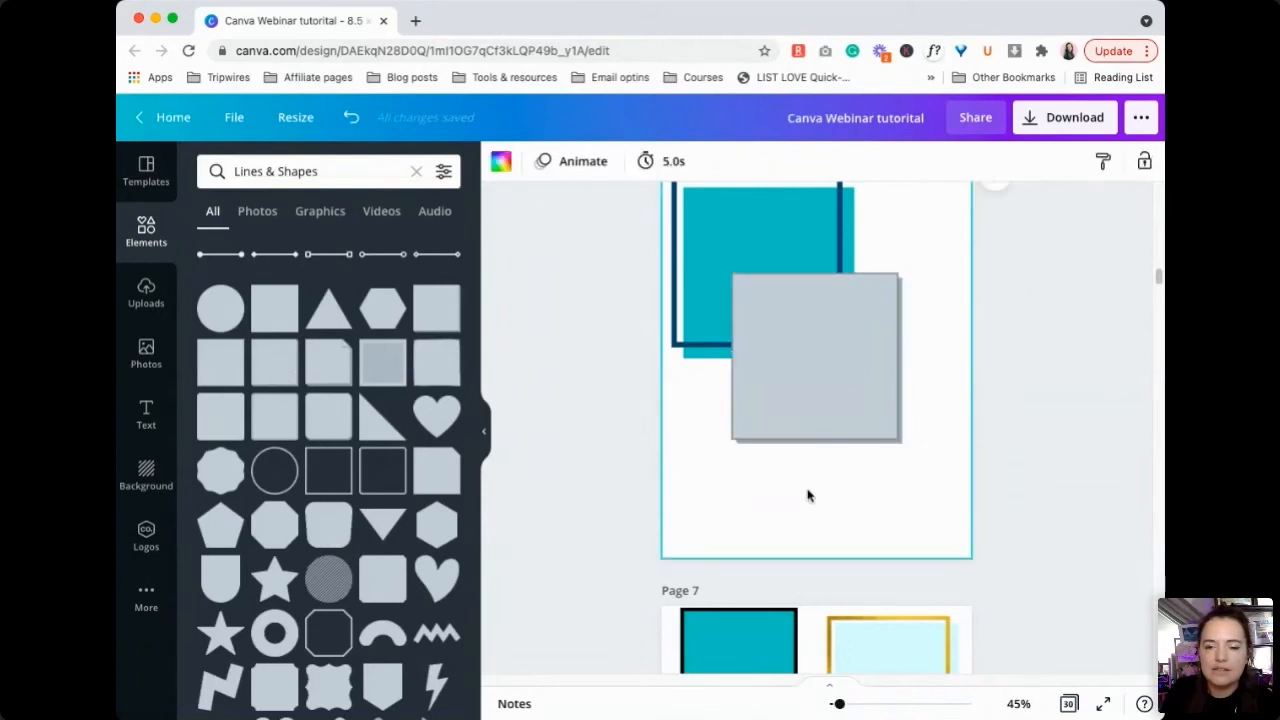
click(871, 420)
click(528, 161)
click(396, 340)
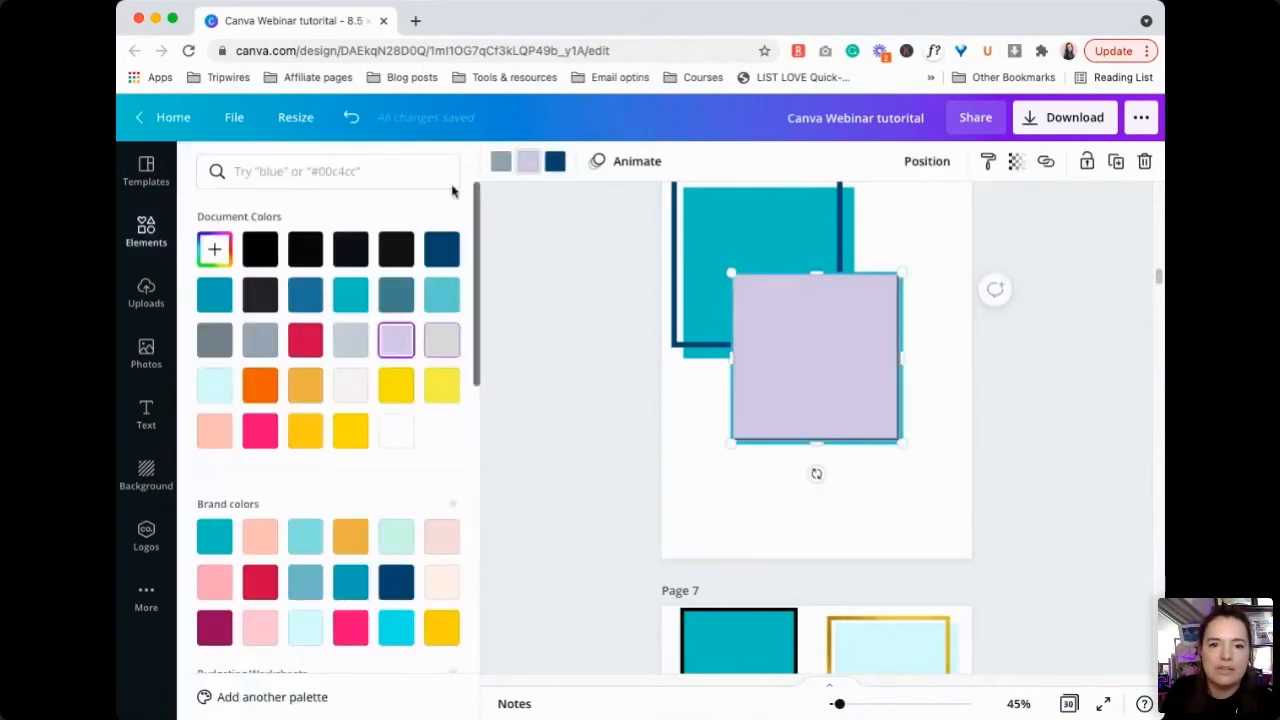
click(503, 165)
click(445, 250)
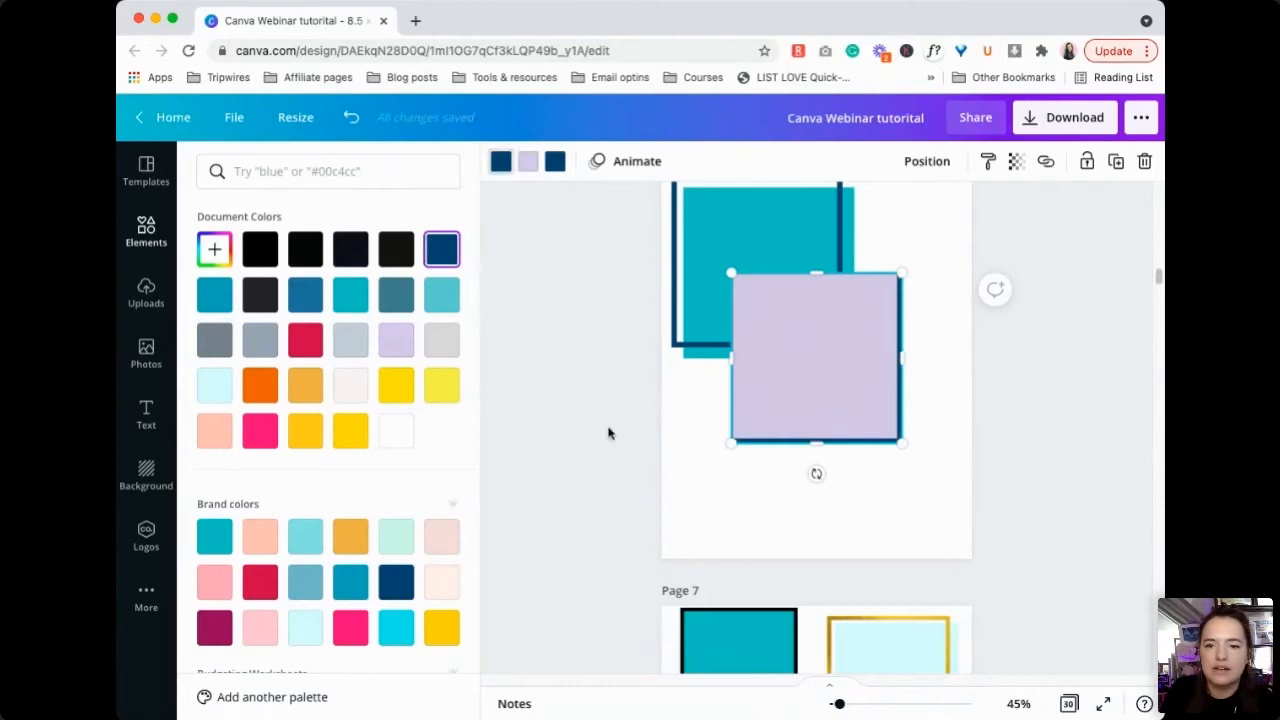
click(680, 434)
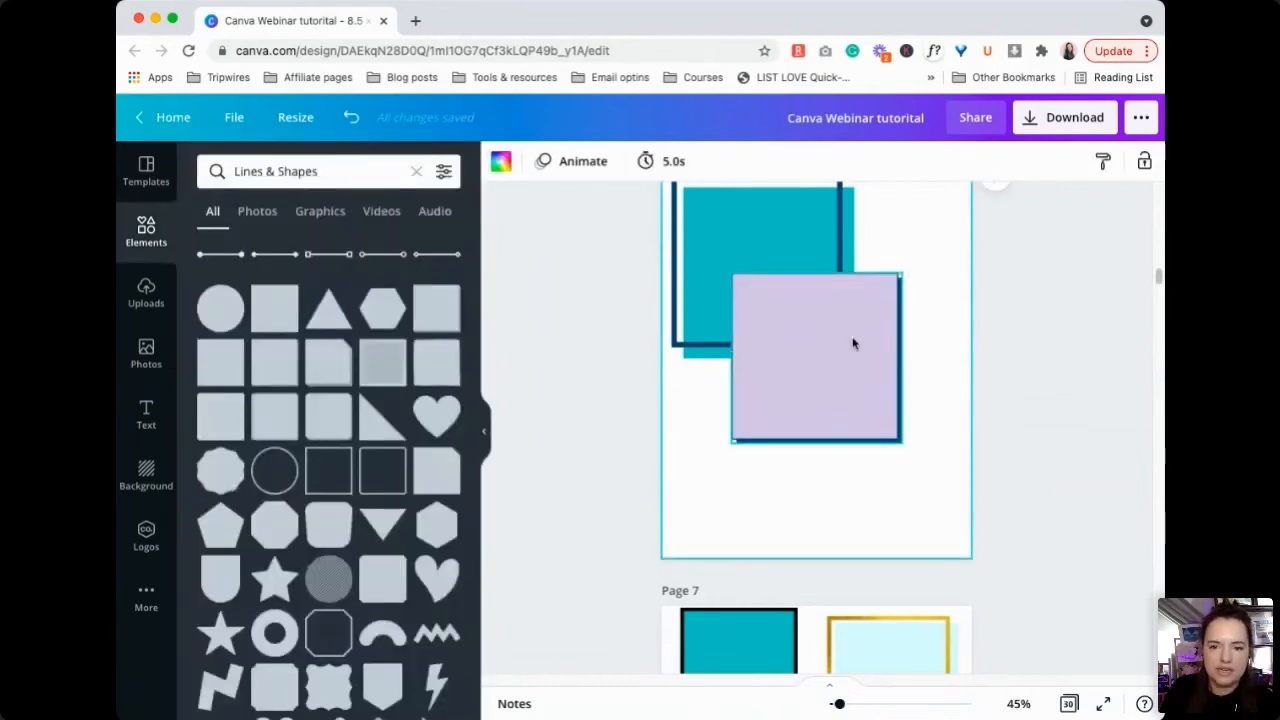
Step: Move the lavender shadowed square to the lower right part of page 6, clear of the teal box
drag(852, 337, 883, 437)
click(975, 303)
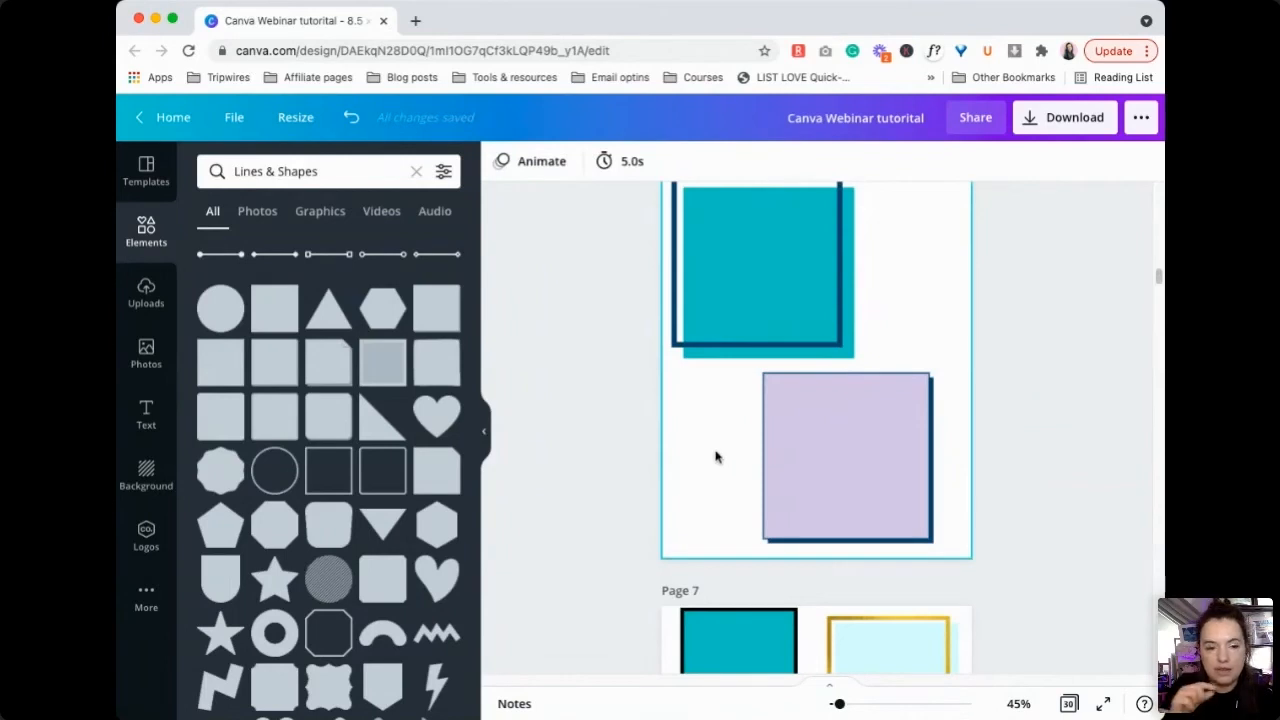
click(846, 306)
scroll(847, 309, up, 1)
click(865, 514)
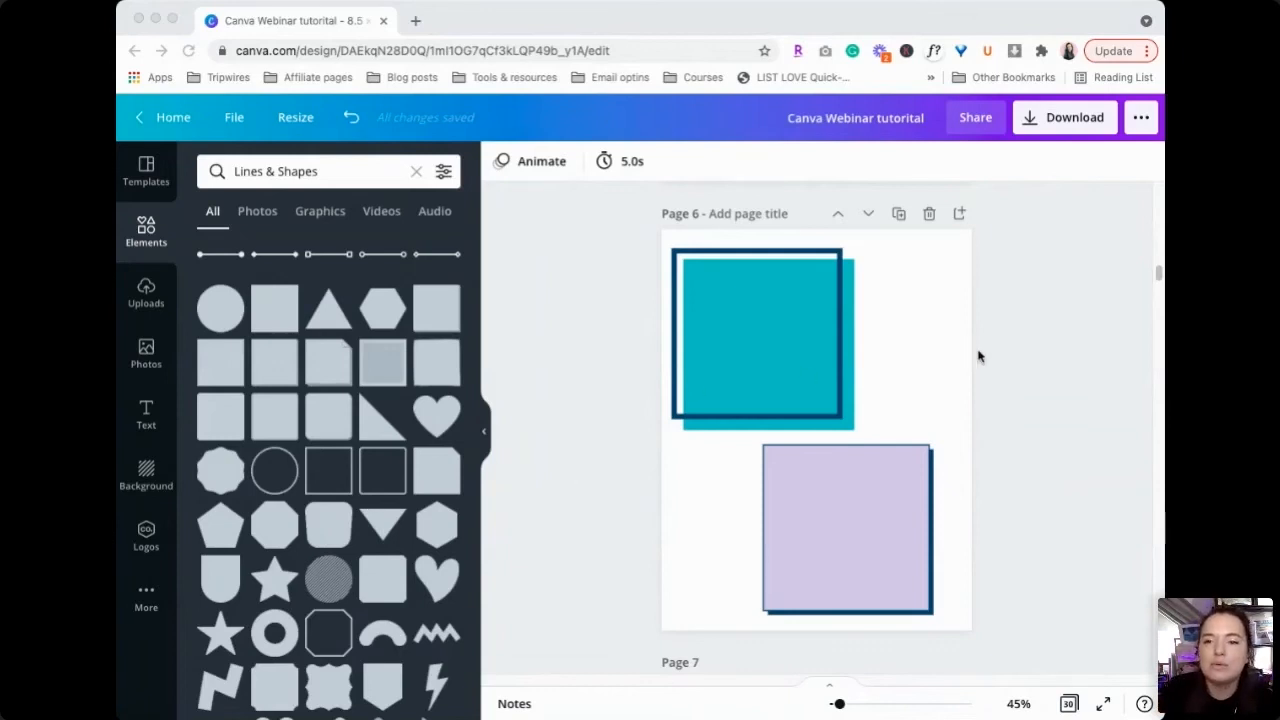
Step: Add a dotted line to the blank NOTES page, page 4, and place it just beneath the heading
scroll(977, 354, up, 5)
scroll(955, 391, up, 20)
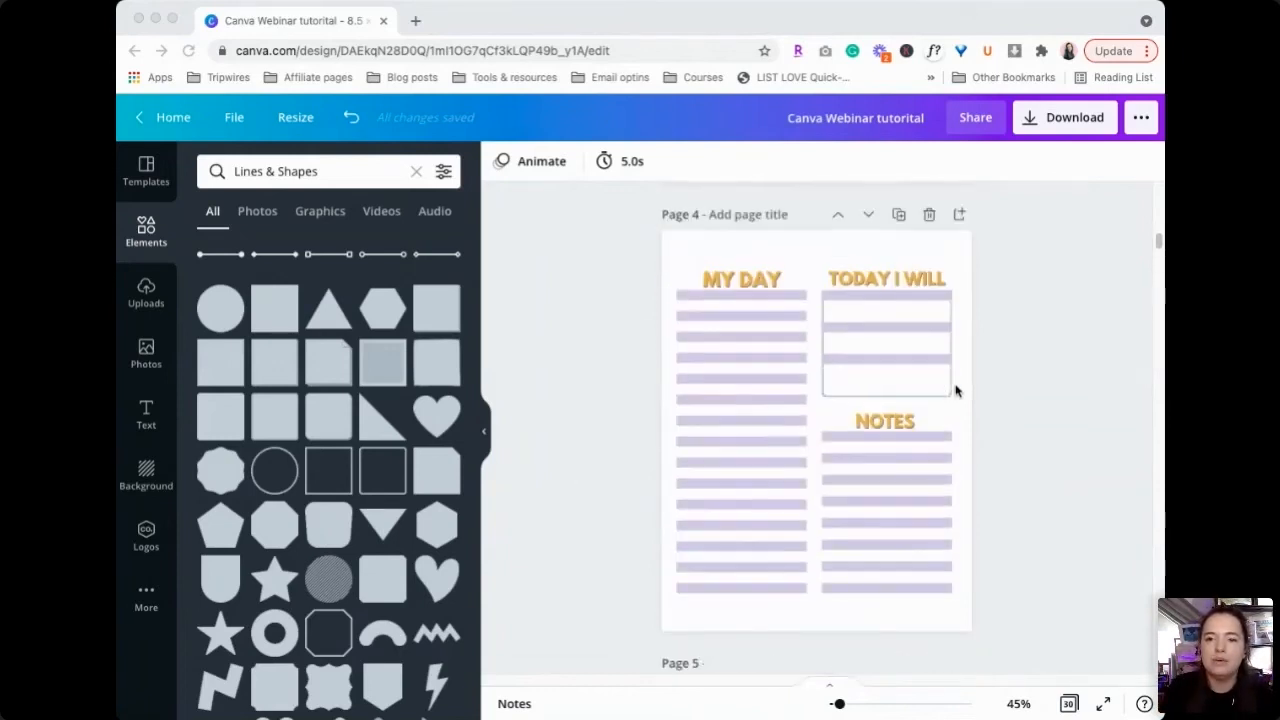
scroll(960, 392, down, 5)
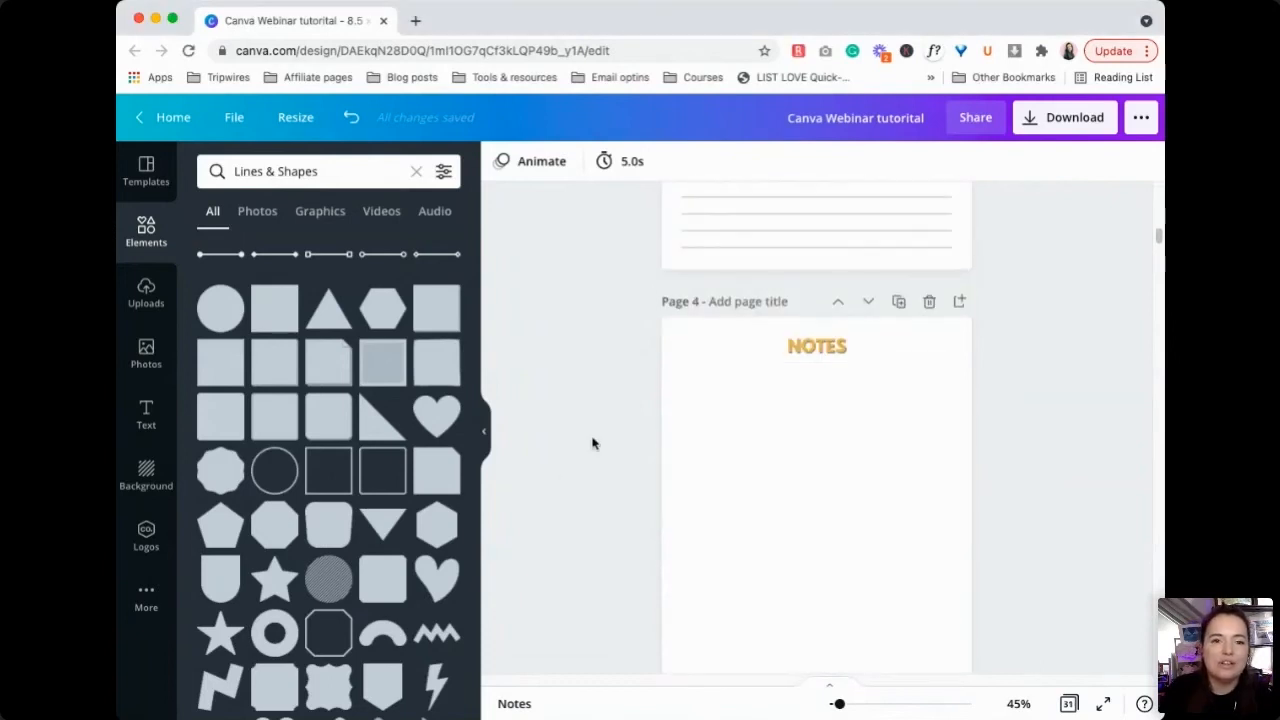
scroll(388, 380, up, 2)
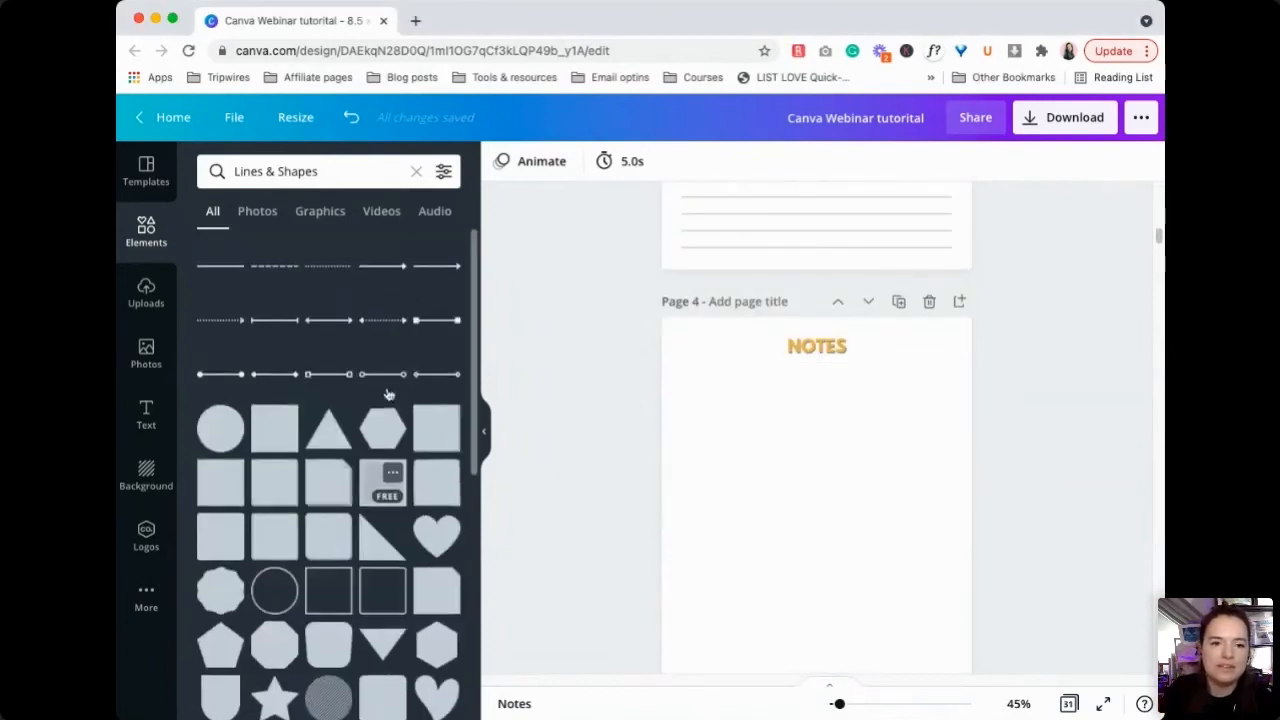
click(328, 266)
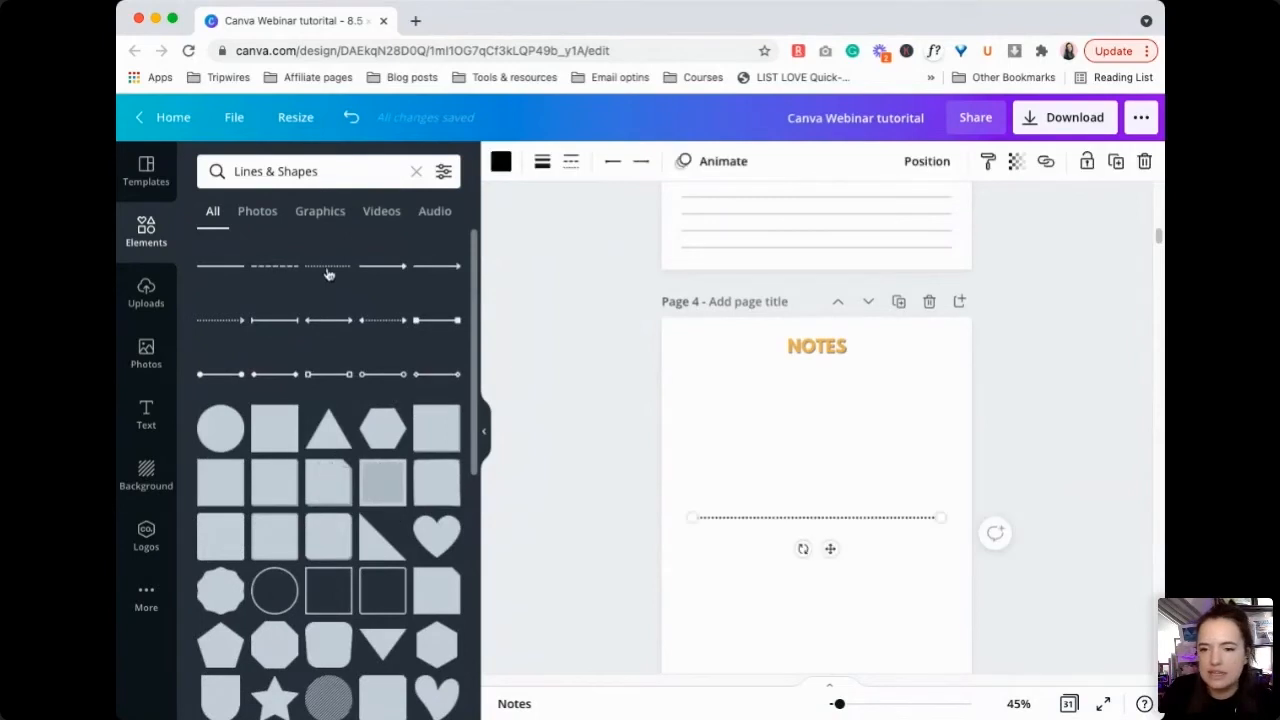
drag(904, 522, 909, 377)
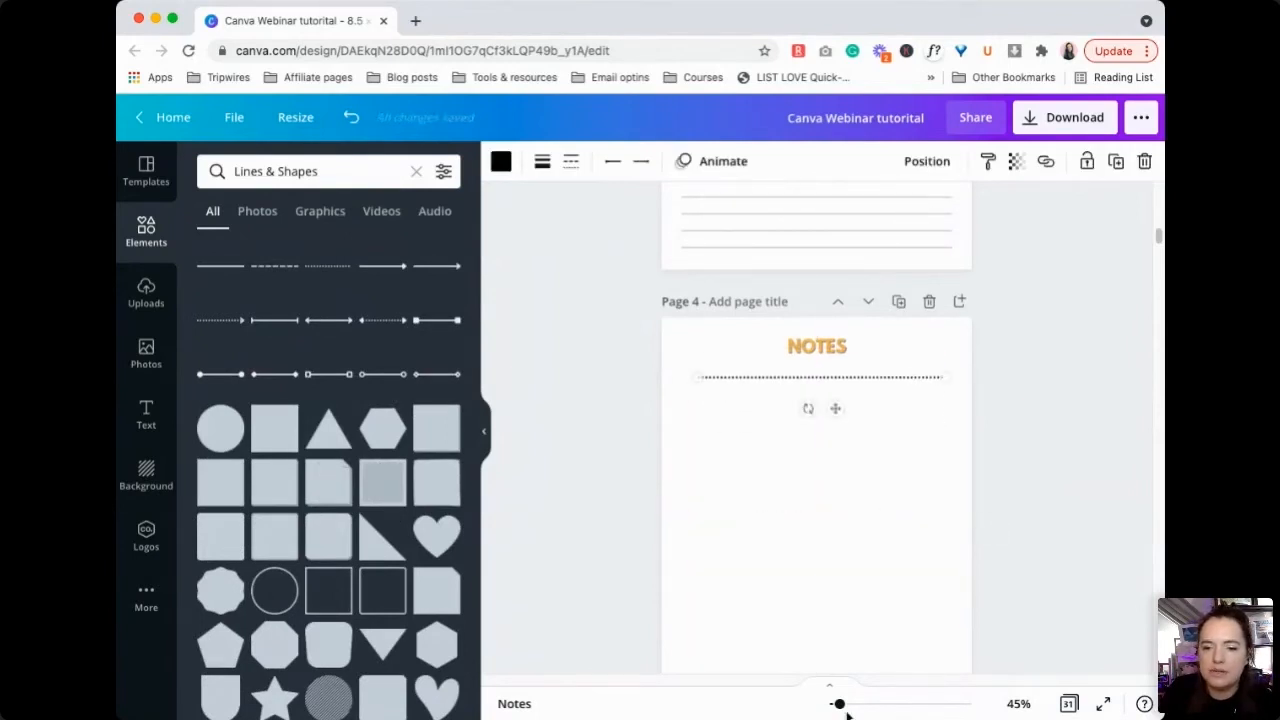
Step: Try the solid and dashed styles on the line beneath the NOTES heading, and return it to dotted
mouse_move(843, 706)
mouse_down()
mouse_move(871, 703)
mouse_move(847, 704)
mouse_up()
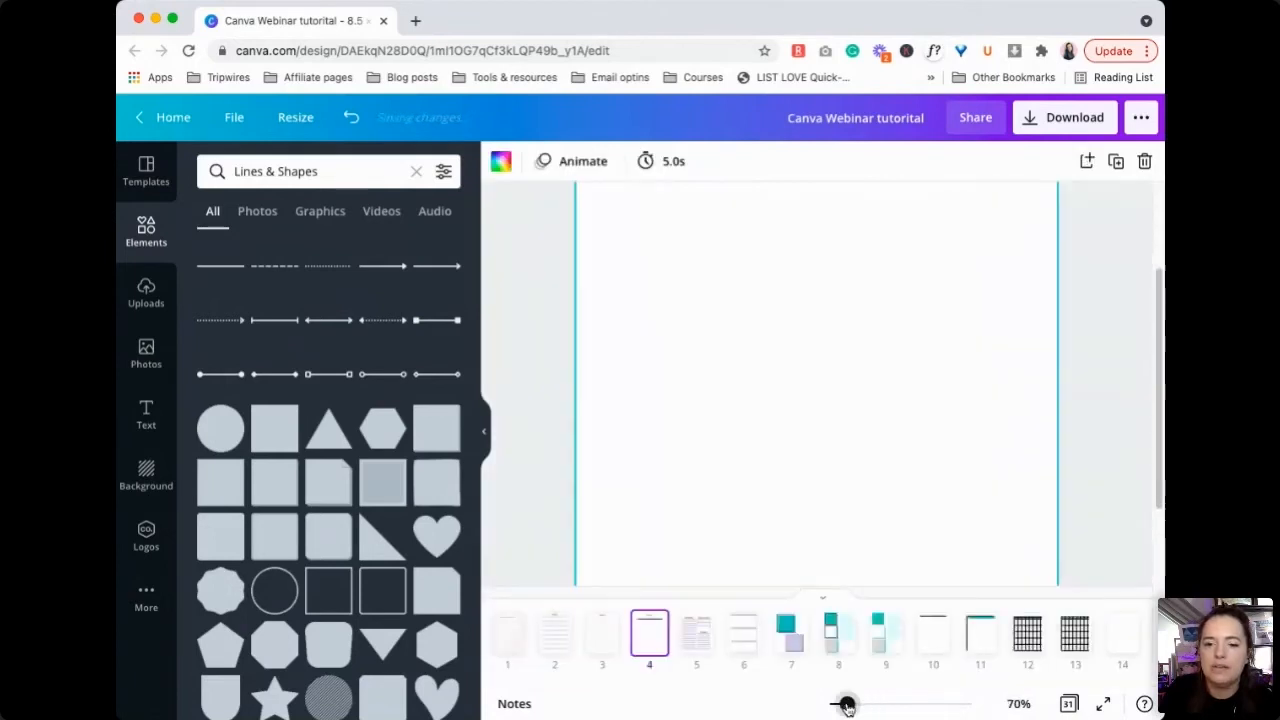
scroll(1037, 407, down, 2)
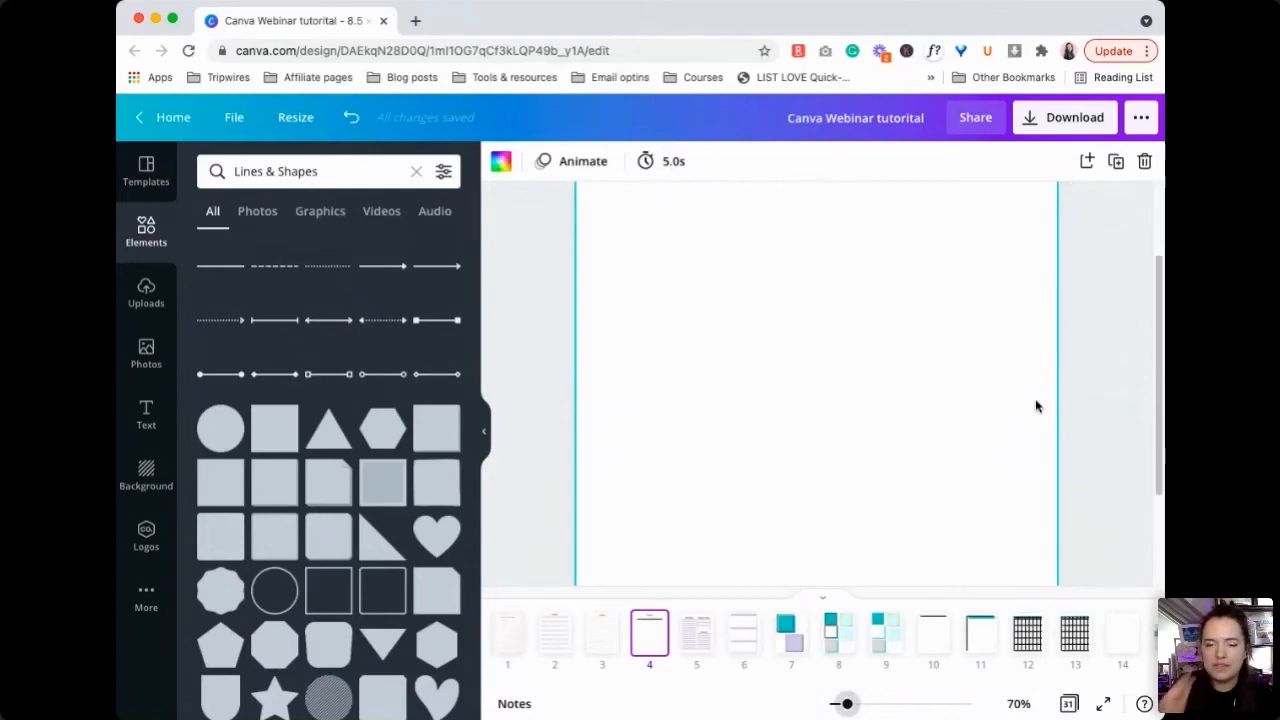
scroll(1040, 311, up, 2)
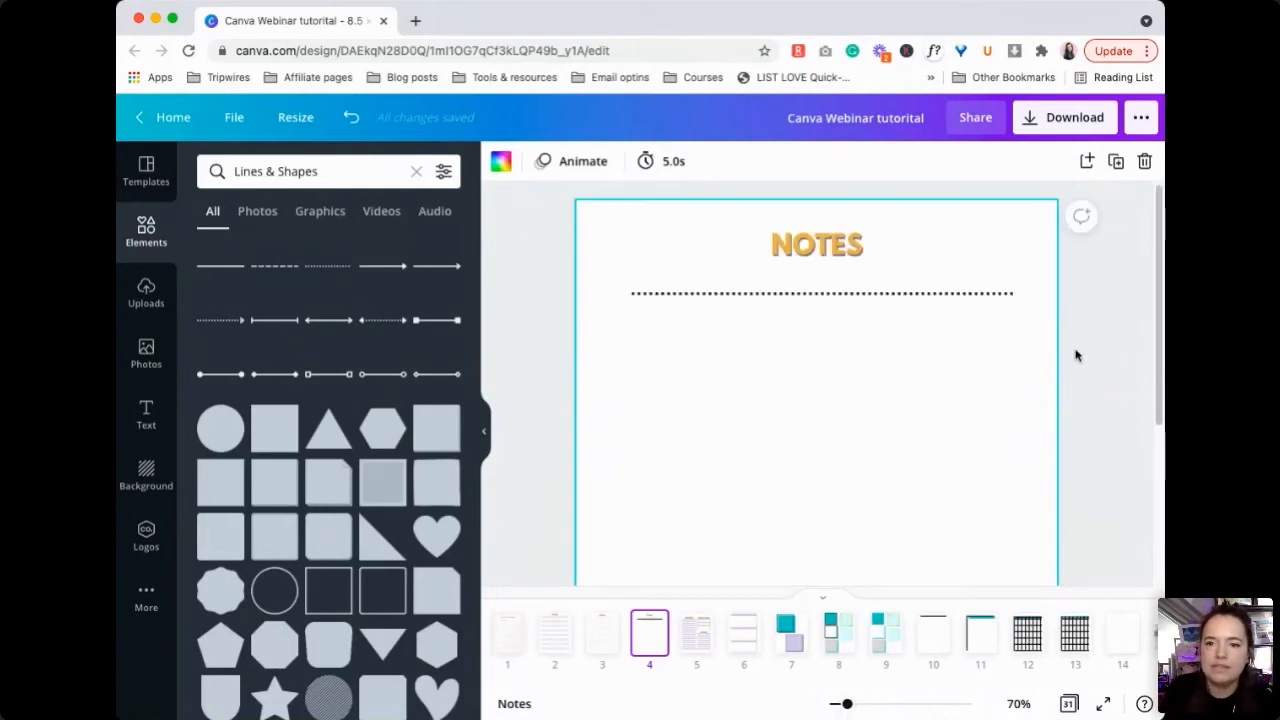
click(957, 297)
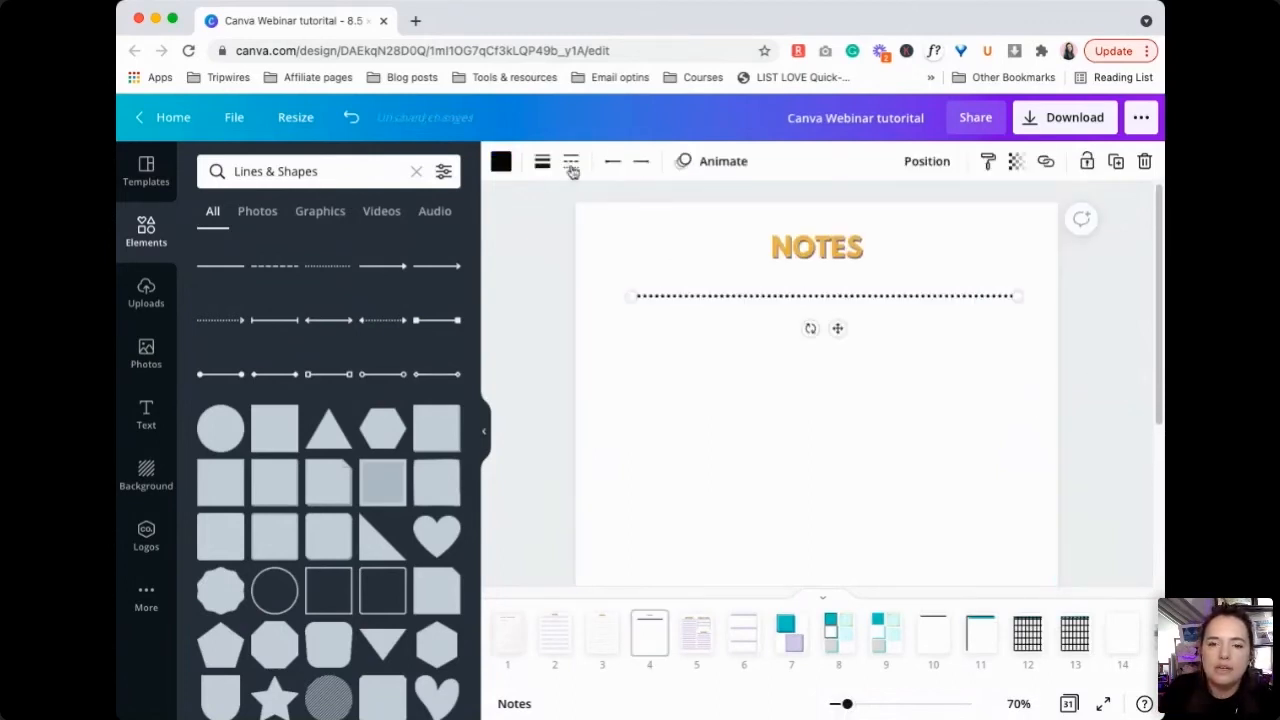
click(570, 165)
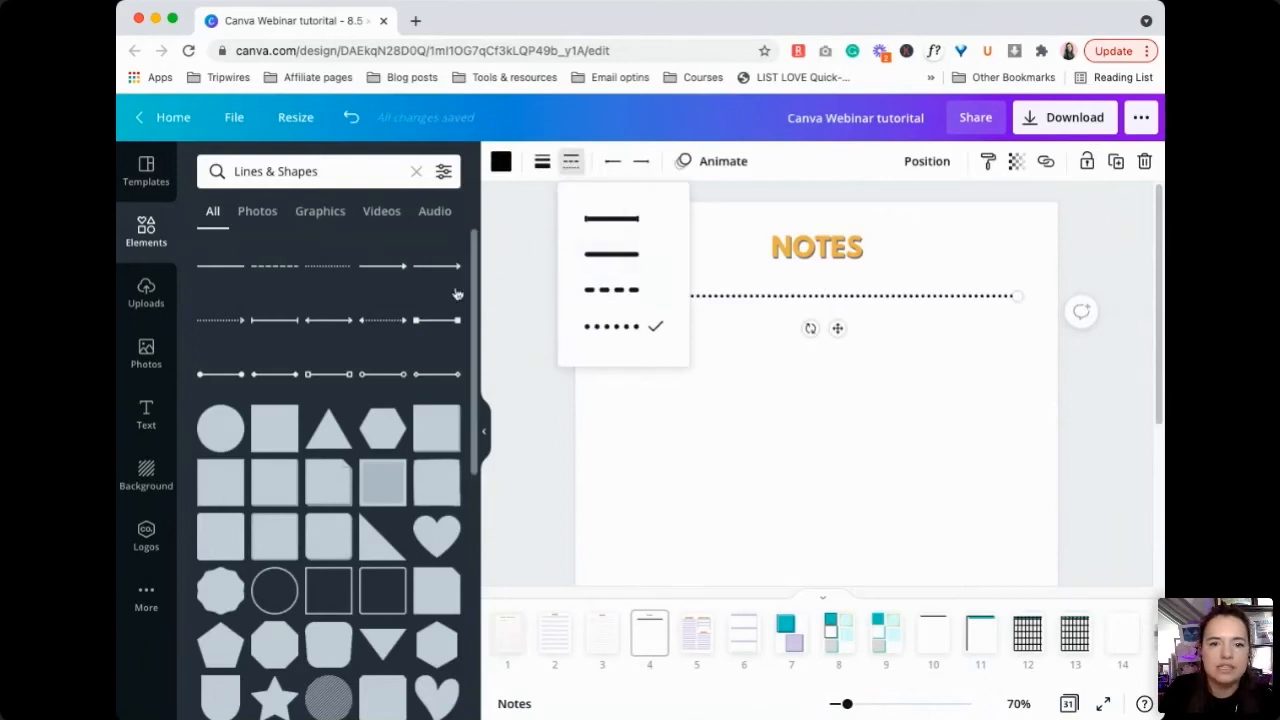
click(619, 258)
click(601, 289)
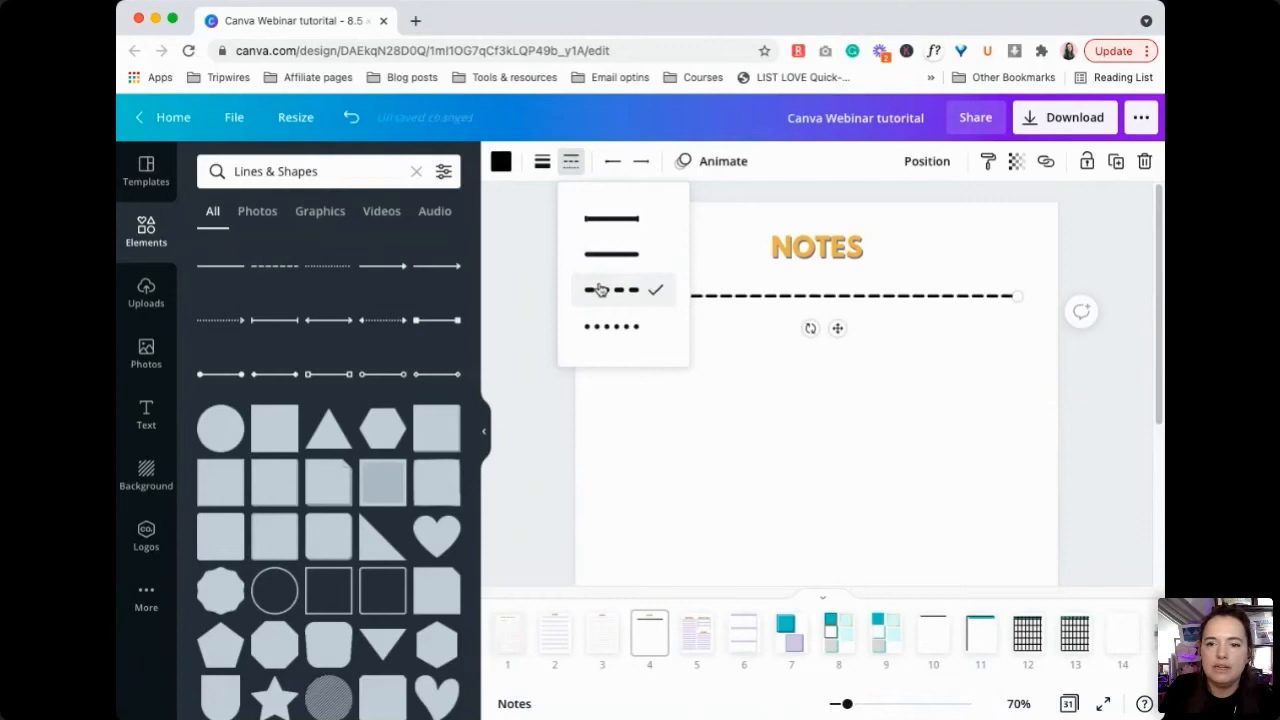
click(596, 326)
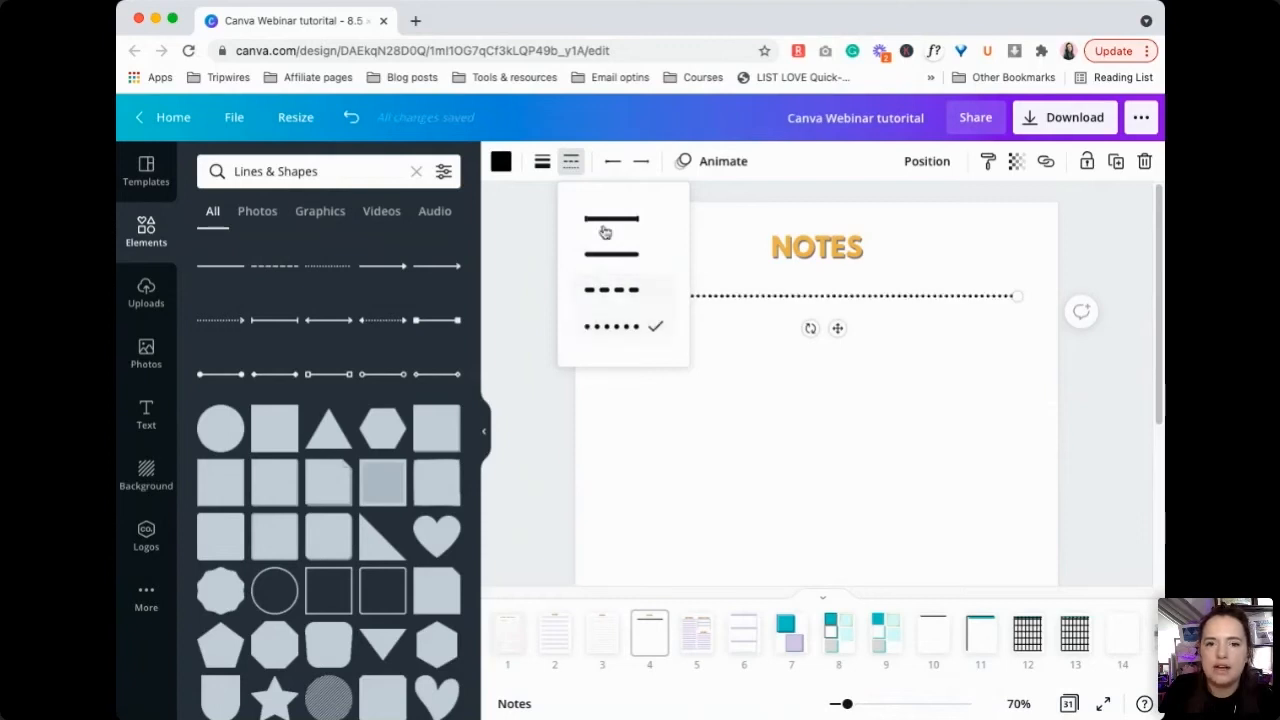
Step: Try a line weight of 3 on the dotted line, and set it back to 5
click(541, 161)
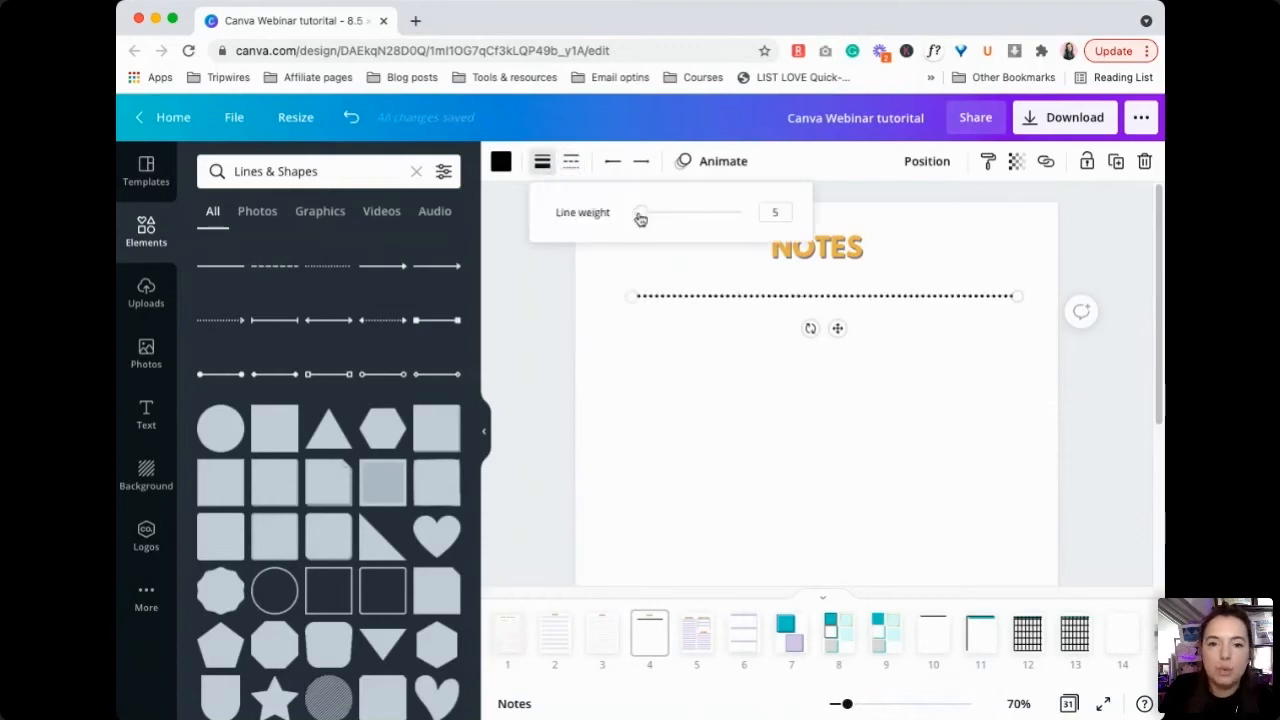
mouse_move(640, 219)
mouse_down()
mouse_move(681, 220)
mouse_move(640, 225)
mouse_up()
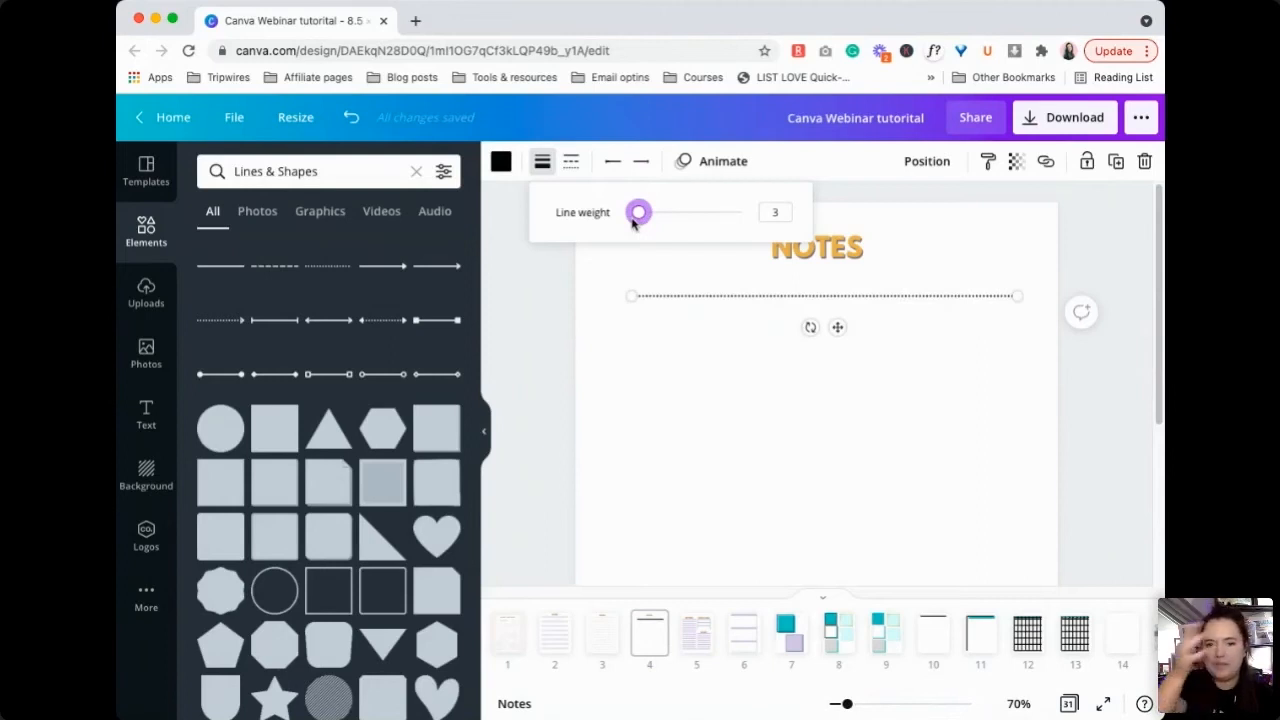
drag(638, 220, 642, 221)
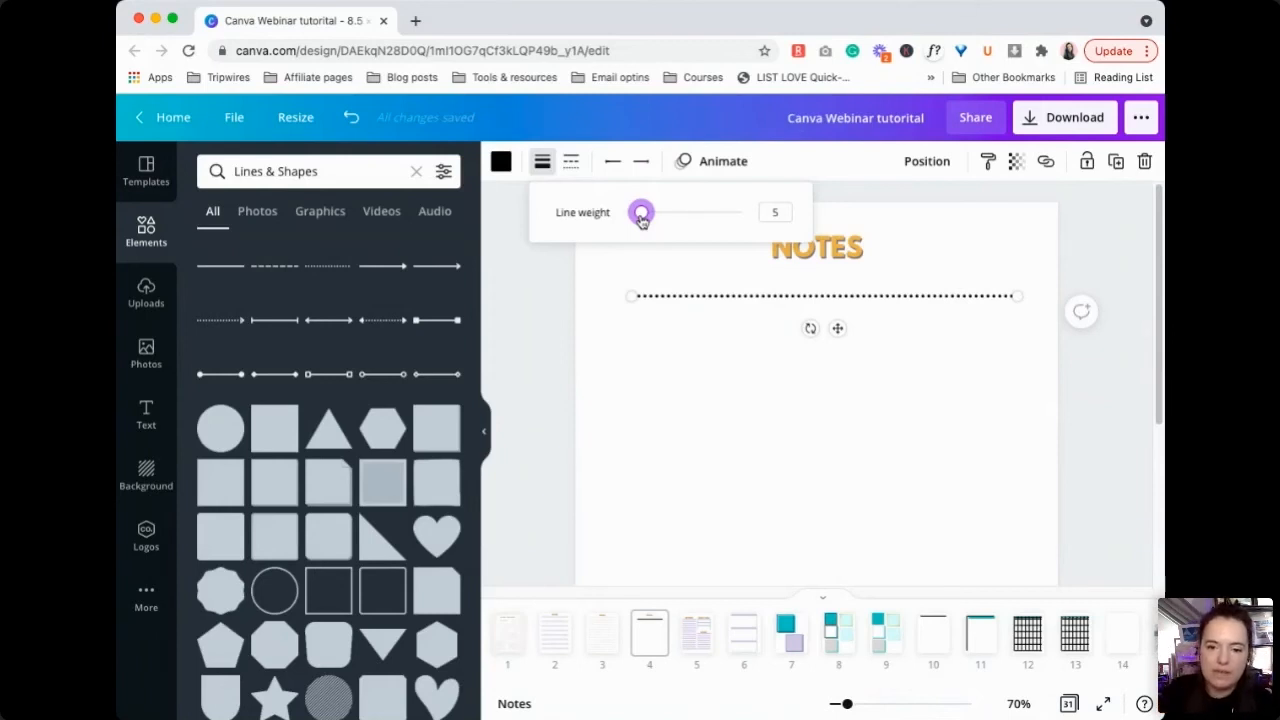
Step: Set the weight of the line beneath the NOTES heading to 2 and change its style to solid with square ends
drag(847, 704, 857, 704)
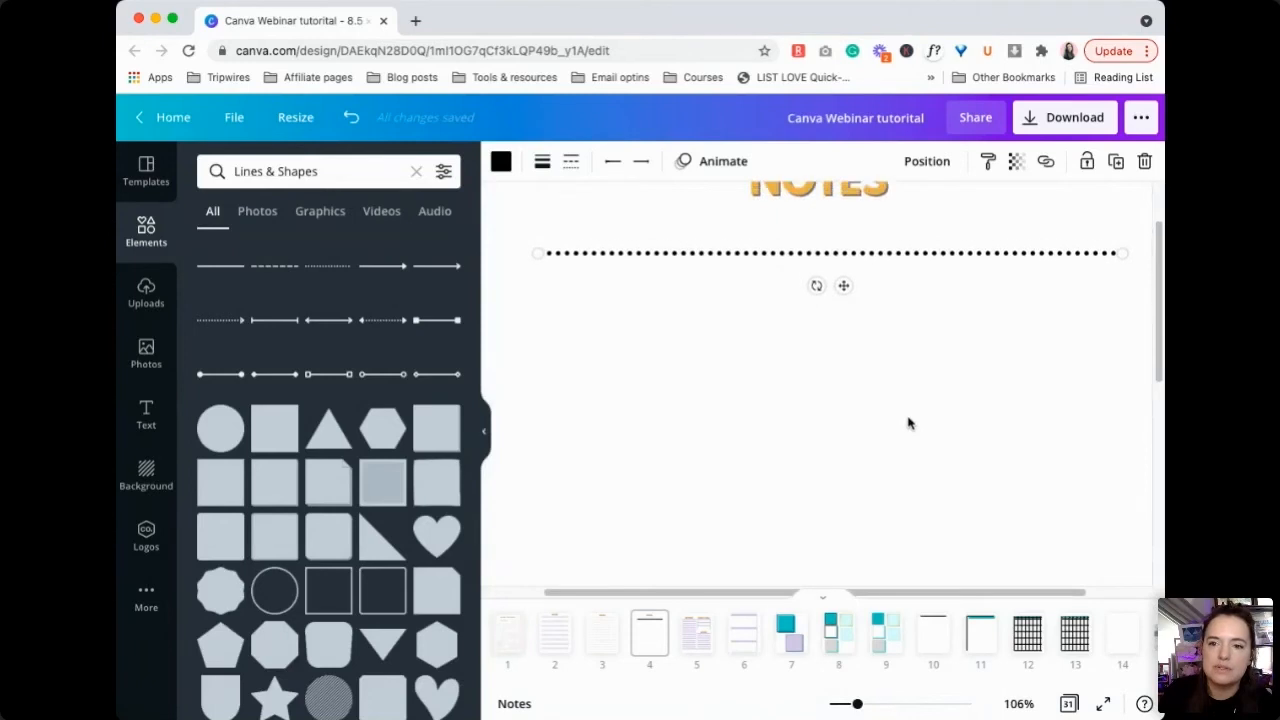
scroll(908, 423, up, 2)
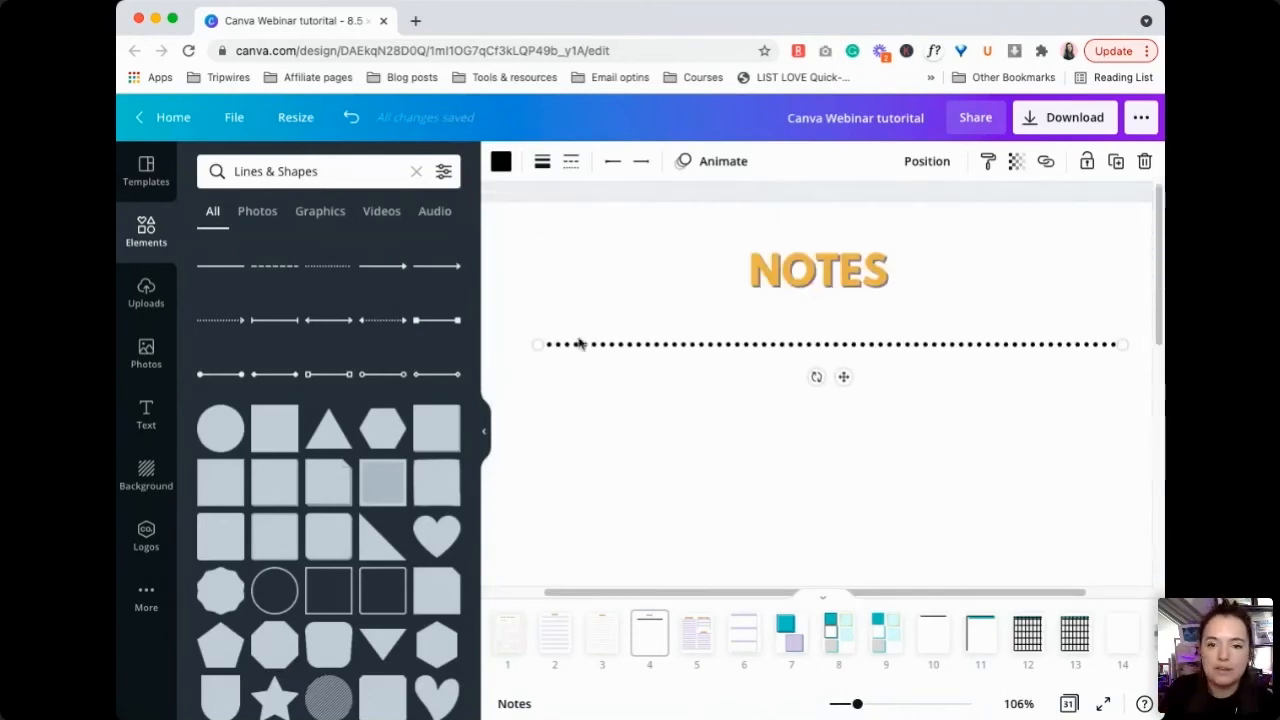
click(570, 165)
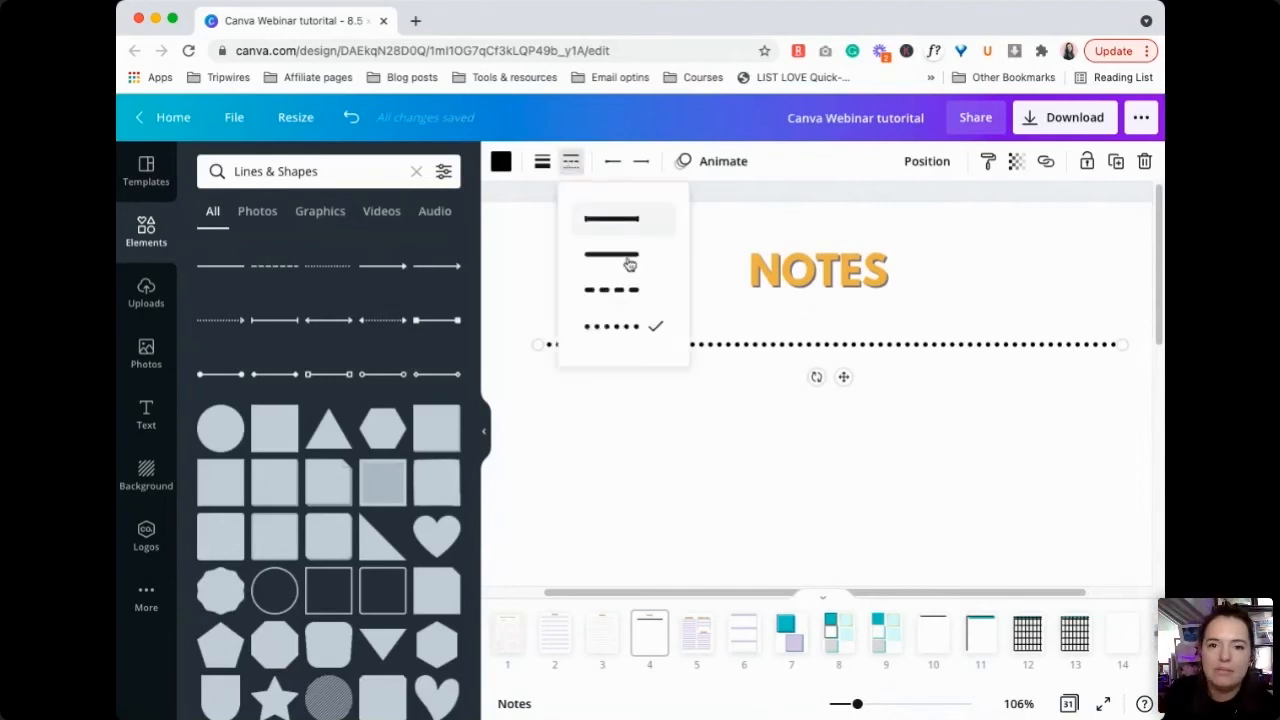
click(542, 162)
drag(638, 221, 638, 219)
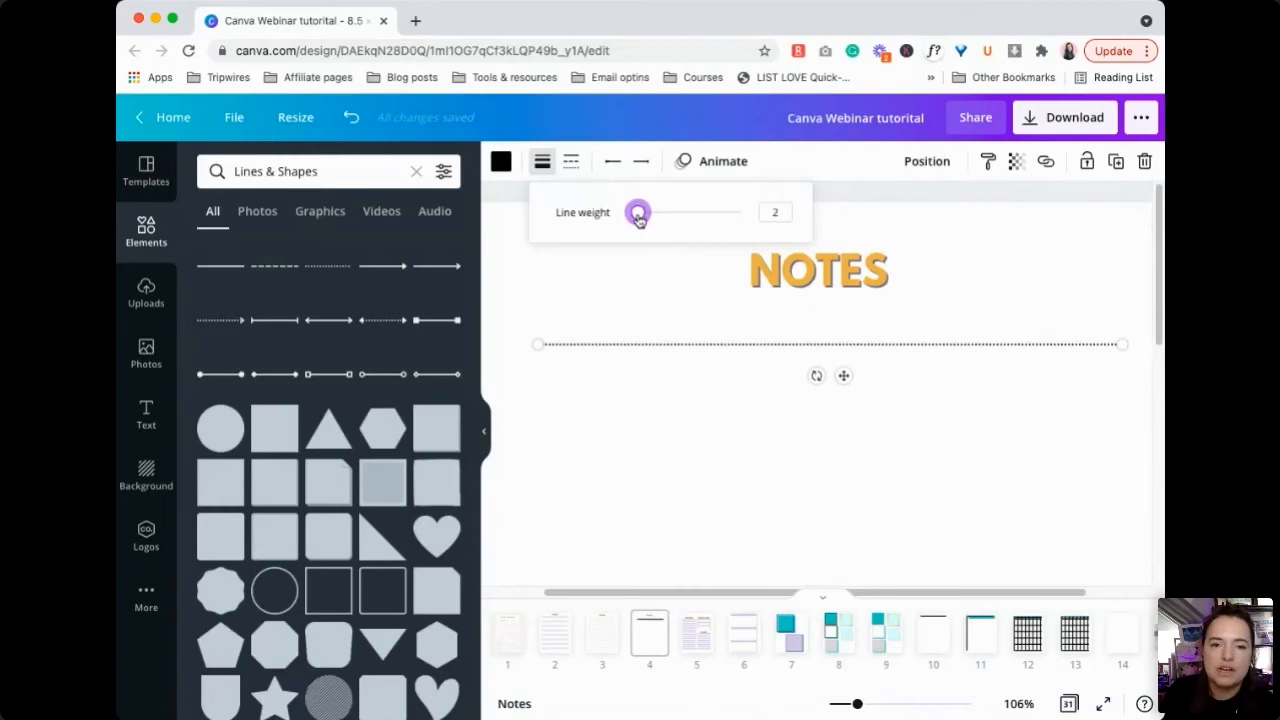
click(571, 165)
click(612, 222)
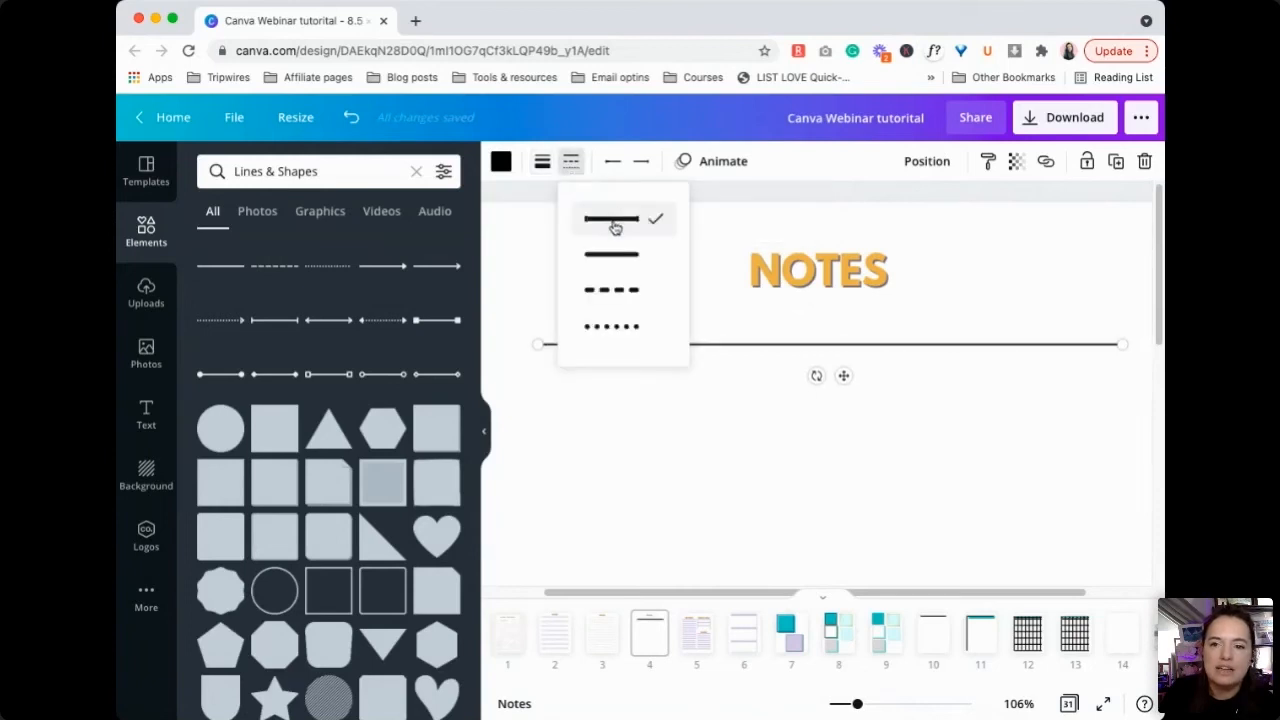
Step: Change the line beneath the NOTES heading to the dashed style
click(947, 289)
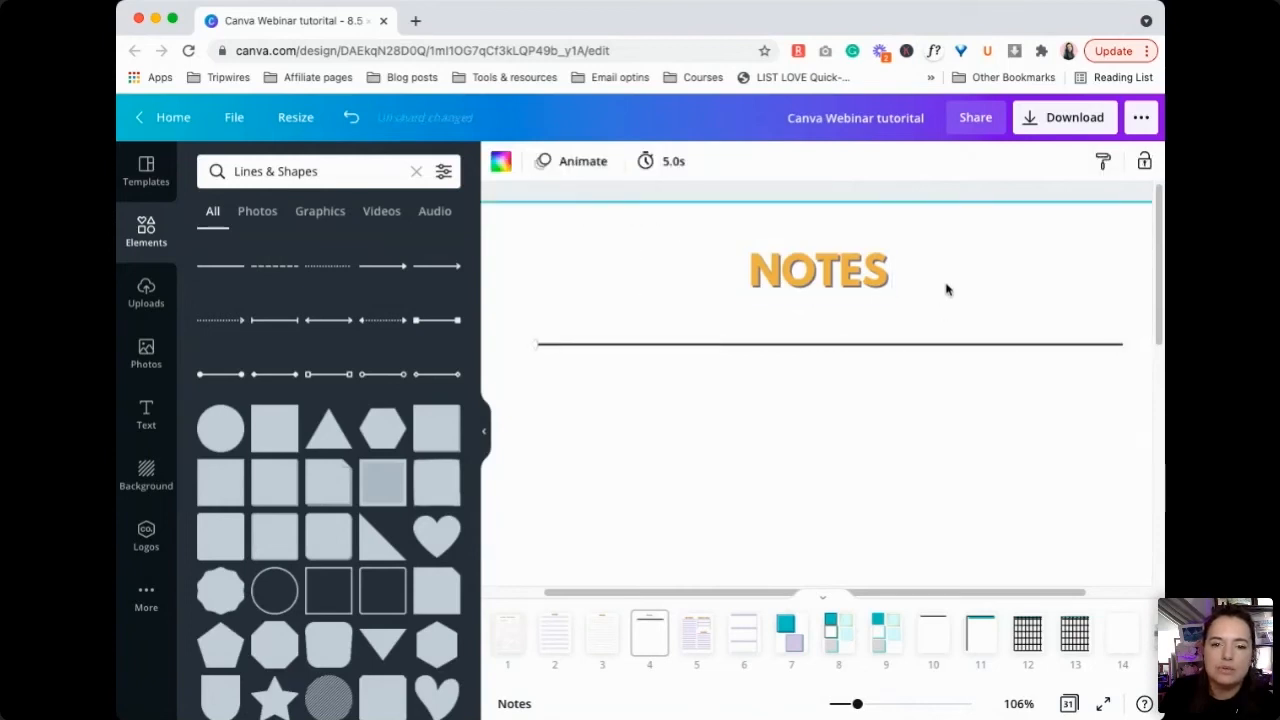
click(790, 361)
click(570, 163)
click(612, 298)
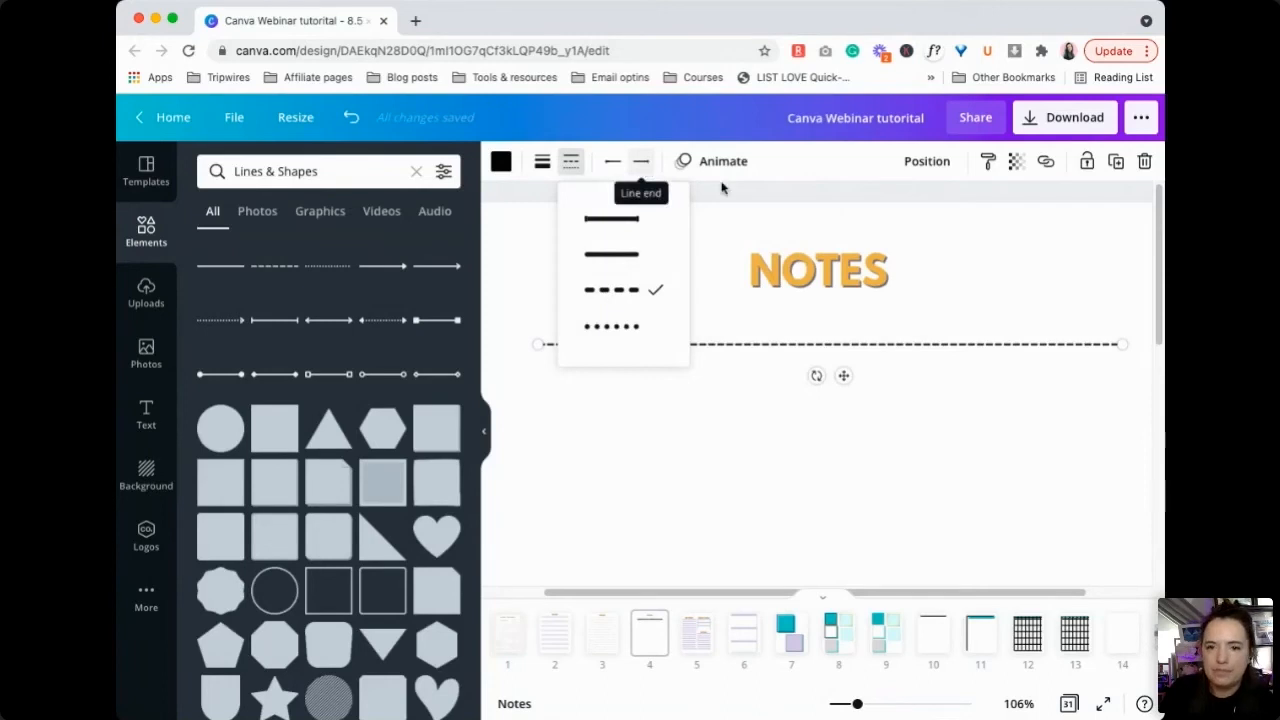
click(889, 226)
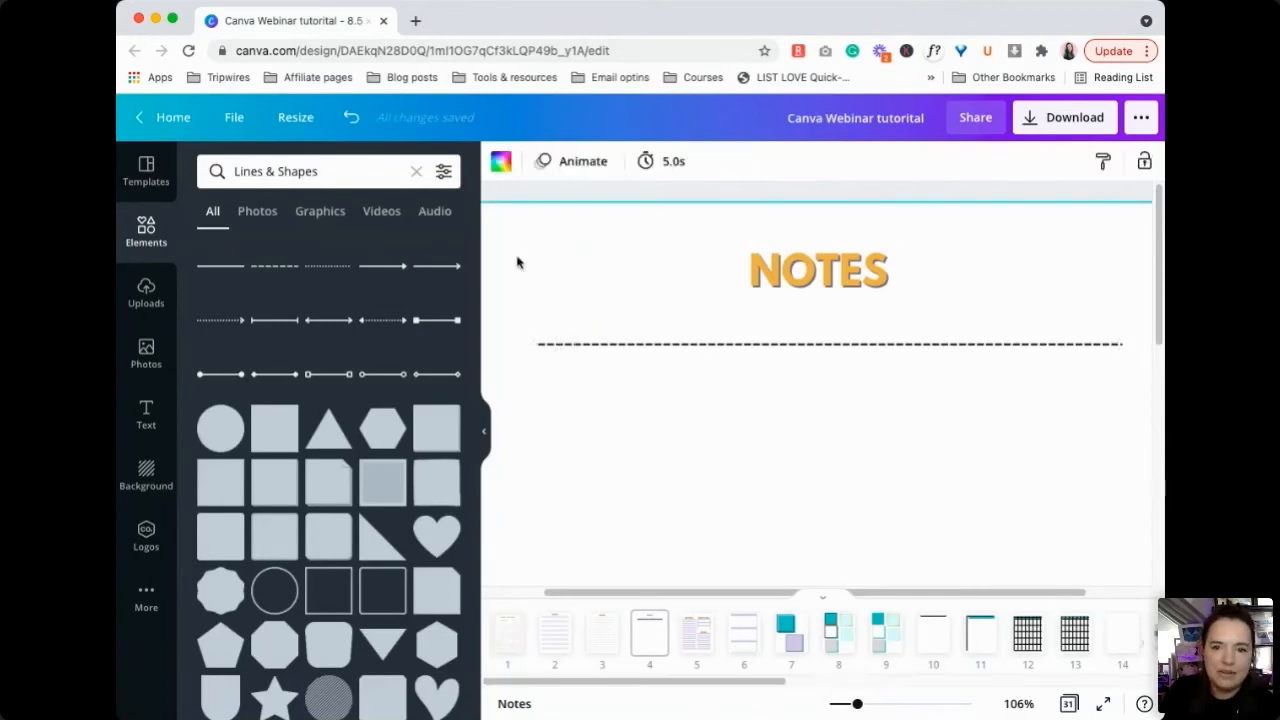
Step: Try a filled arrowhead on the start of the dashed line beneath the NOTES heading
click(692, 344)
click(615, 162)
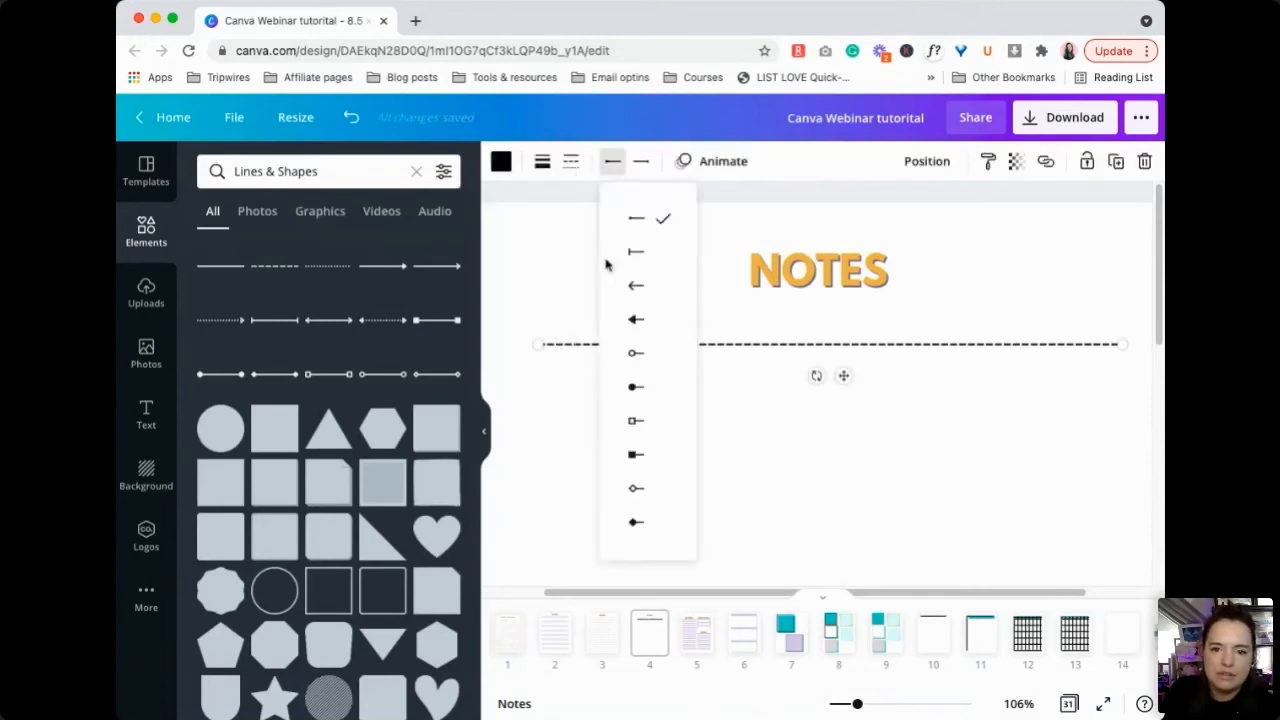
click(640, 321)
click(555, 282)
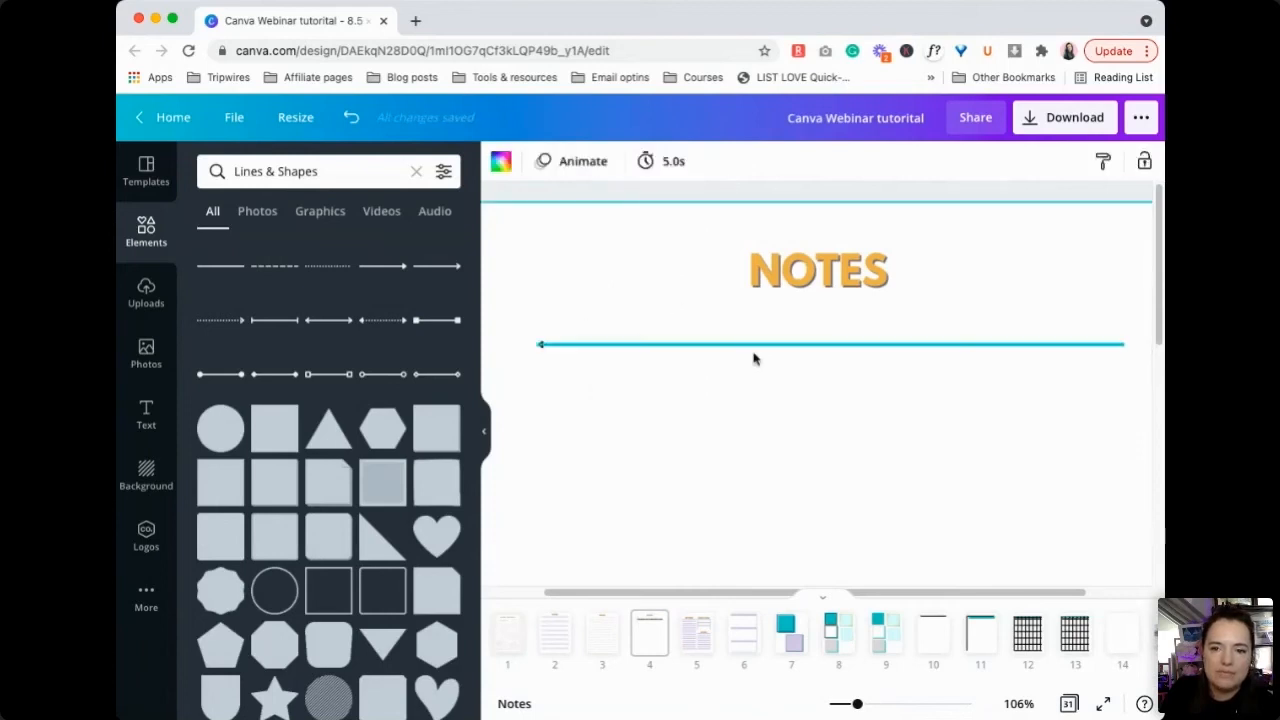
Step: Try the outlined diamond and the open arrow as the dashed line's start shape
click(590, 345)
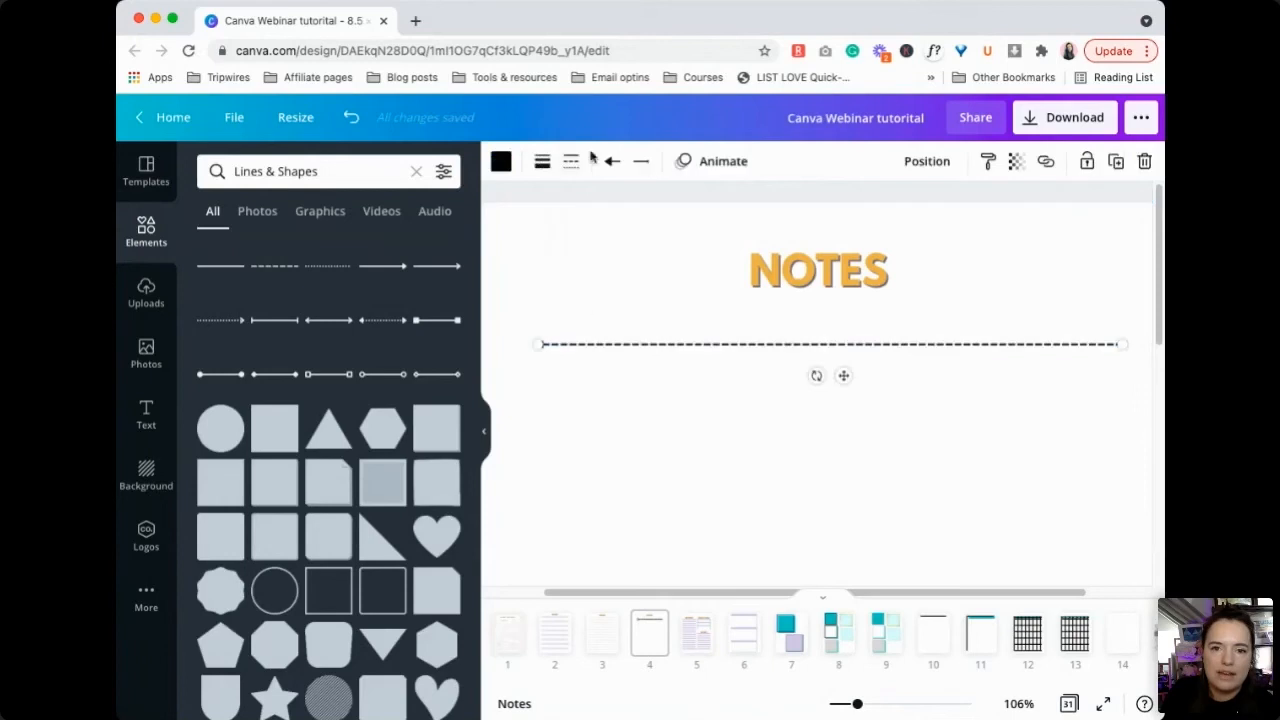
click(612, 161)
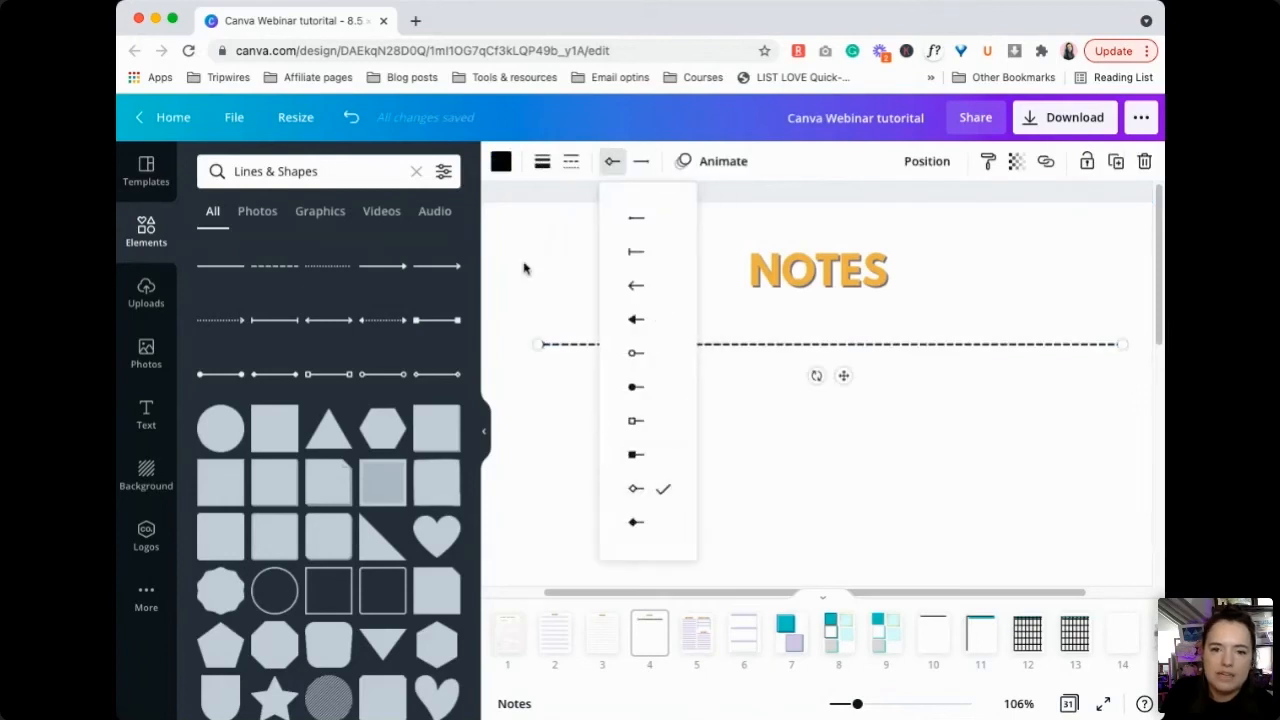
click(638, 289)
click(575, 282)
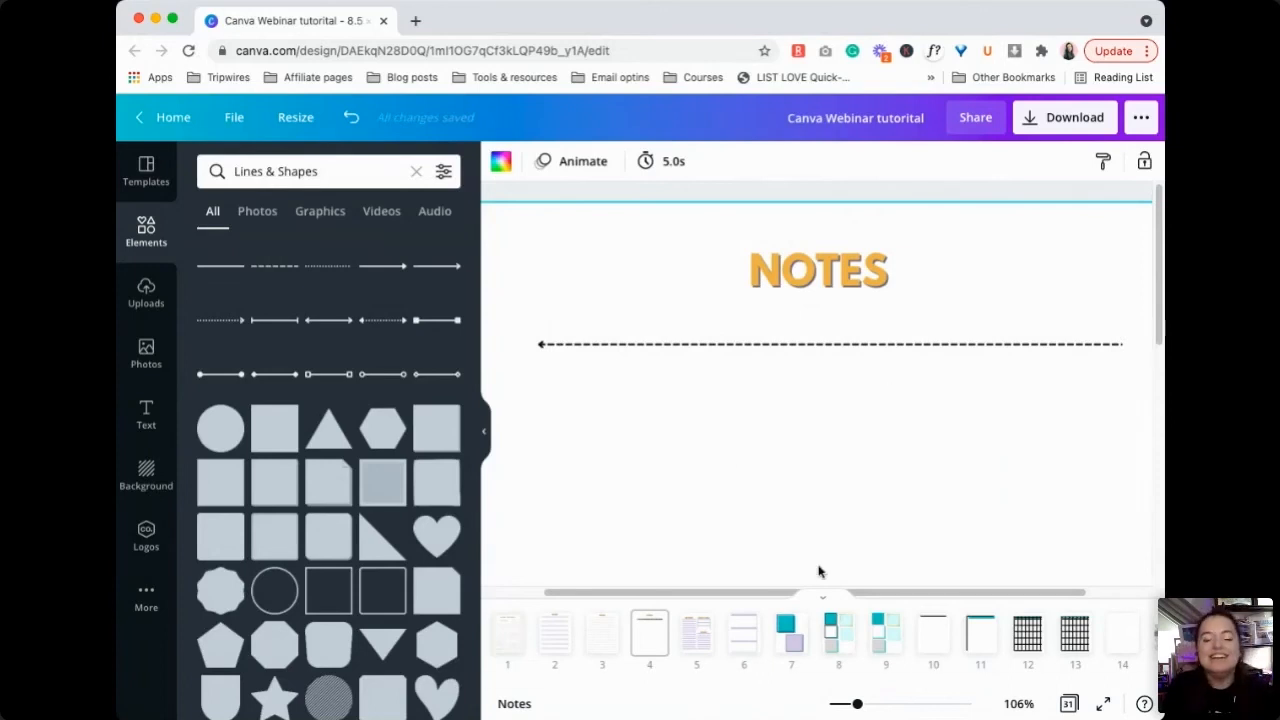
Step: Set the start of the dashed line back to a plain end with no arrow
drag(857, 704, 850, 708)
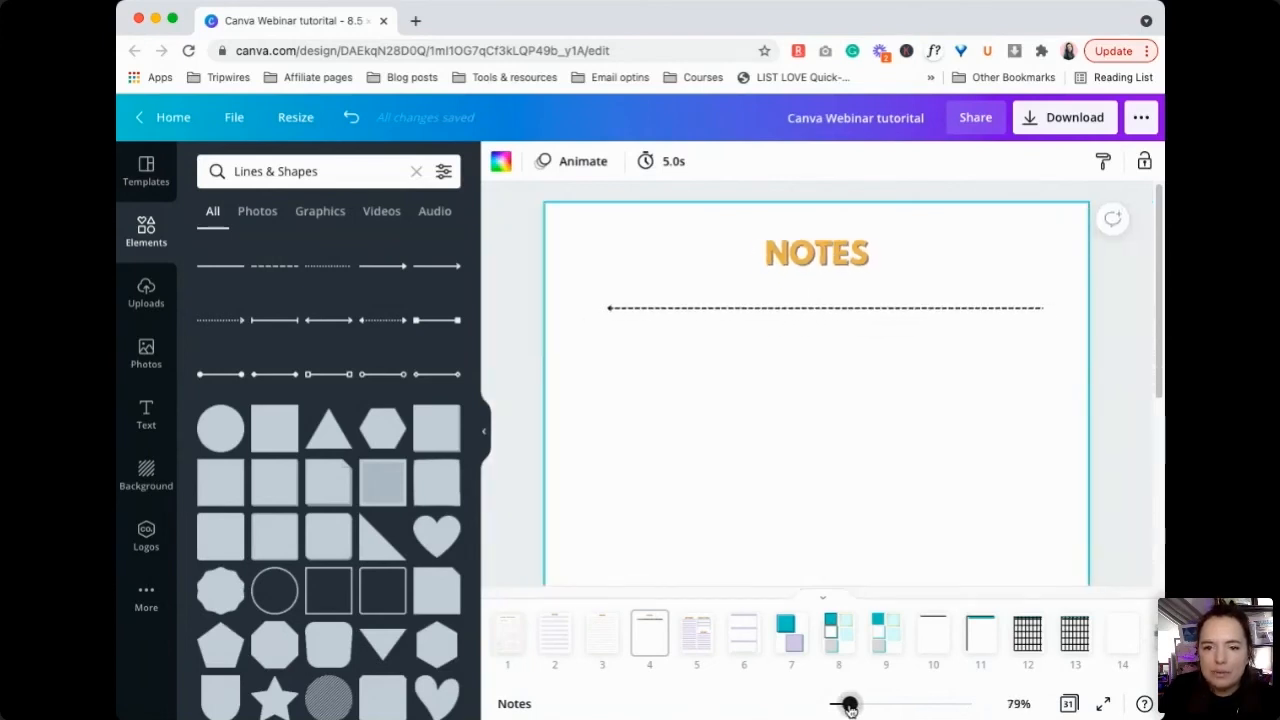
click(695, 307)
click(612, 161)
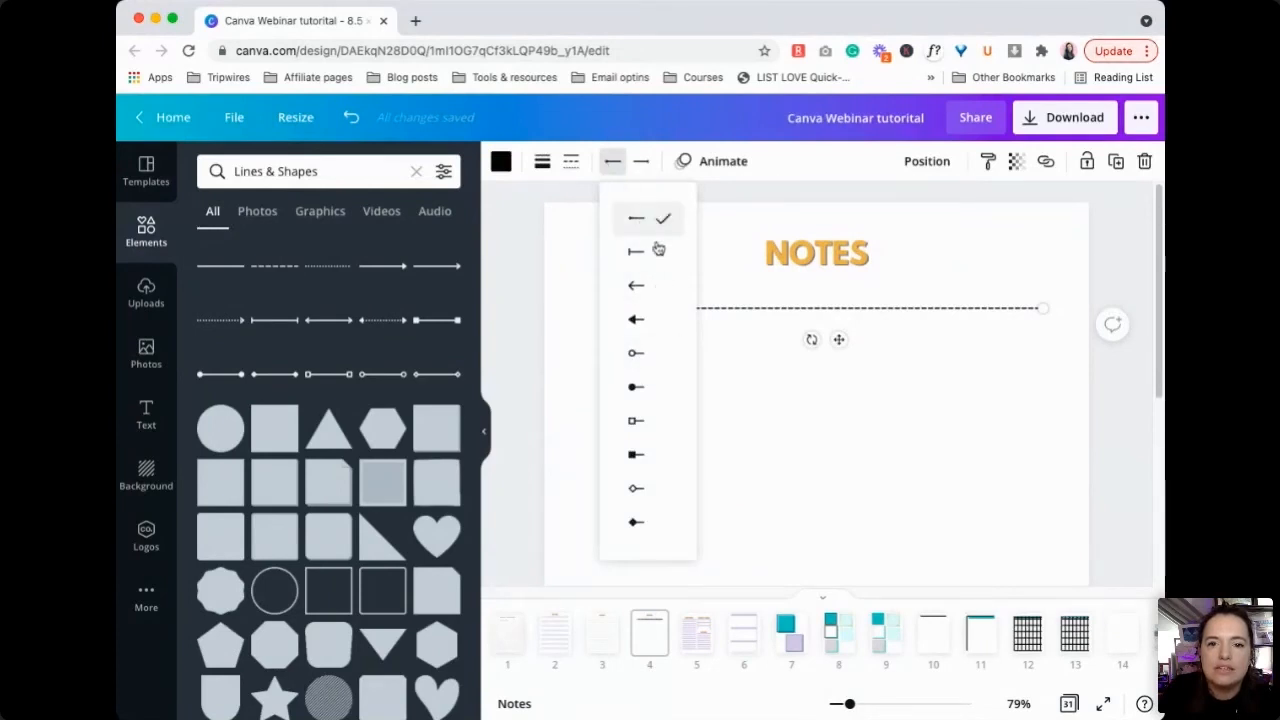
click(572, 210)
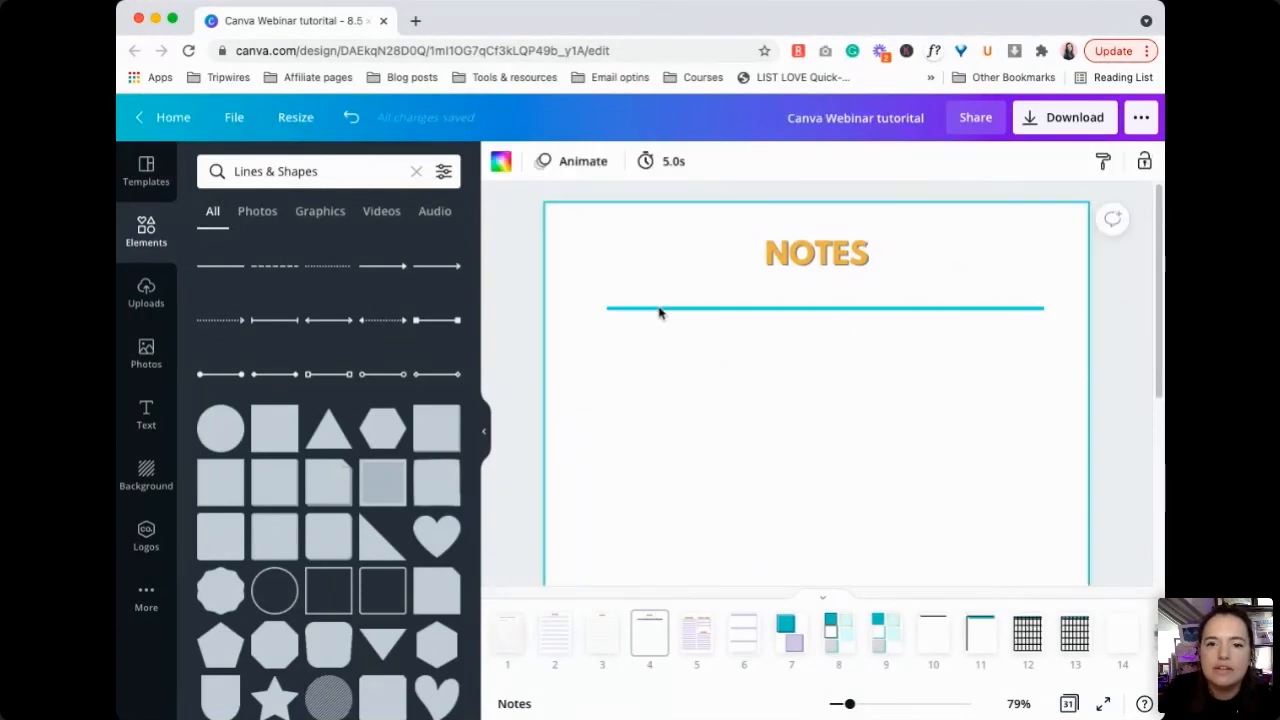
Step: Change the style of the line beneath the NOTES heading to dotted
click(658, 312)
click(542, 162)
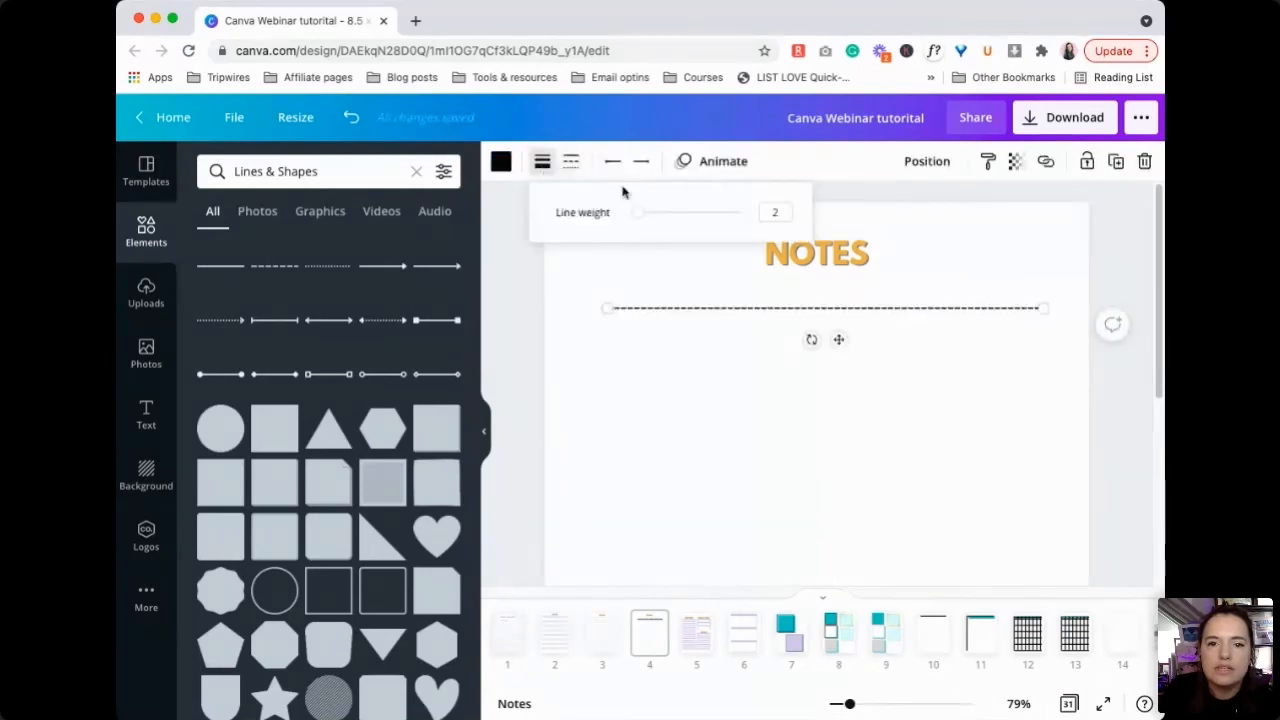
click(572, 163)
click(634, 328)
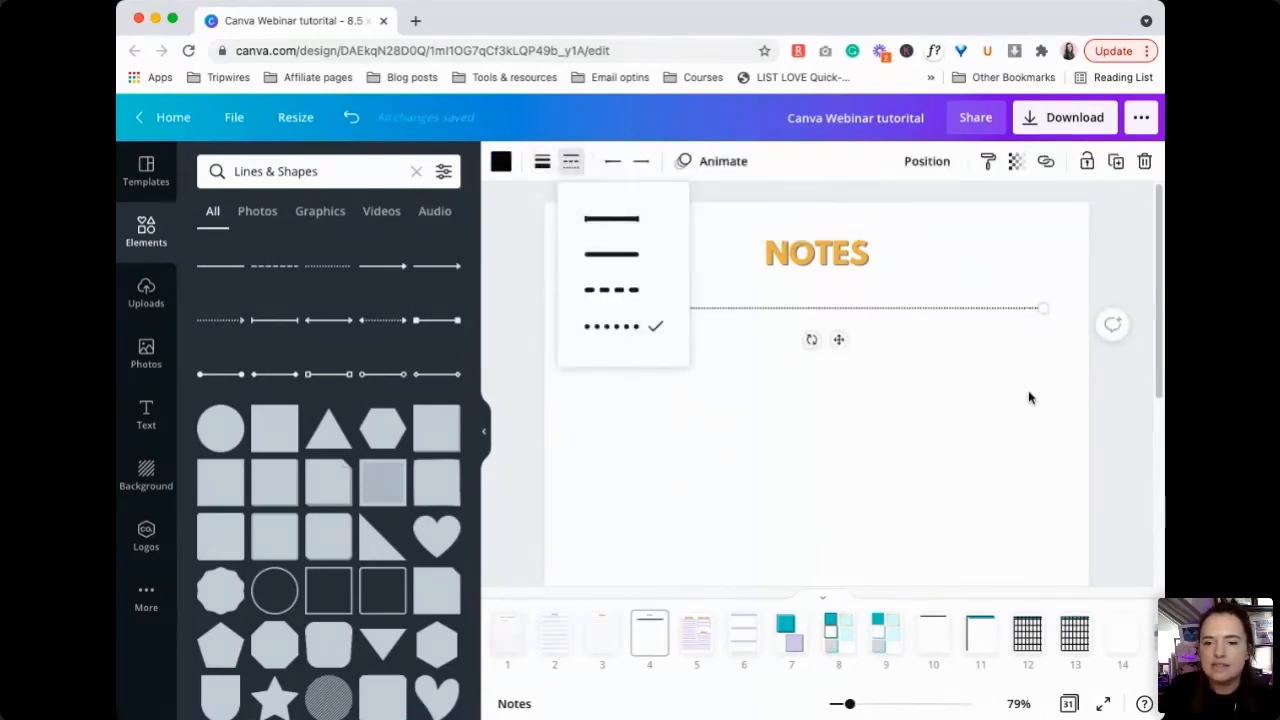
click(1062, 404)
Step: Duplicate the dotted line beneath the NOTES heading
scroll(1056, 398, down, 3)
drag(1047, 262, 981, 196)
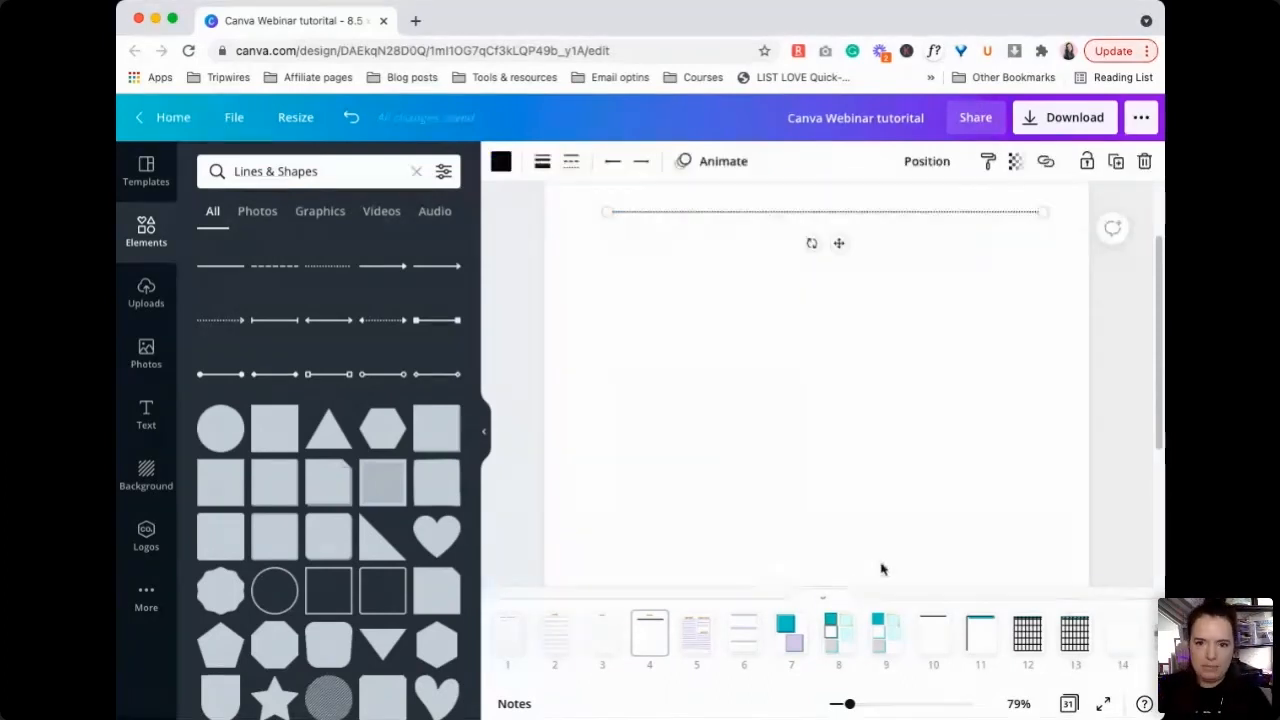
key(super+d)
scroll(934, 531, down, 2)
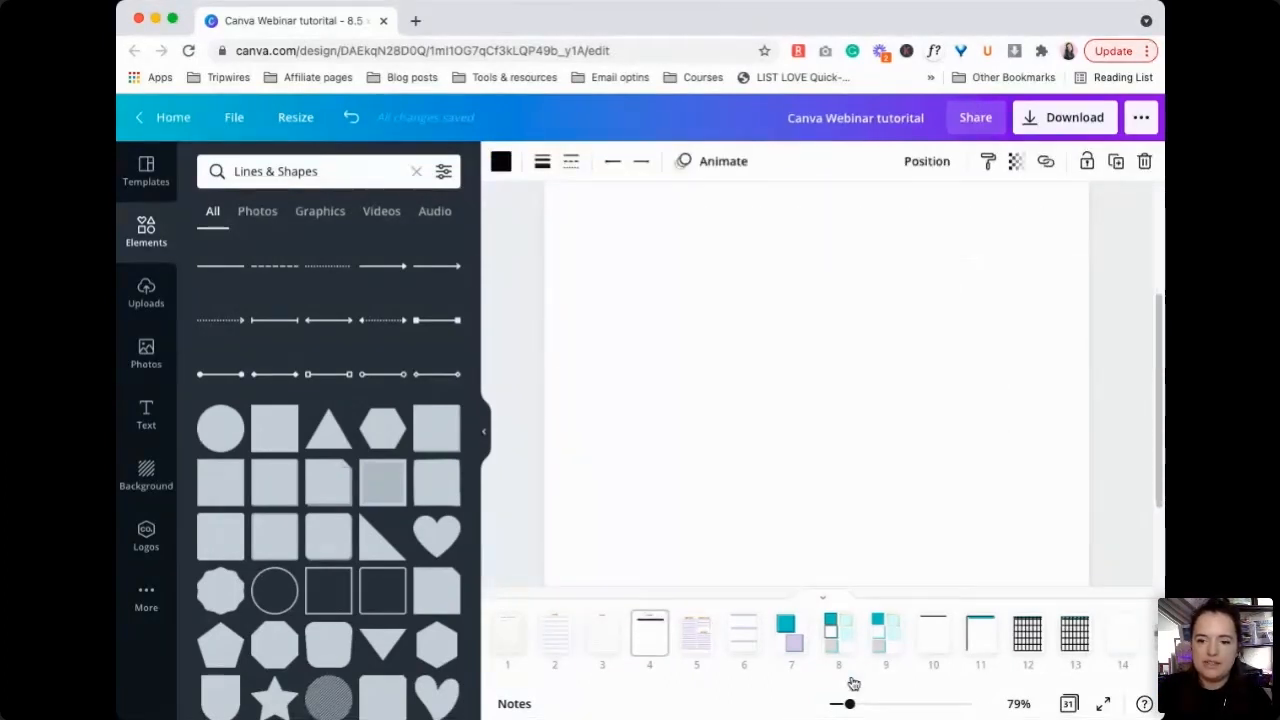
drag(850, 706, 842, 706)
scroll(1054, 480, down, 1)
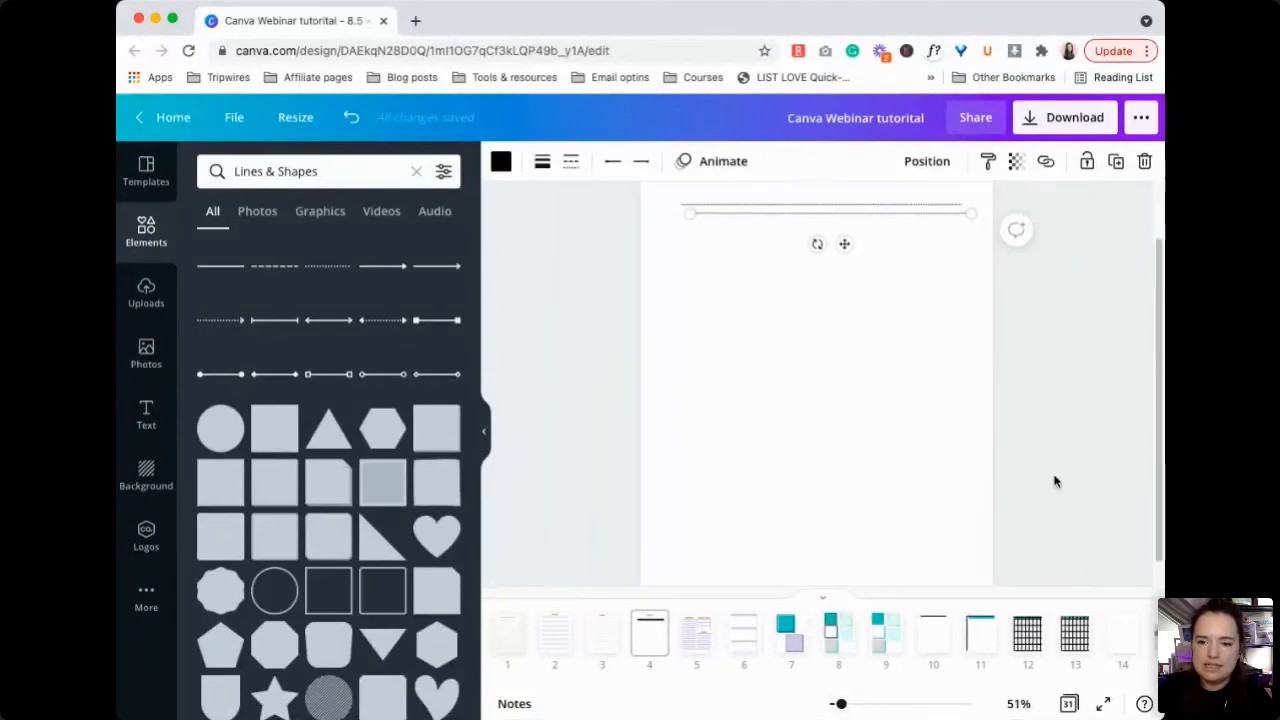
scroll(1046, 452, up, 1)
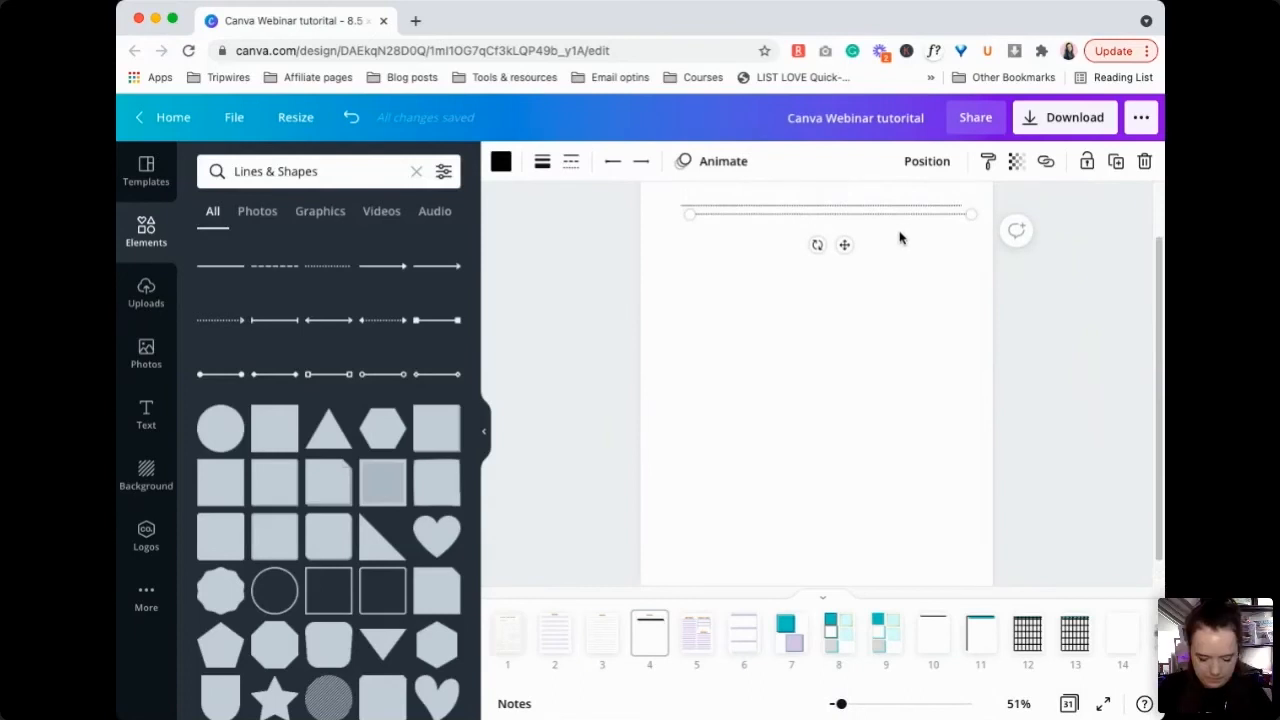
Step: Make further copies of the dotted line, singly and in batches, and spread them roughly down the upper part of the page
drag(921, 258, 880, 273)
drag(944, 328, 872, 190)
mouse_move(872, 248)
mouse_down()
mouse_move(849, 263)
mouse_move(891, 240)
mouse_up()
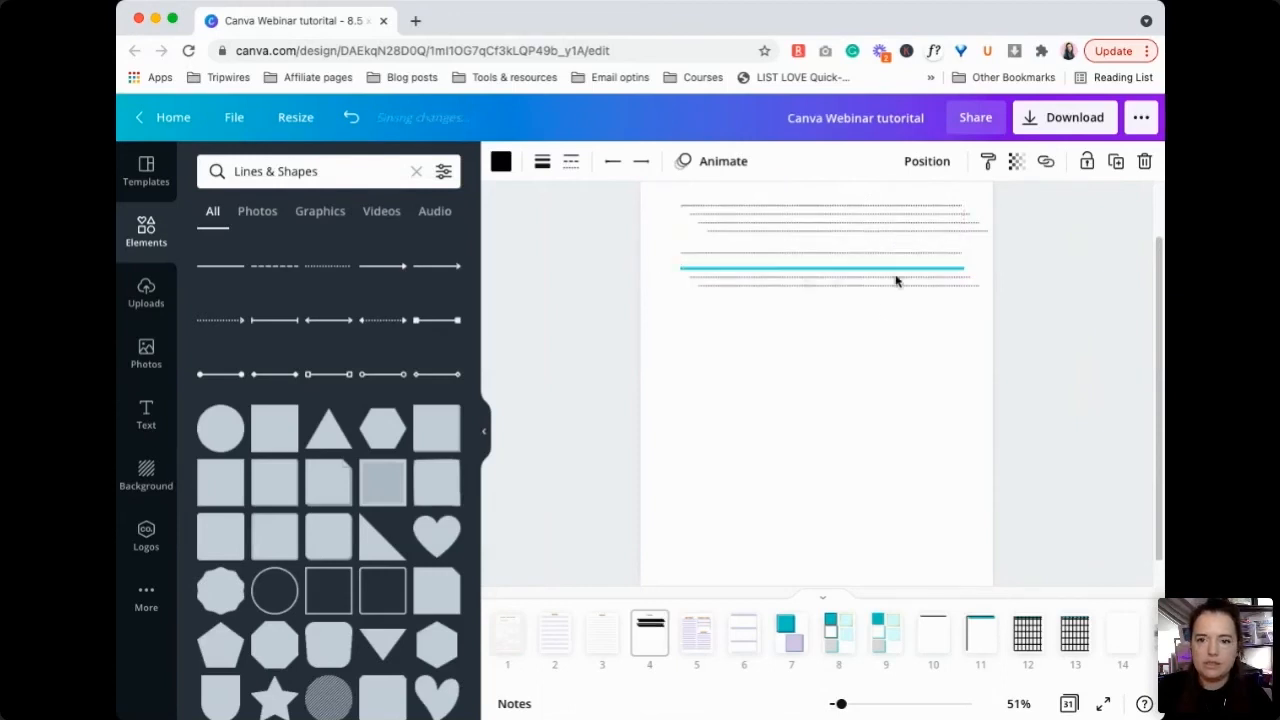
drag(891, 311, 818, 220)
click(899, 336)
drag(898, 334, 850, 262)
click(906, 325)
drag(906, 325, 839, 282)
mouse_move(802, 323)
mouse_down()
mouse_move(794, 337)
mouse_move(812, 306)
mouse_up()
Step: Select blocks of the copied lines and duplicate them downward until dotted lines fill the NOTES page to near its bottom edge
drag(844, 373, 823, 211)
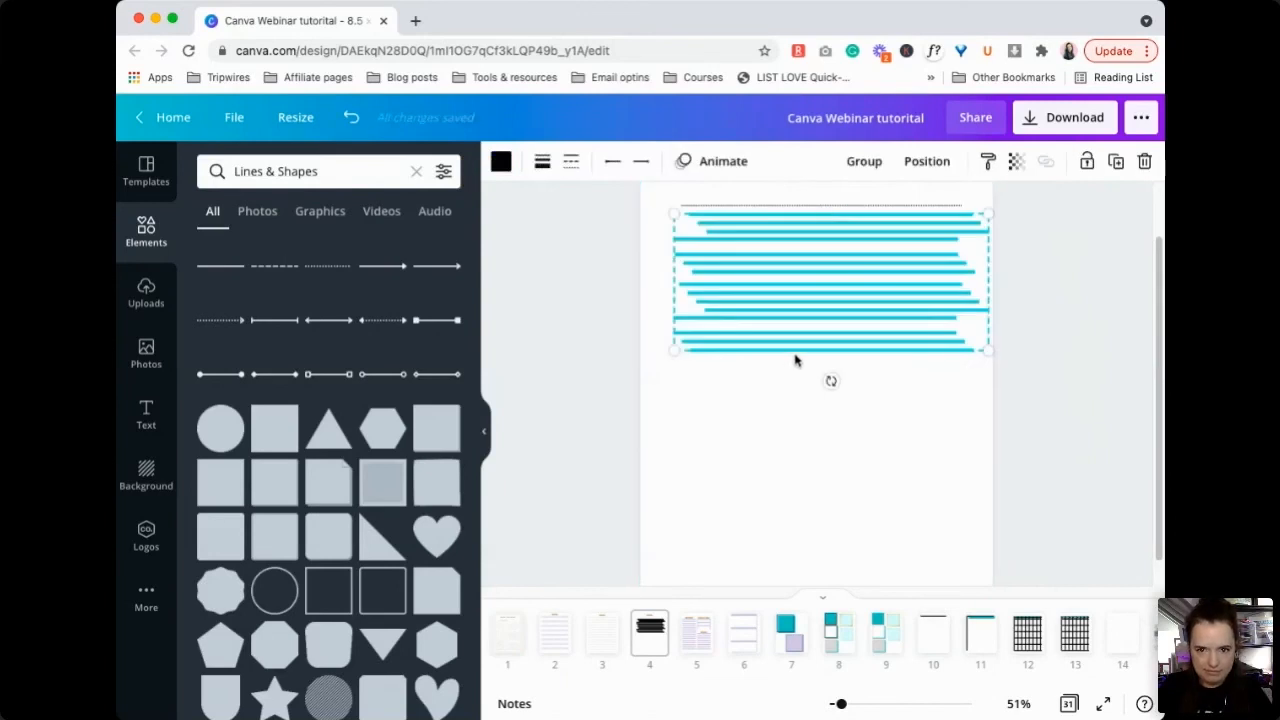
drag(796, 360, 869, 342)
mouse_move(850, 435)
mouse_down()
mouse_move(829, 449)
mouse_move(846, 417)
mouse_up()
scroll(846, 417, down, 1)
drag(891, 488, 827, 386)
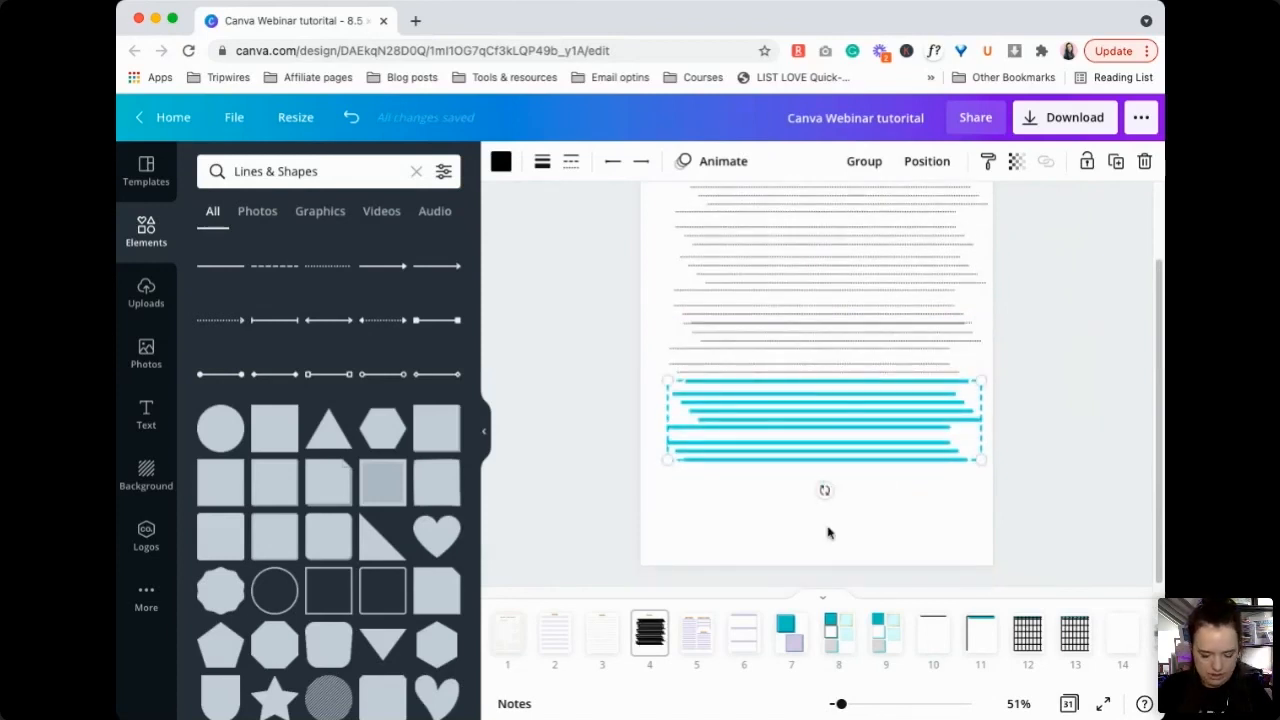
drag(888, 430, 893, 457)
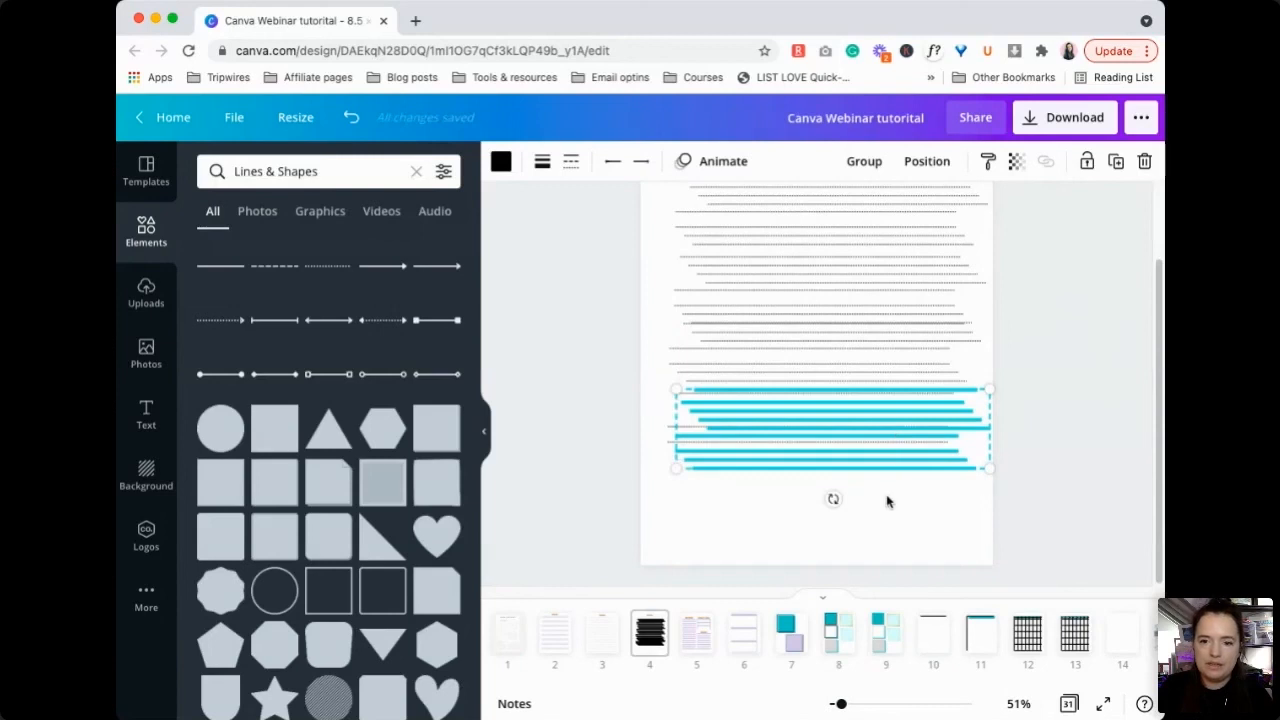
drag(884, 510, 906, 559)
click(1040, 447)
scroll(1040, 446, up, 1)
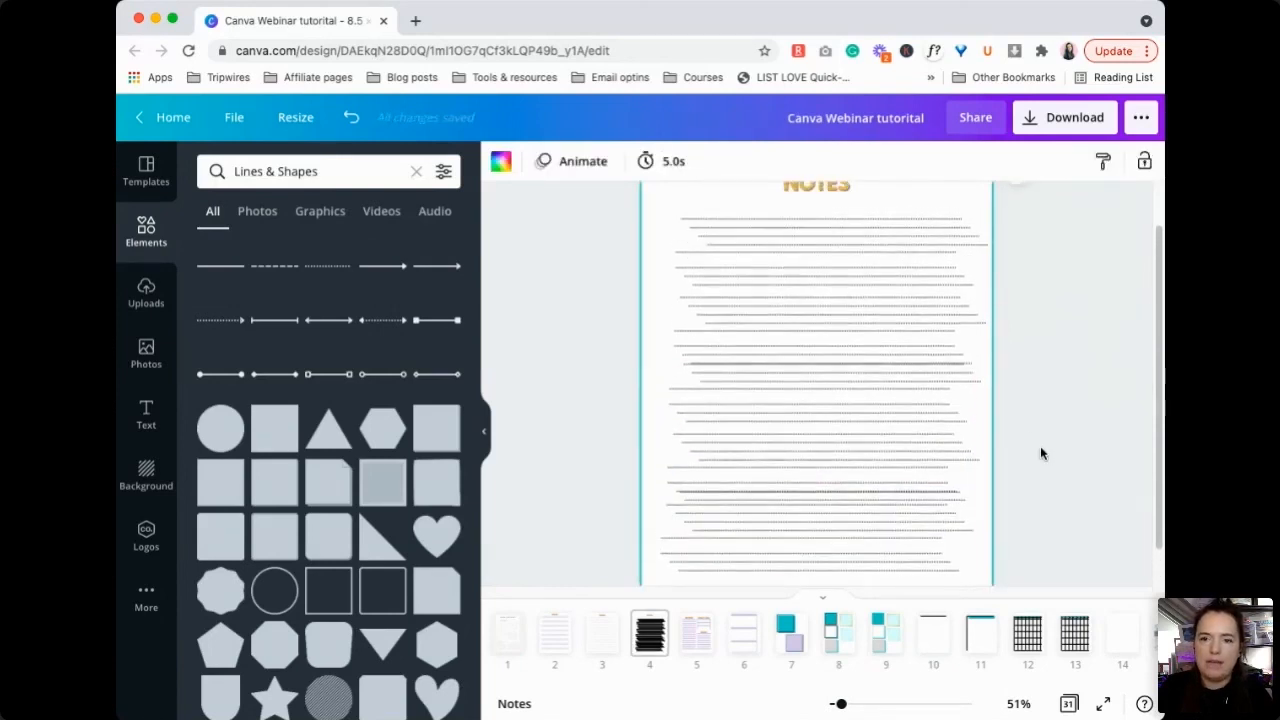
Step: Select all the dotted lines on the page and align and space them evenly with Tidy up
drag(828, 371, 827, 545)
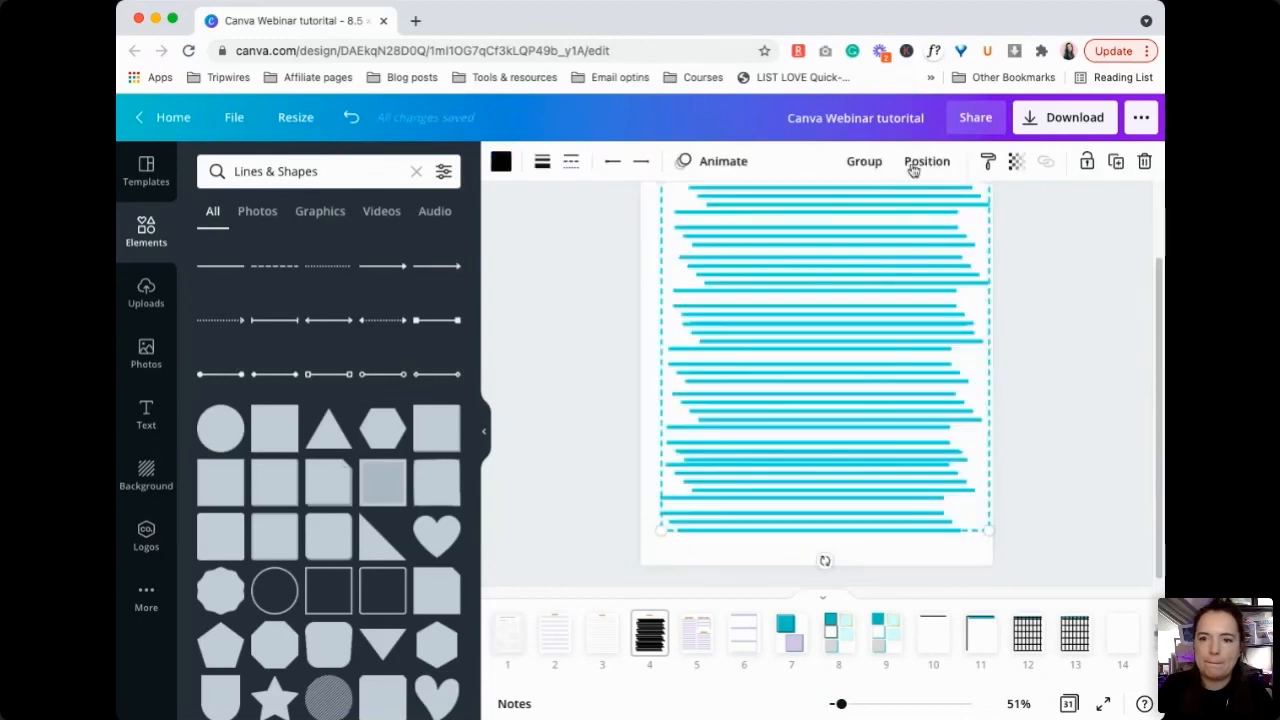
click(914, 165)
click(729, 491)
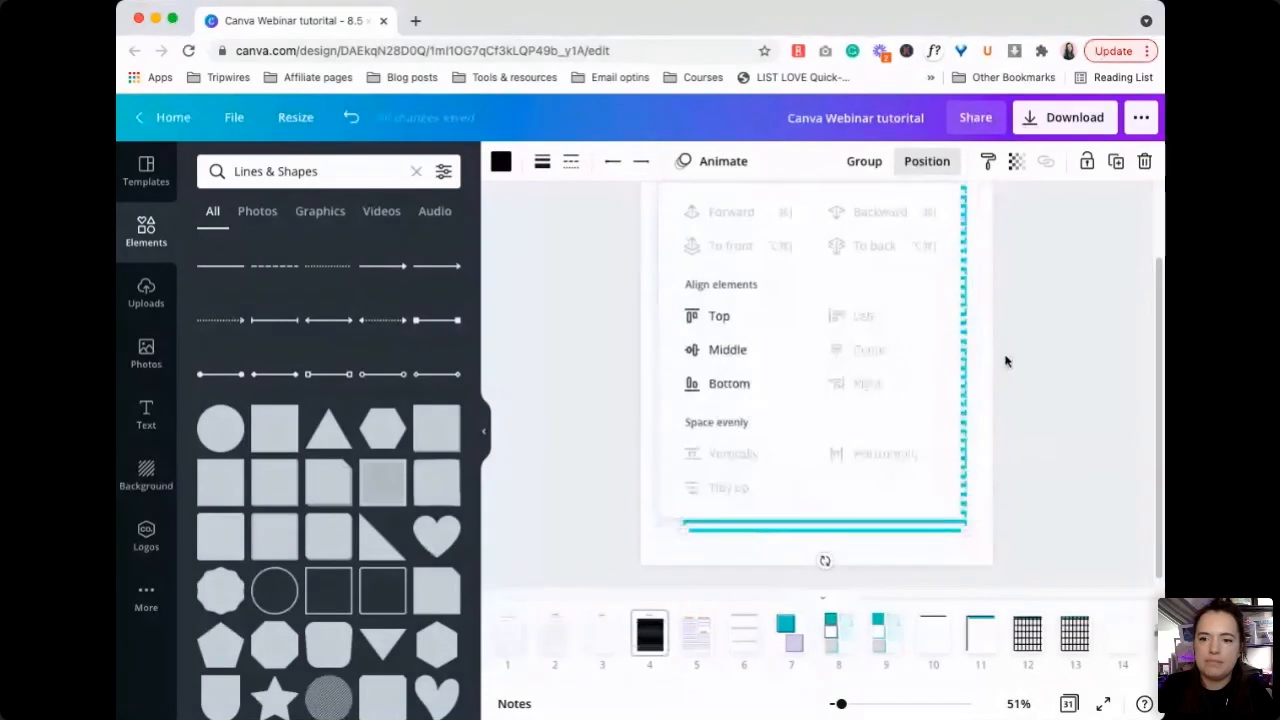
click(1026, 372)
scroll(1026, 374, up, 2)
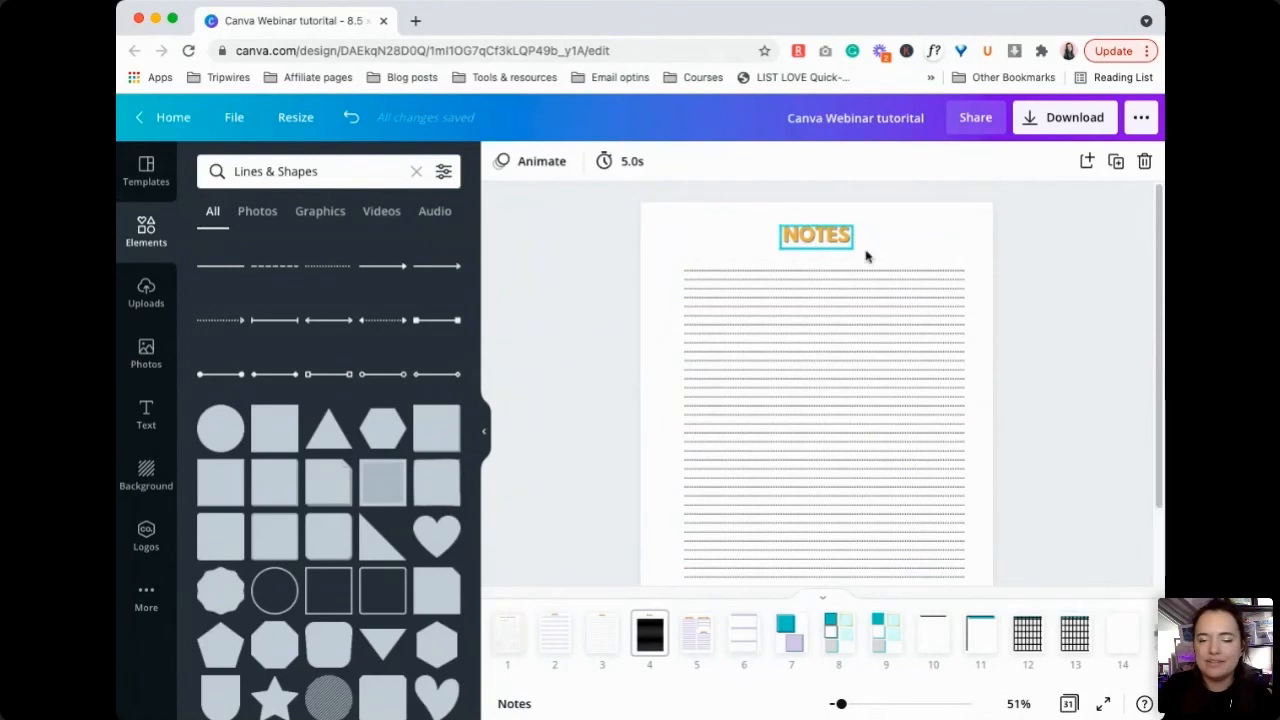
scroll(1003, 400, down, 3)
scroll(1004, 404, up, 1)
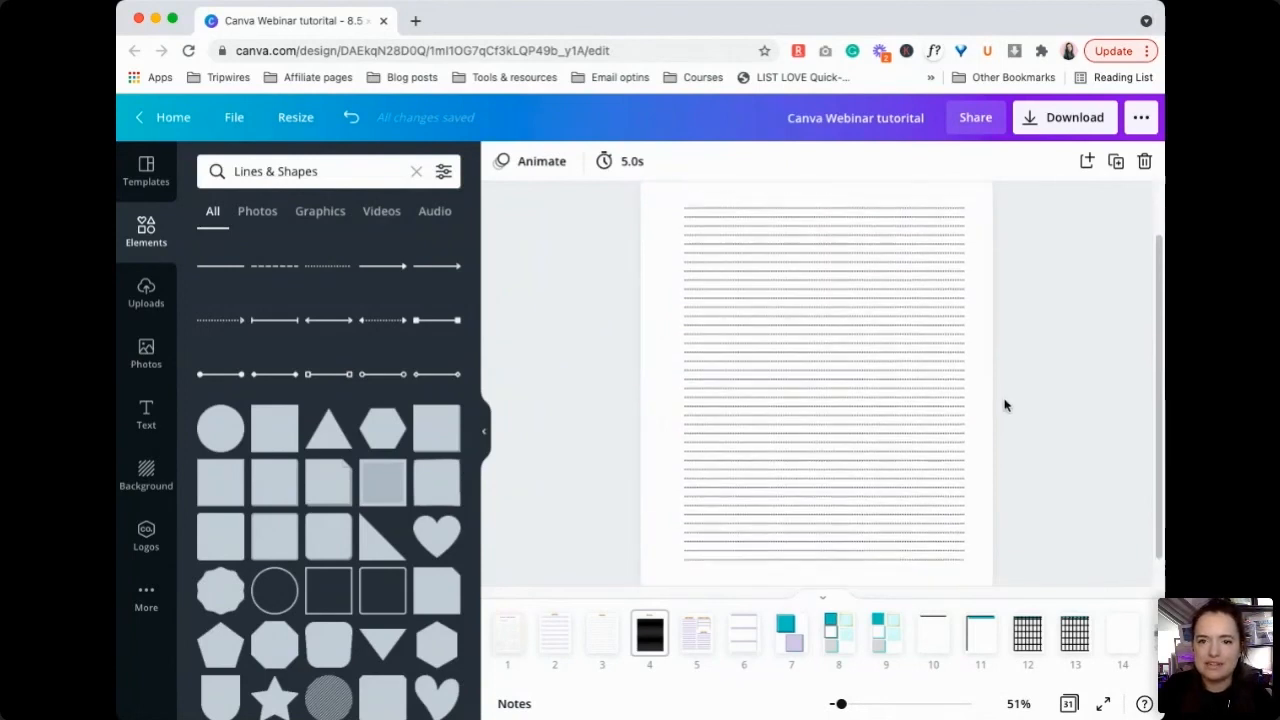
Step: Enlarge the whole block of dotted lines slightly toward its upper-left corner, bringing the first line closer beneath the NOTES heading
drag(1003, 202, 813, 545)
scroll(874, 354, up, 3)
mouse_move(677, 256)
mouse_down()
mouse_move(657, 240)
mouse_move(669, 259)
mouse_up()
click(1014, 300)
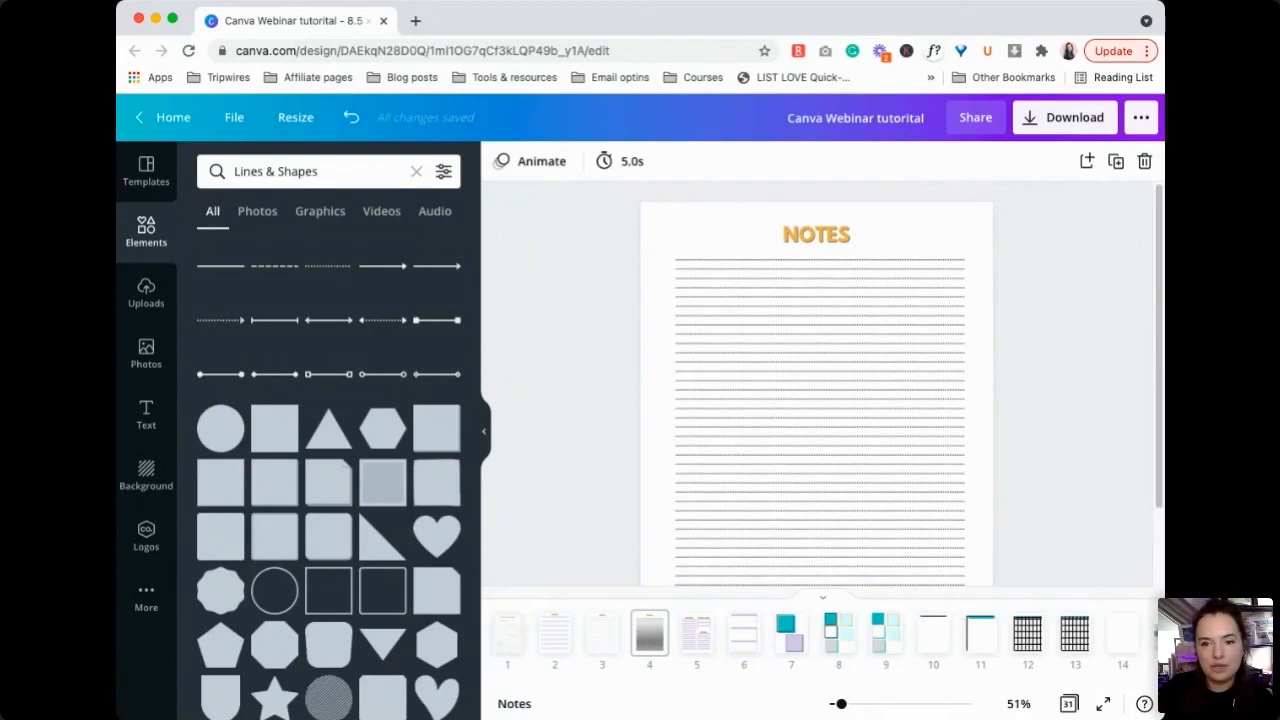
Step: Select everything on the NOTES page and remove the heading from the selection, leaving only the dotted lines selected
drag(1032, 236, 811, 467)
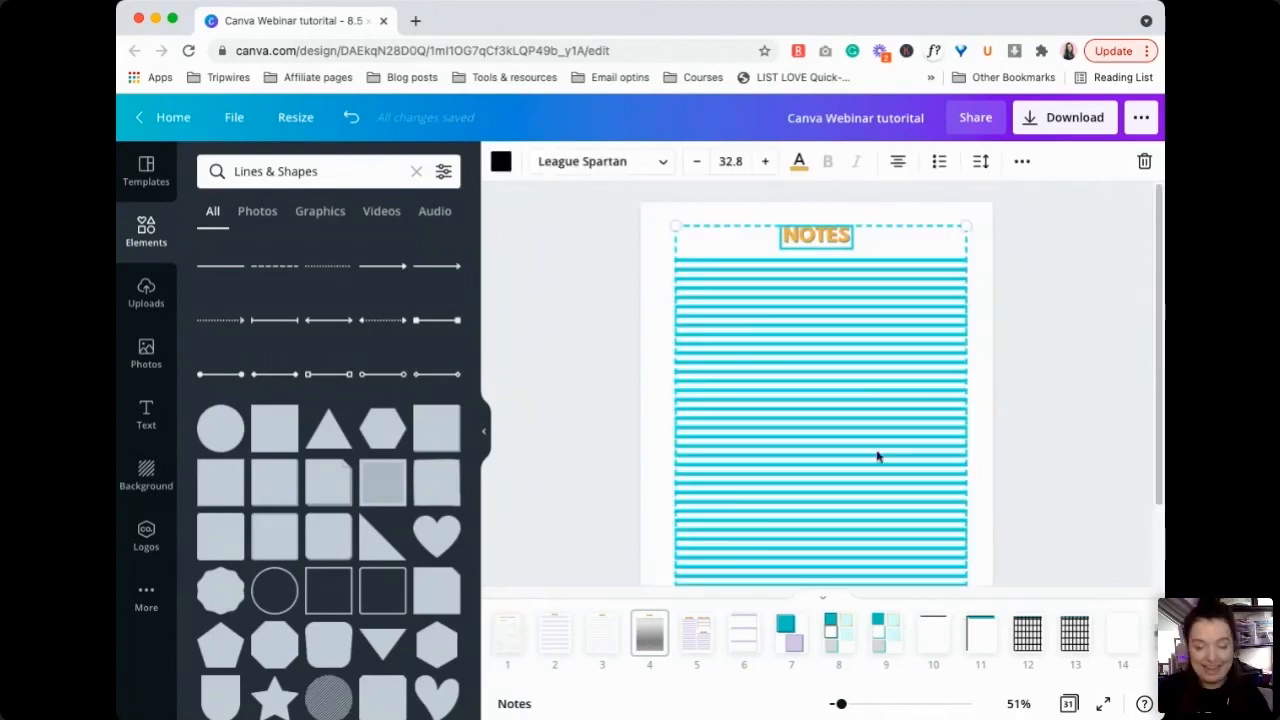
click(848, 242)
click(918, 241)
key(super+a)
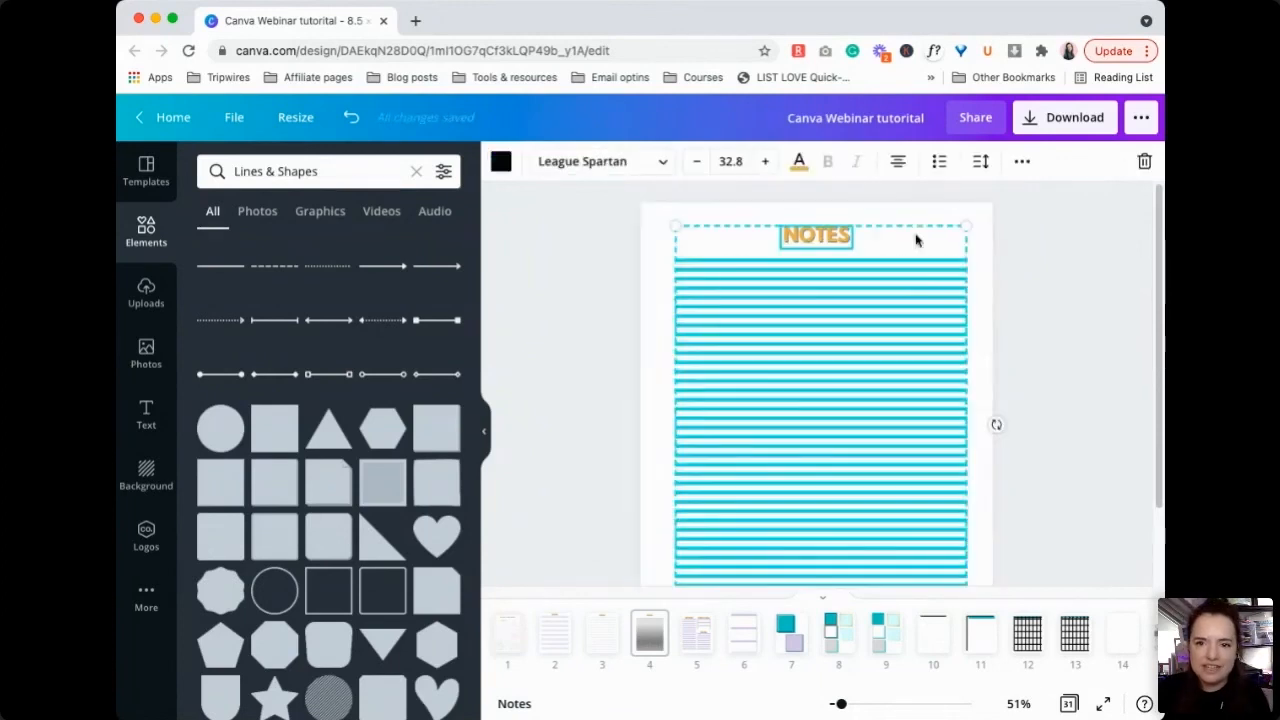
shift+click(810, 245)
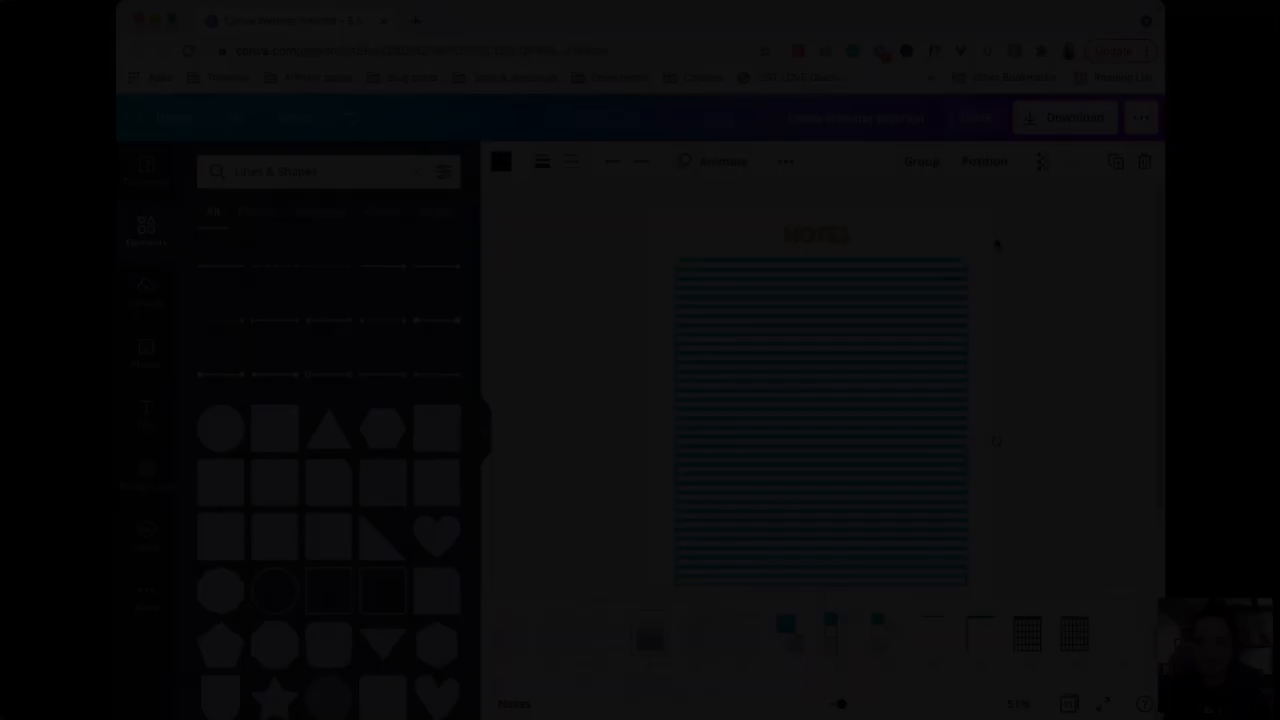